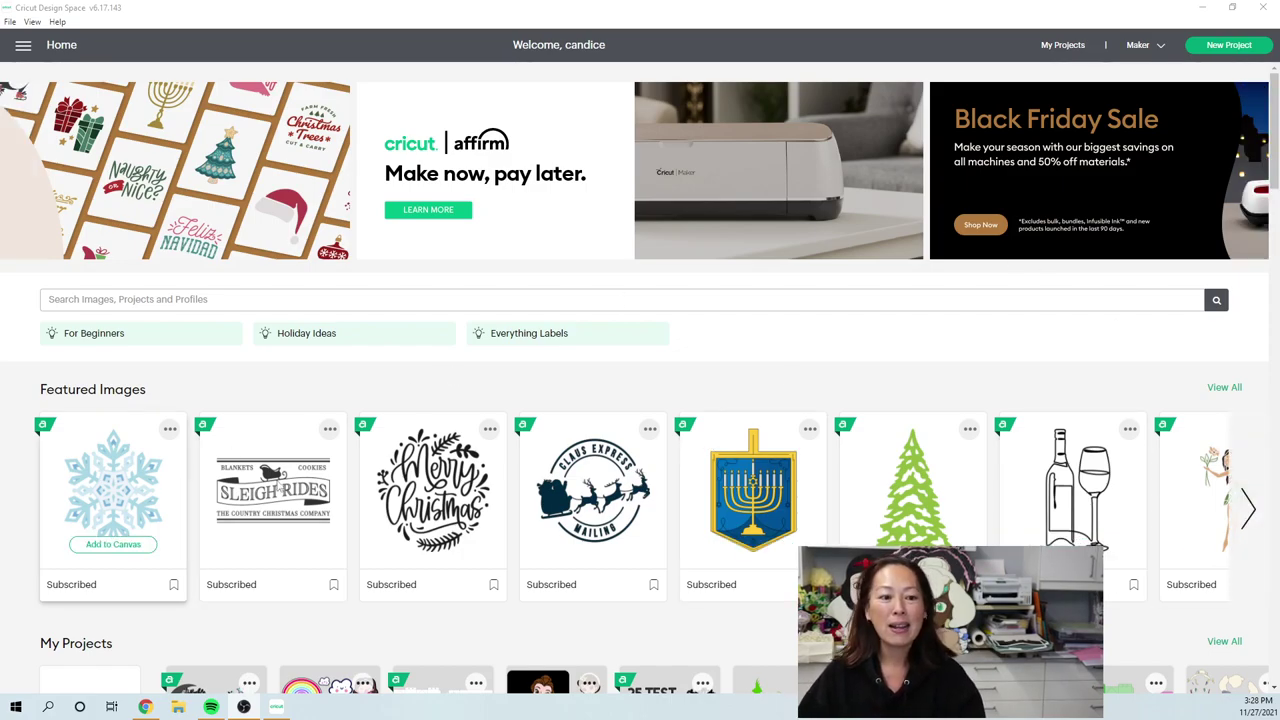
Start a new blank Untitled canvas, replacing the unsaved project instead of keeping it
scroll(620, 437, down, 2)
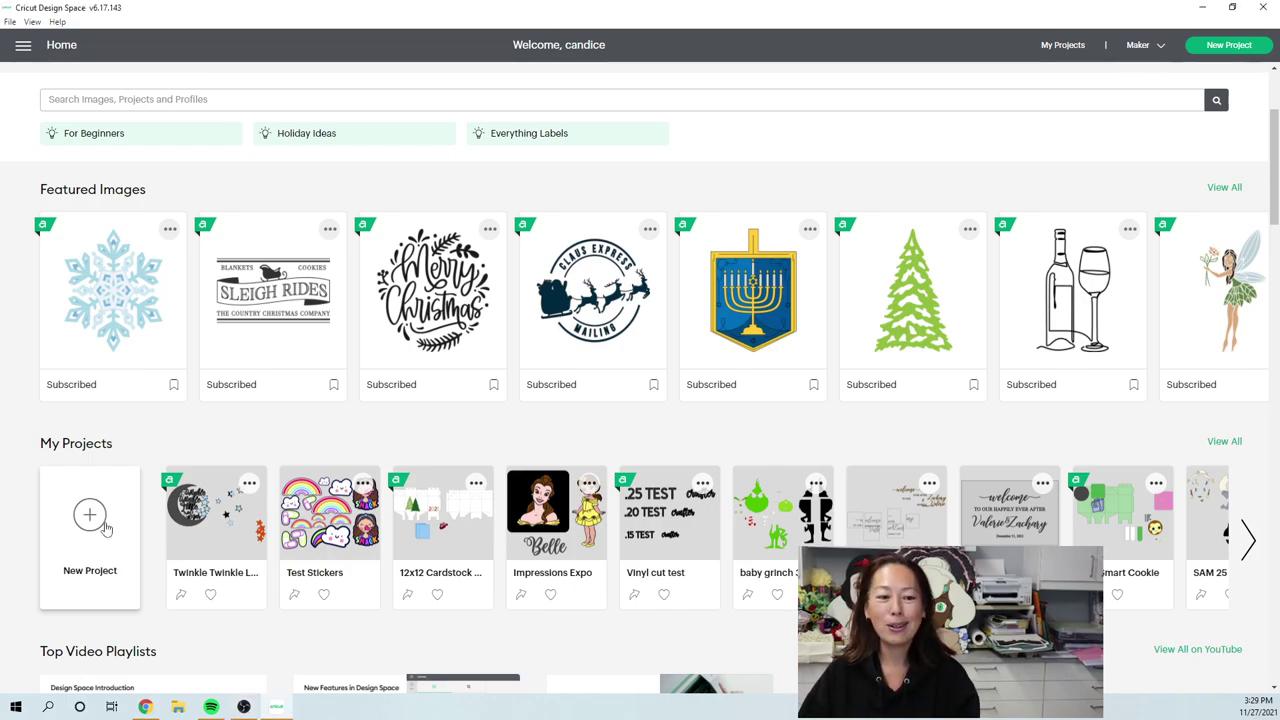
click(105, 528)
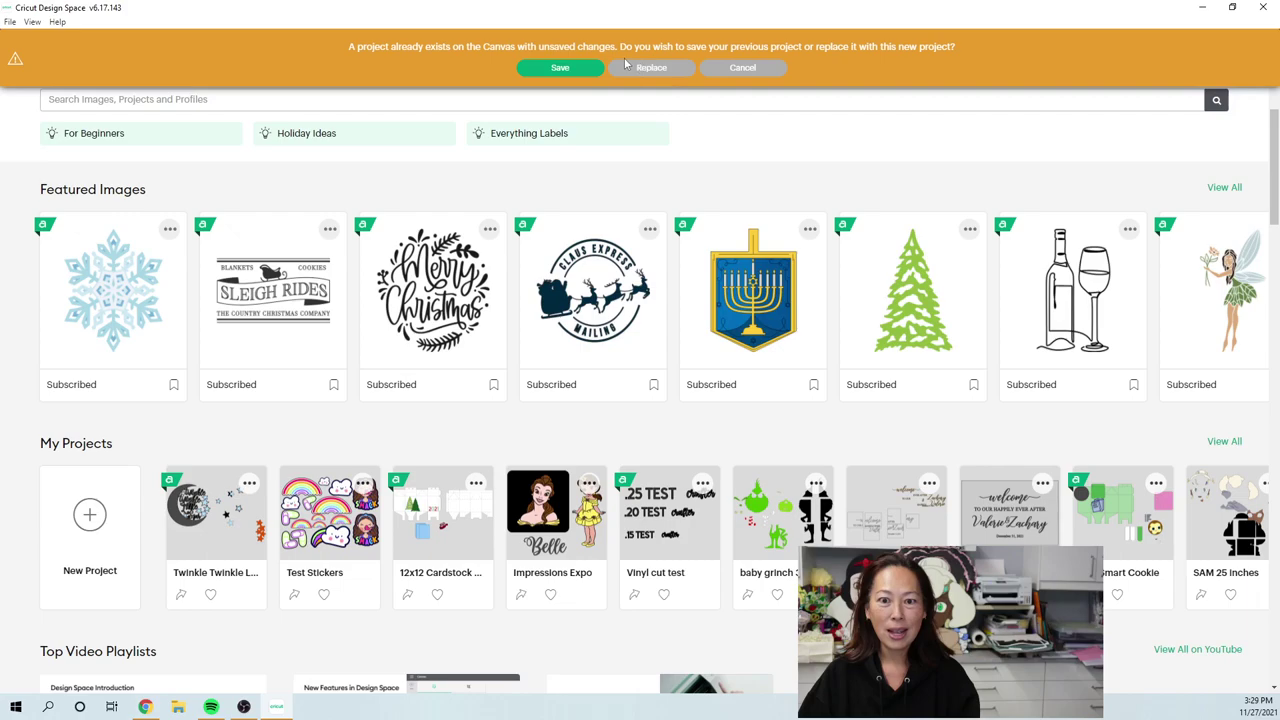
click(648, 68)
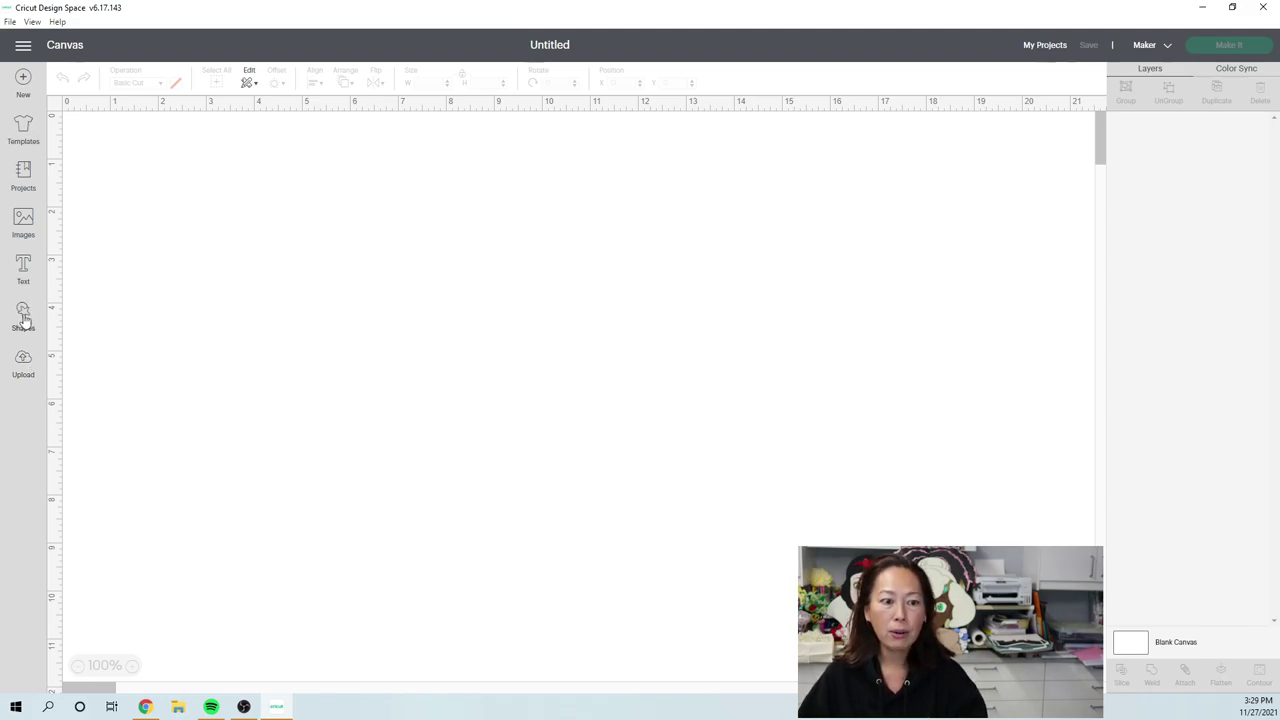
Show the Shapes library beside the empty canvas
click(24, 318)
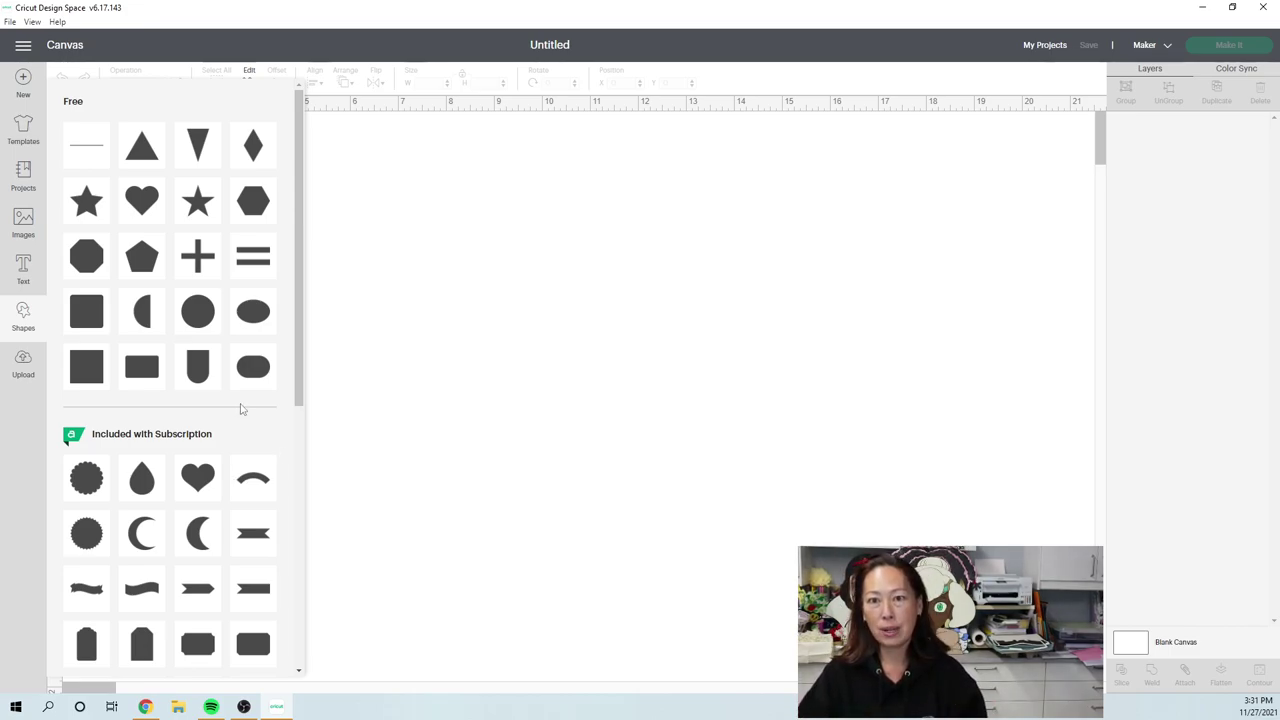
Insert a scalloped circle, resize it to 5.25 inches wide, and place it at upper left
click(97, 487)
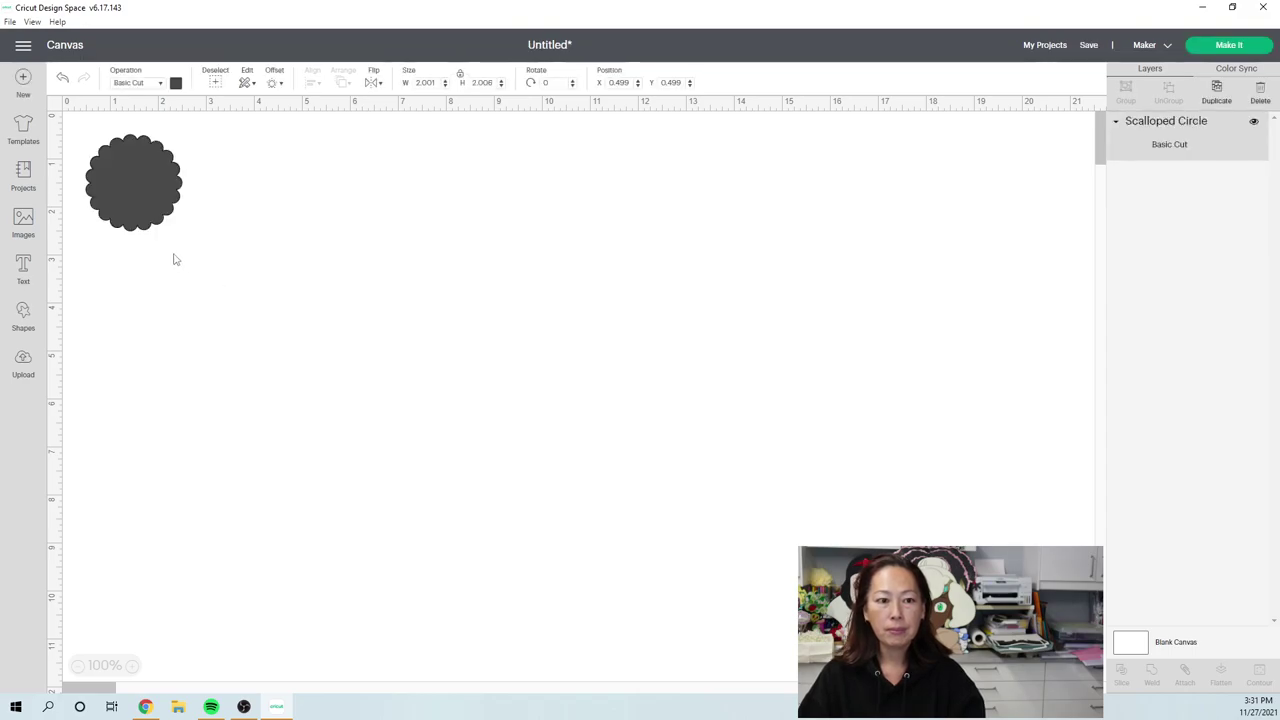
drag(148, 193, 321, 262)
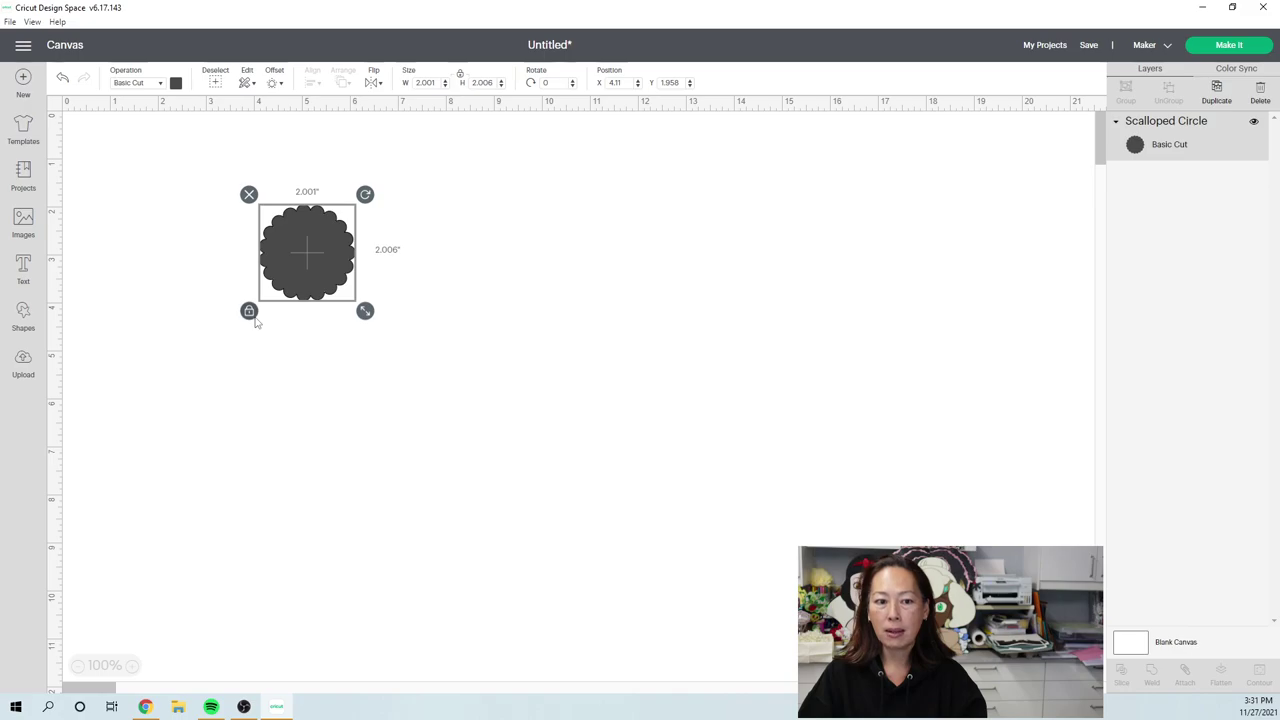
click(249, 311)
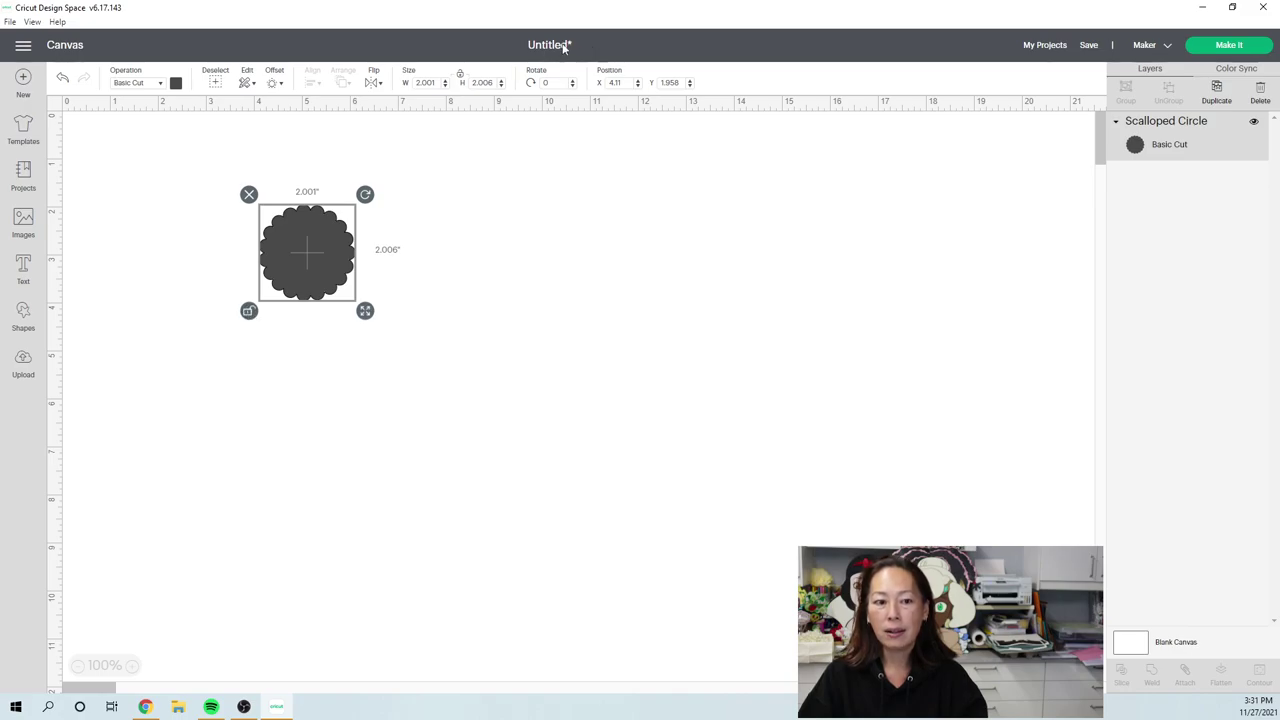
click(461, 77)
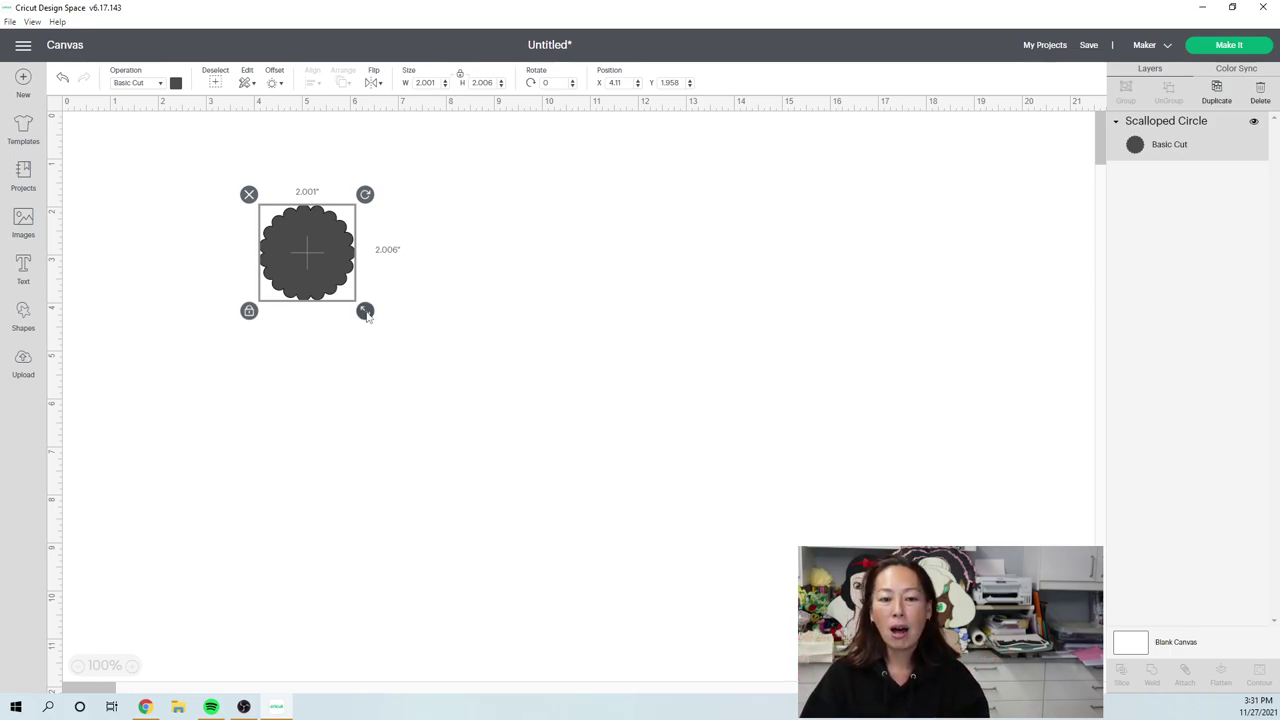
drag(365, 311, 514, 460)
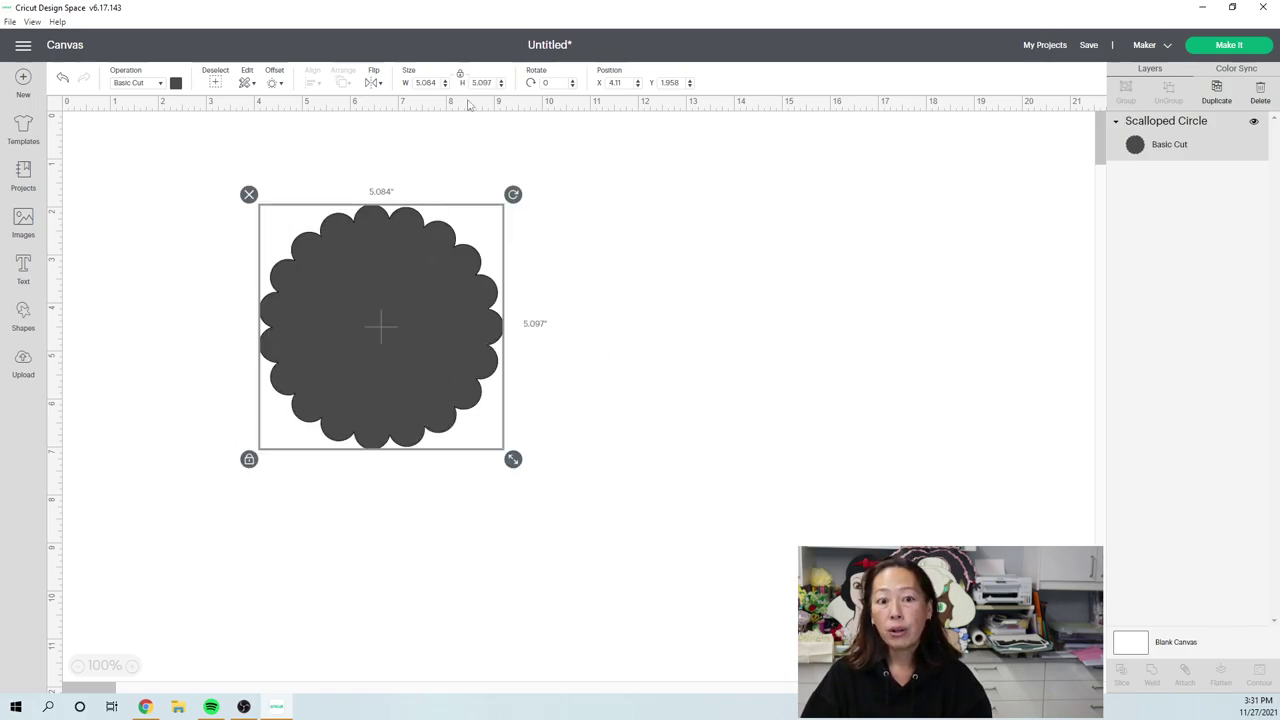
click(428, 84)
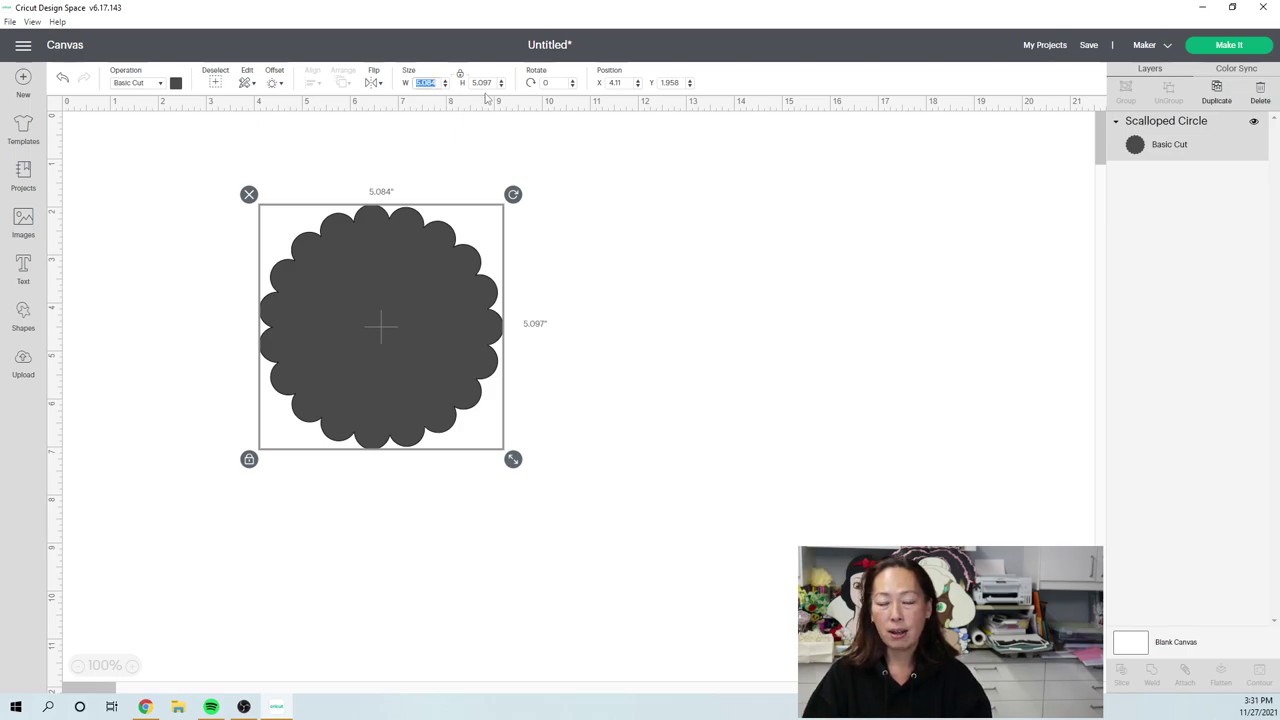
text(5.25)
key(Tab)
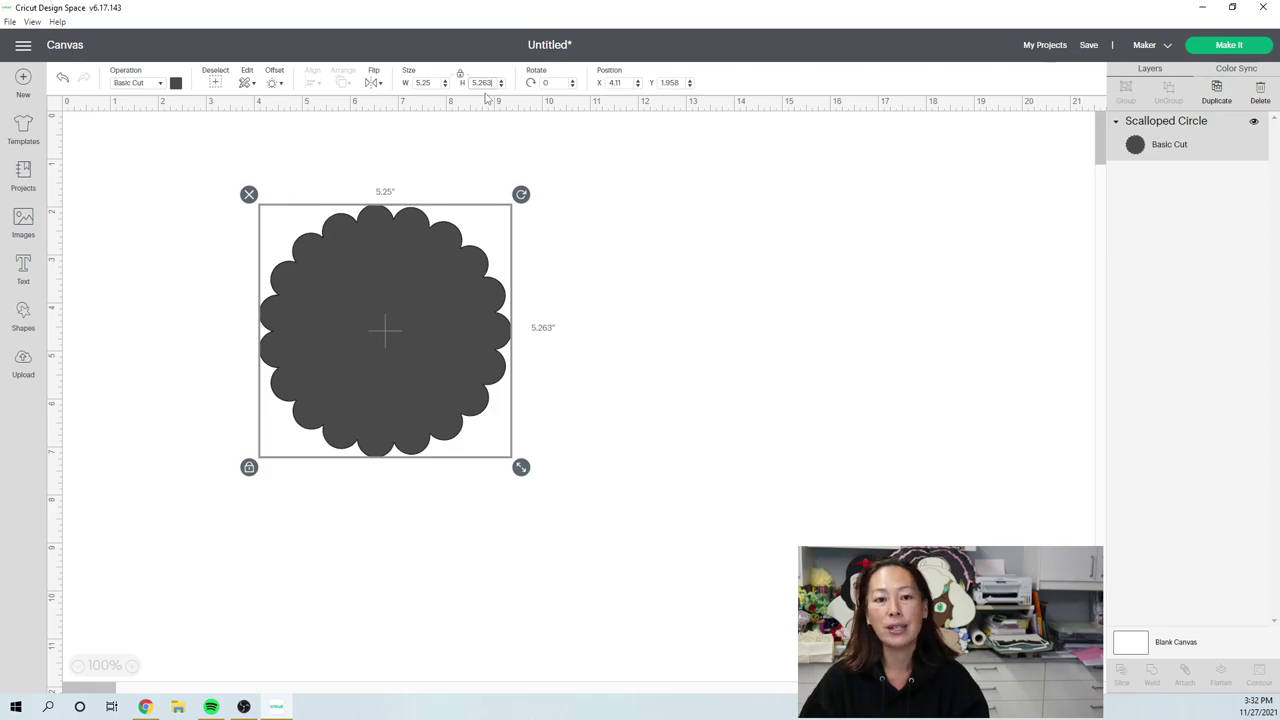
drag(426, 314, 385, 286)
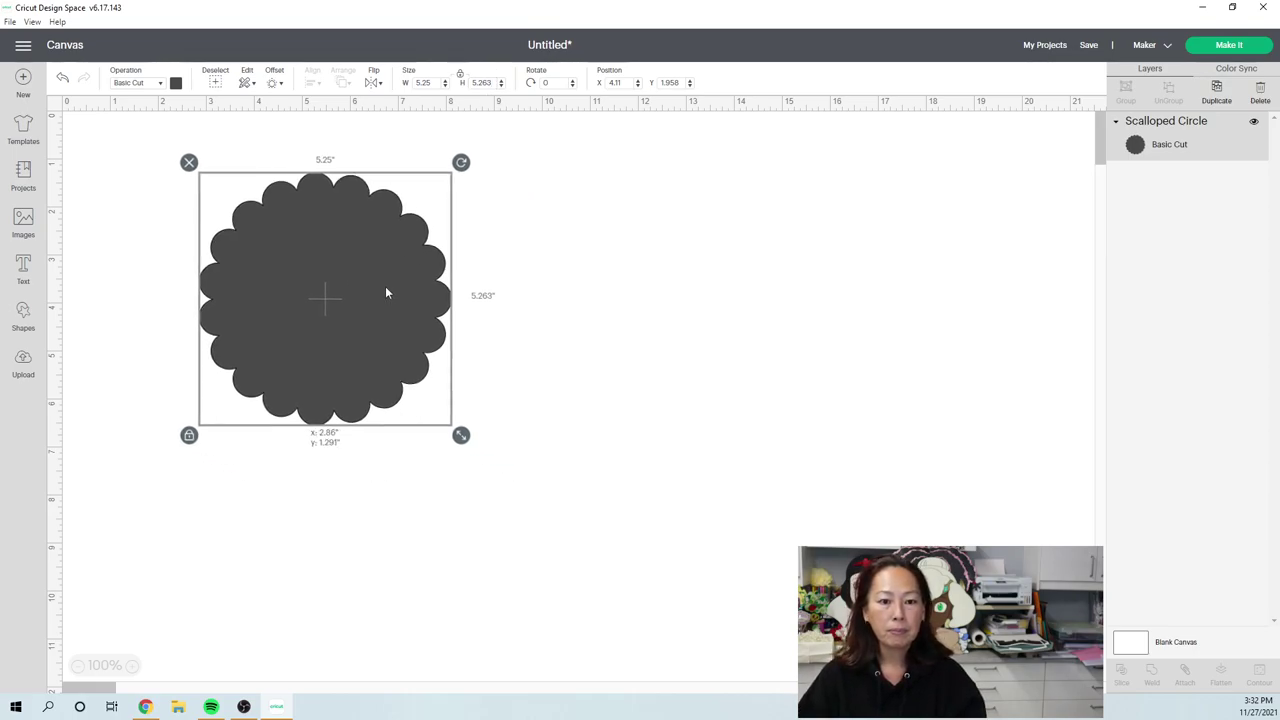
click(760, 350)
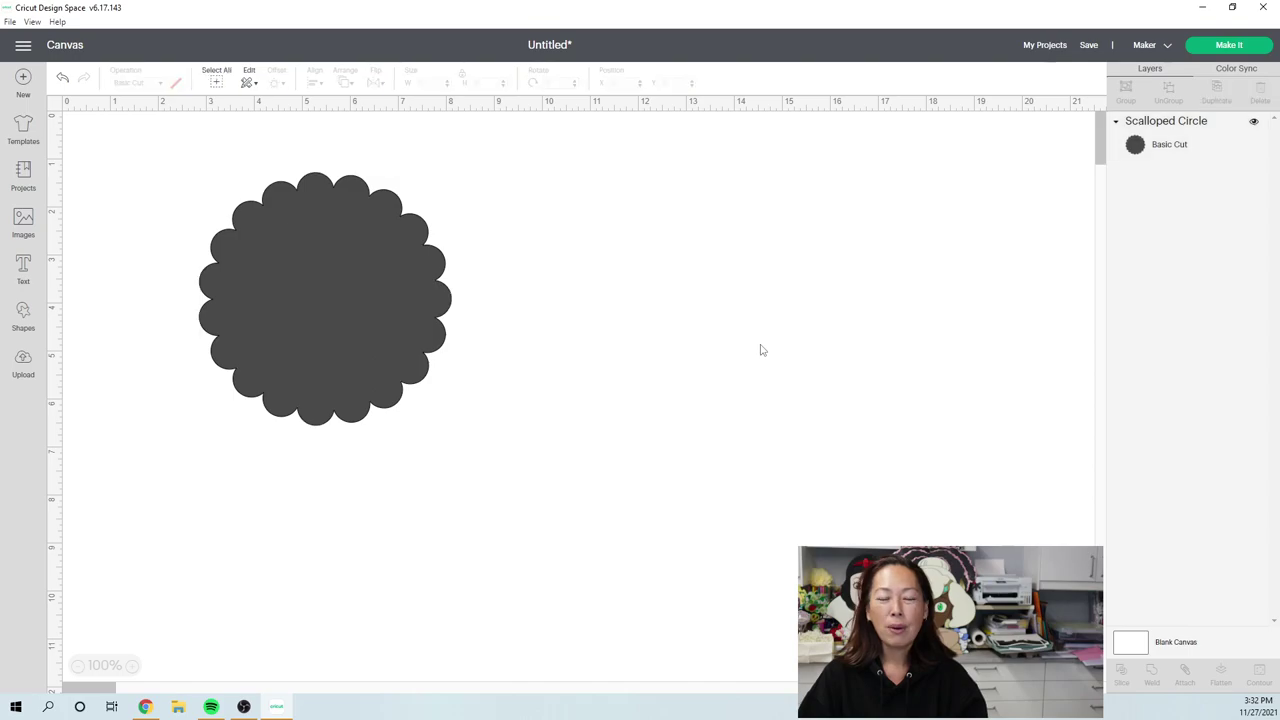
Add the text 'Charlotte' in Cricut Sans and drag it onto the scalloped circle
click(24, 268)
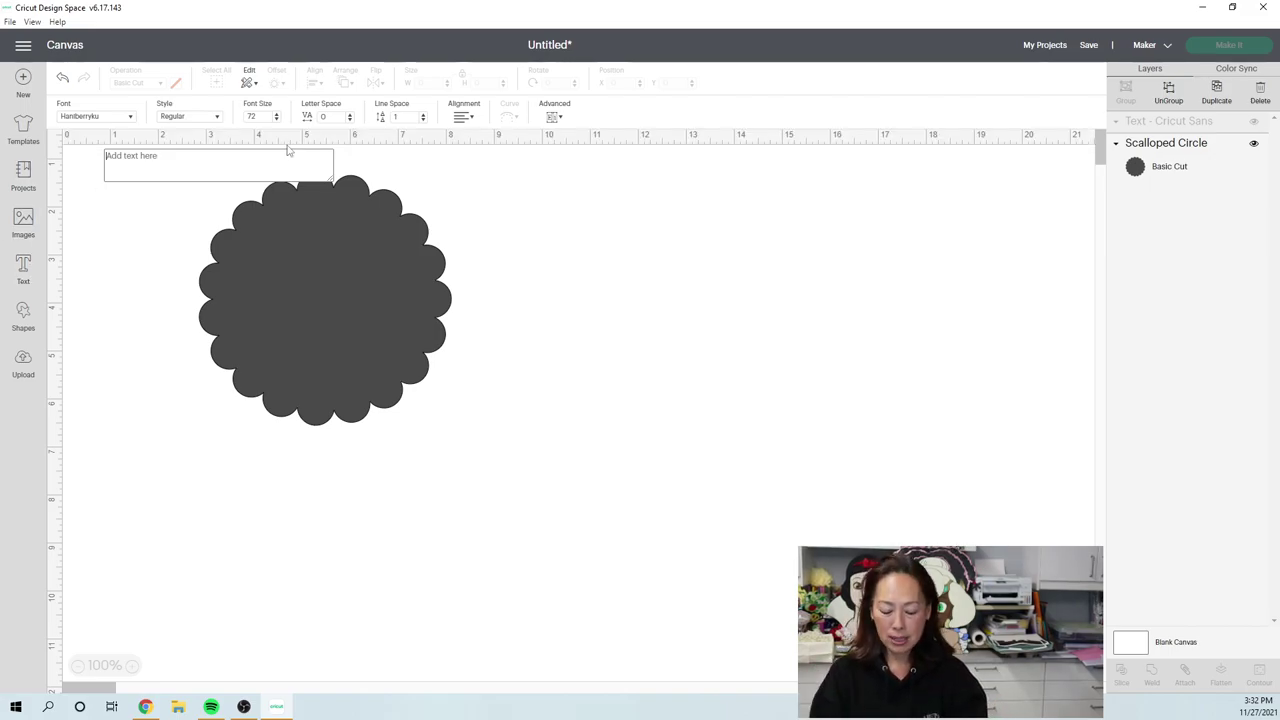
text(Charlotte)
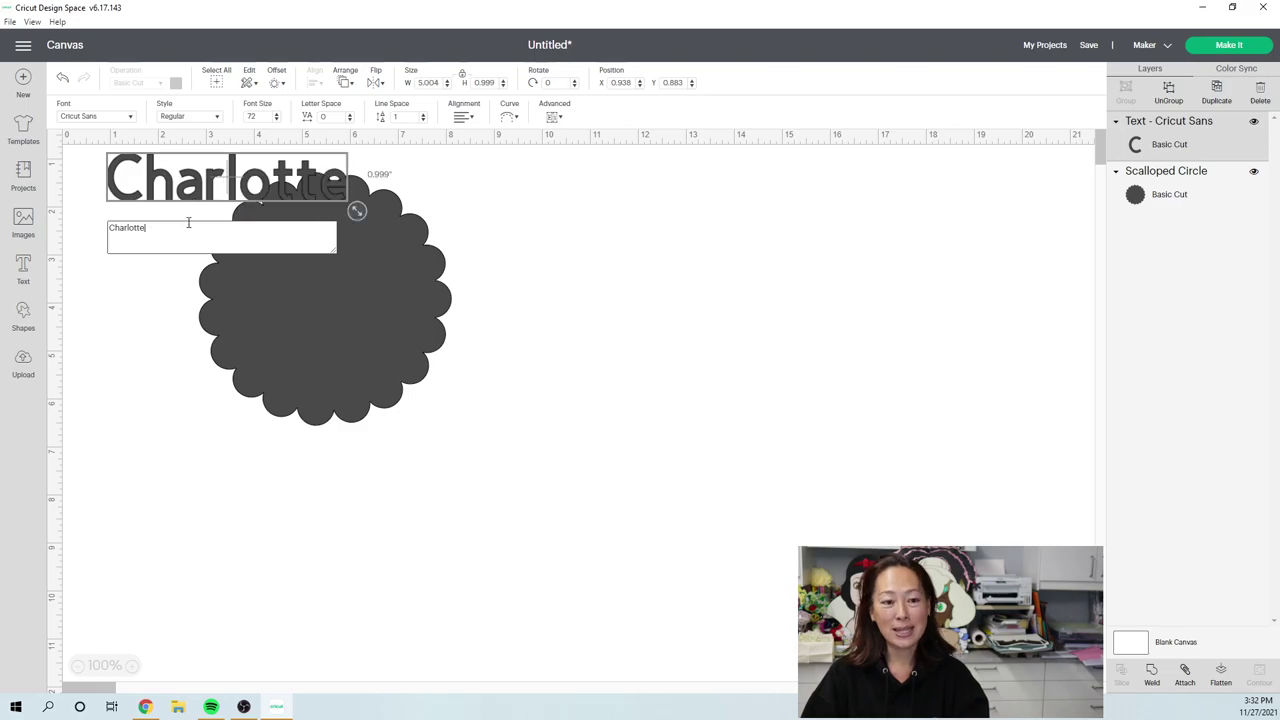
click(452, 238)
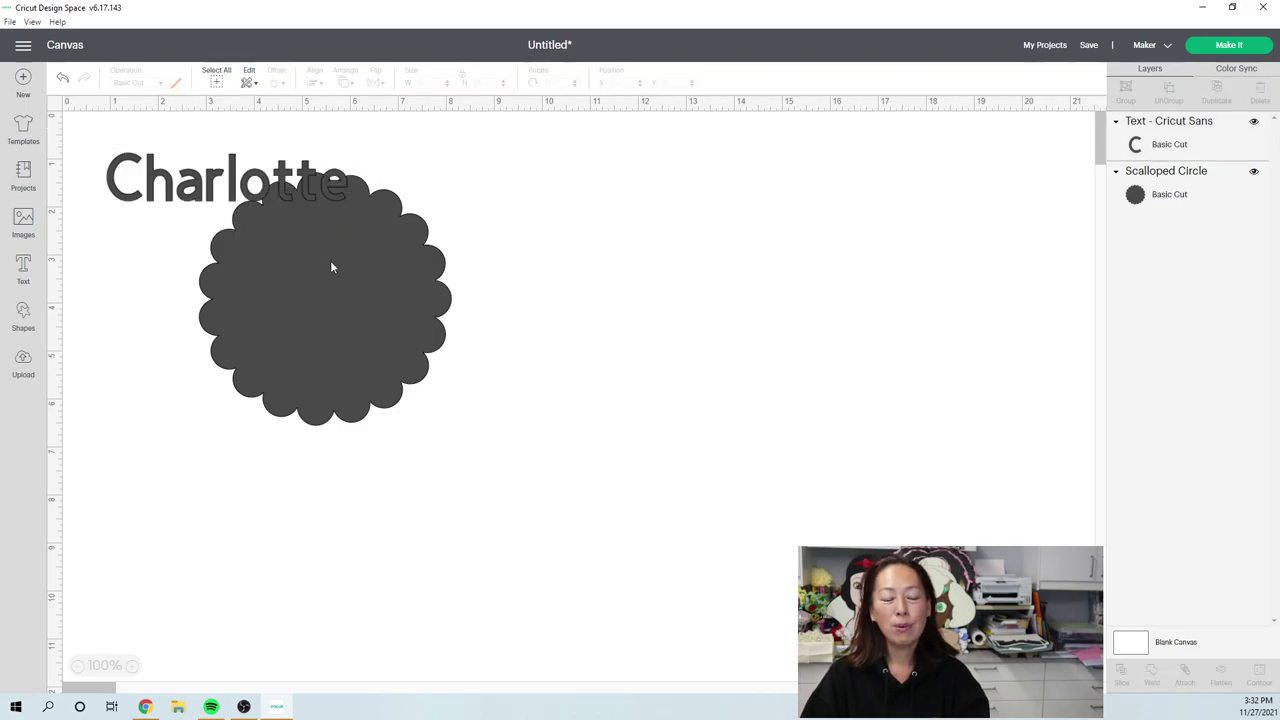
drag(330, 197, 360, 312)
Align Charlotte and the scalloped circle with Center Horizontally, then Center
click(422, 451)
drag(497, 503, 220, 244)
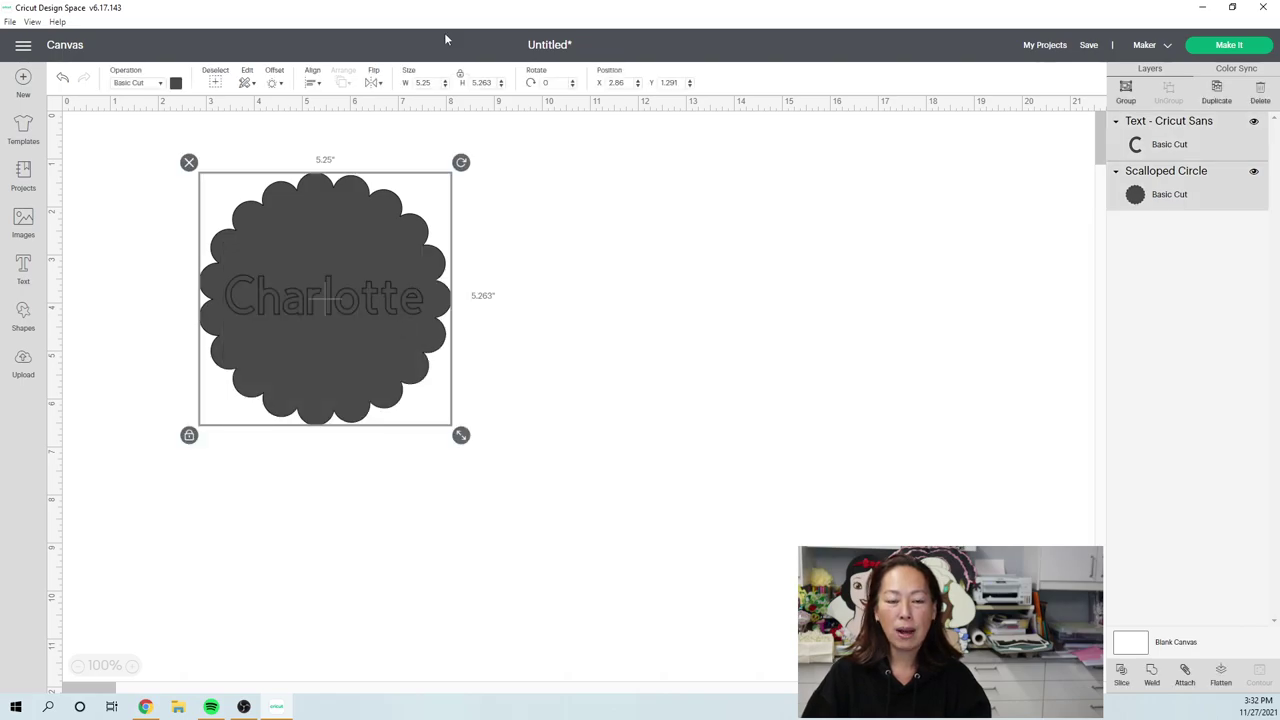
click(314, 85)
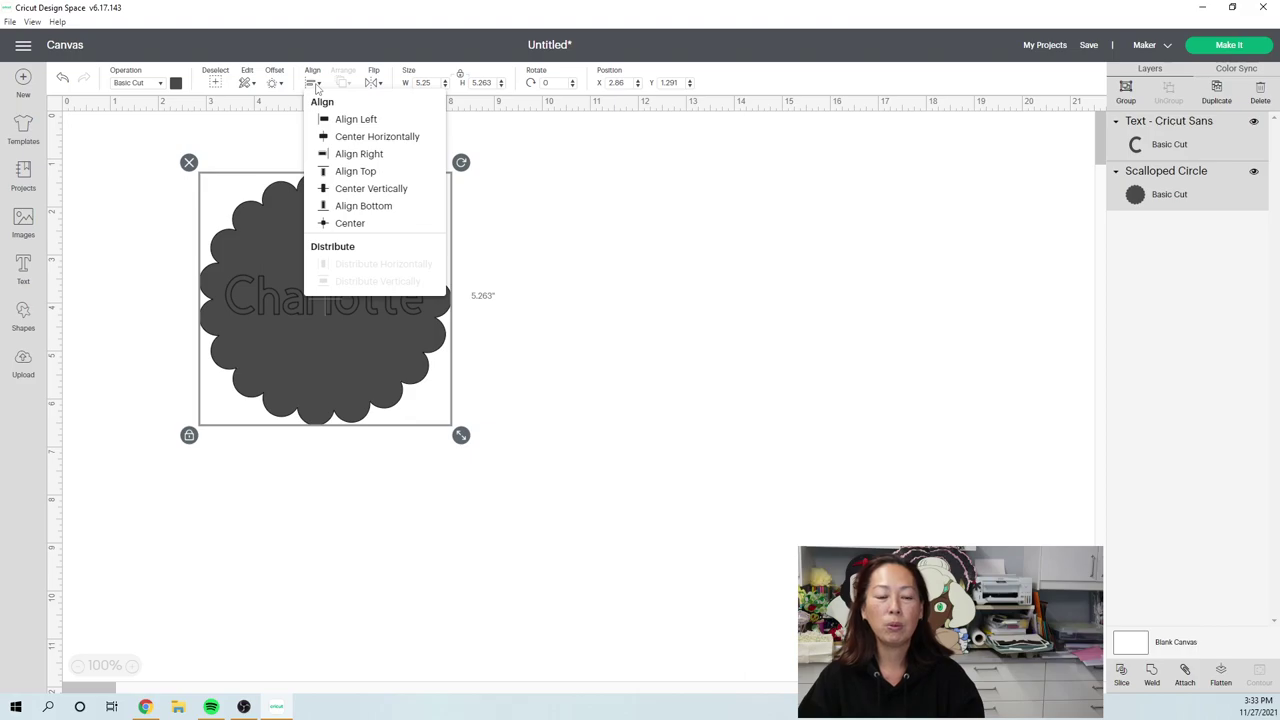
click(366, 138)
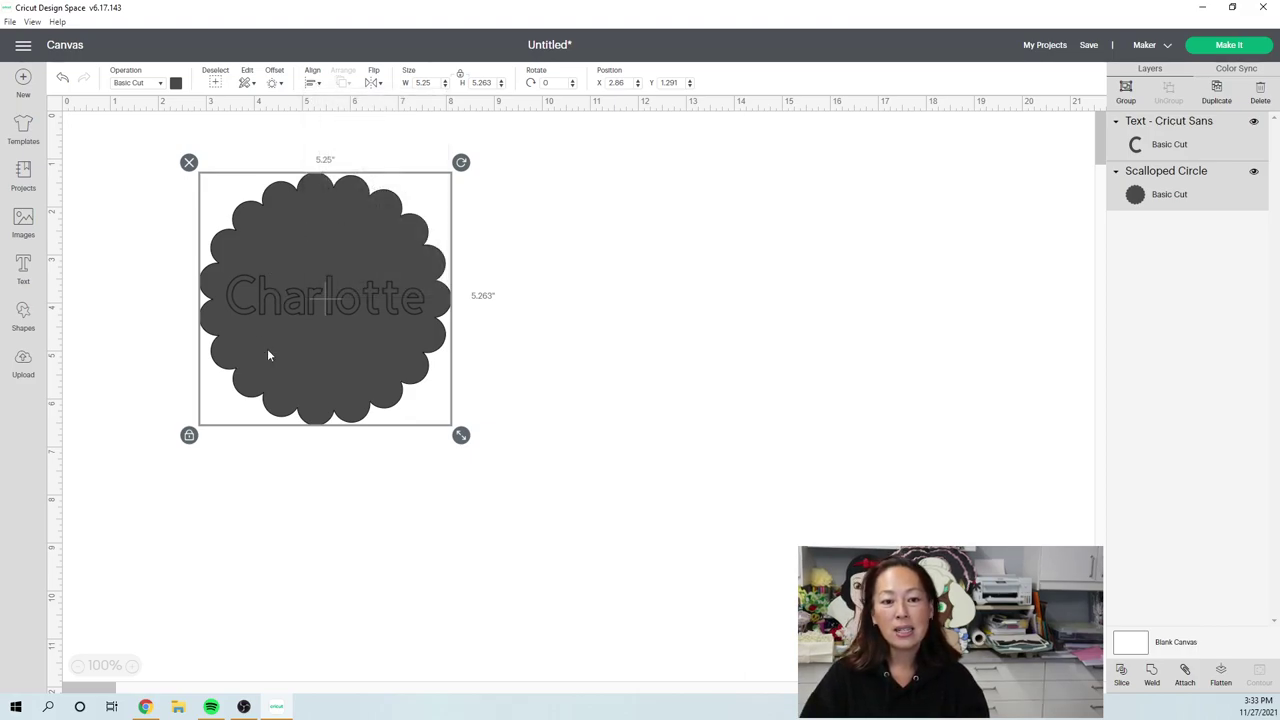
click(546, 391)
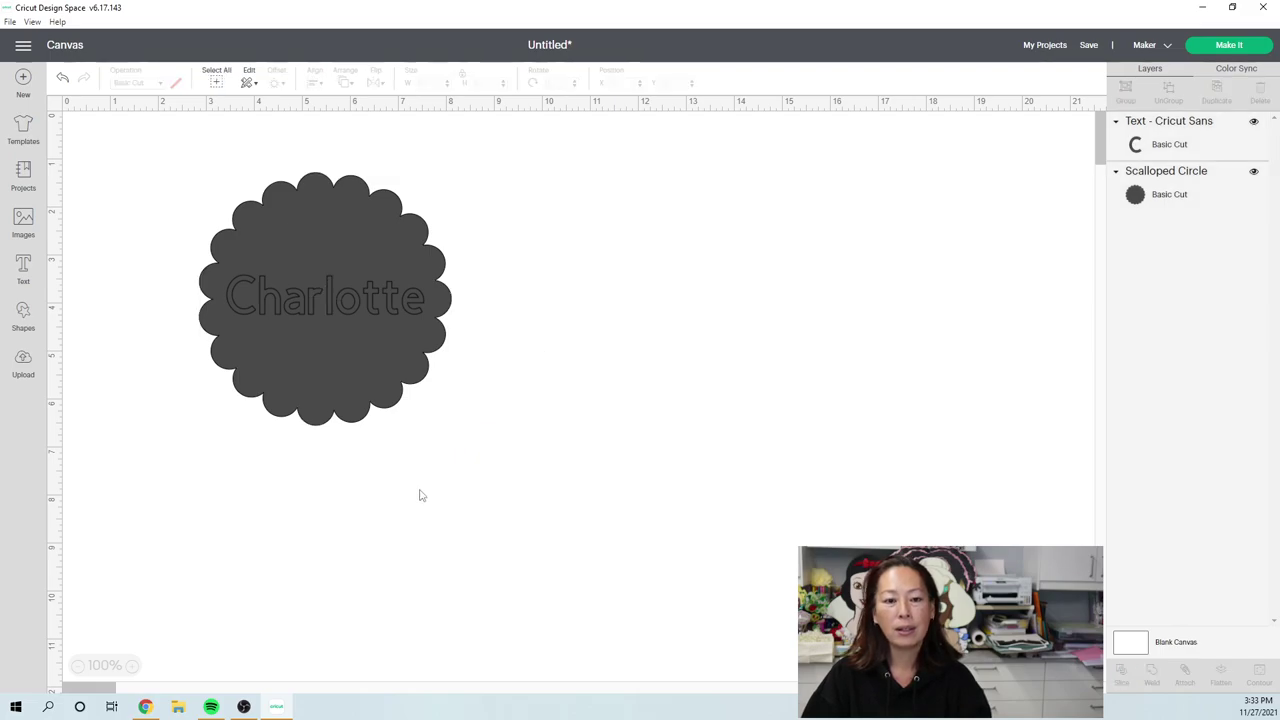
drag(419, 489, 266, 146)
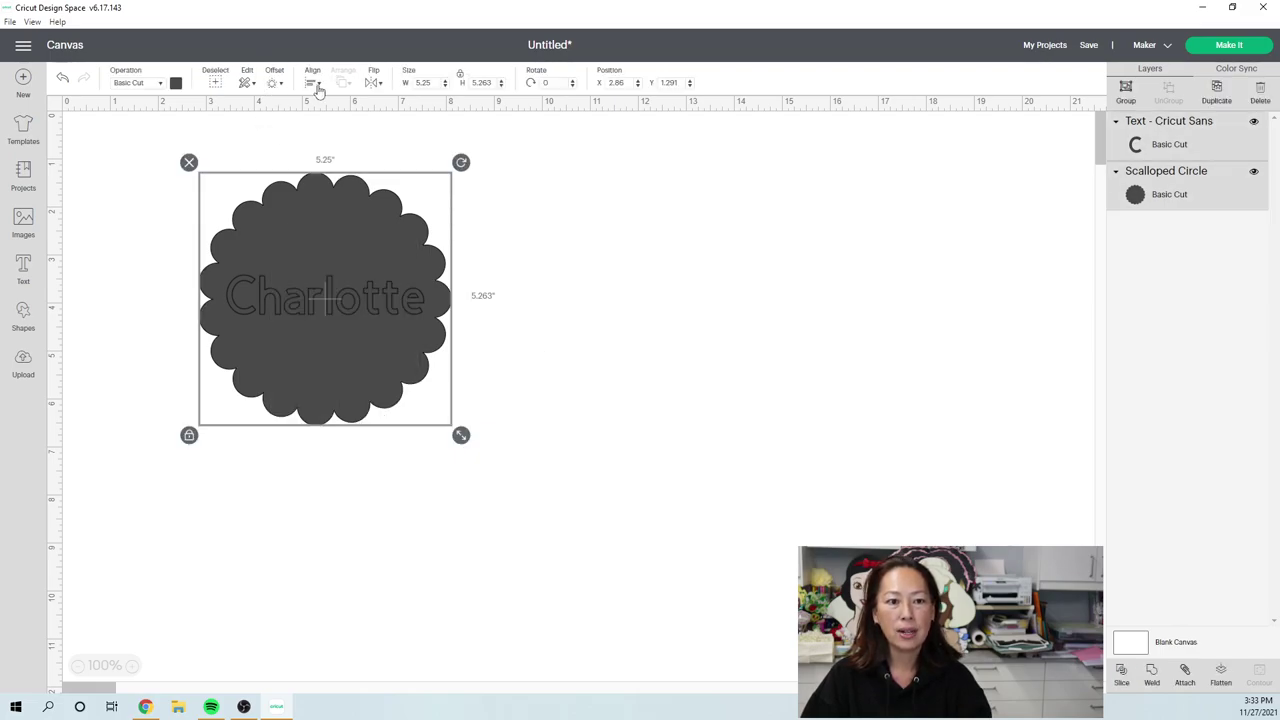
click(316, 86)
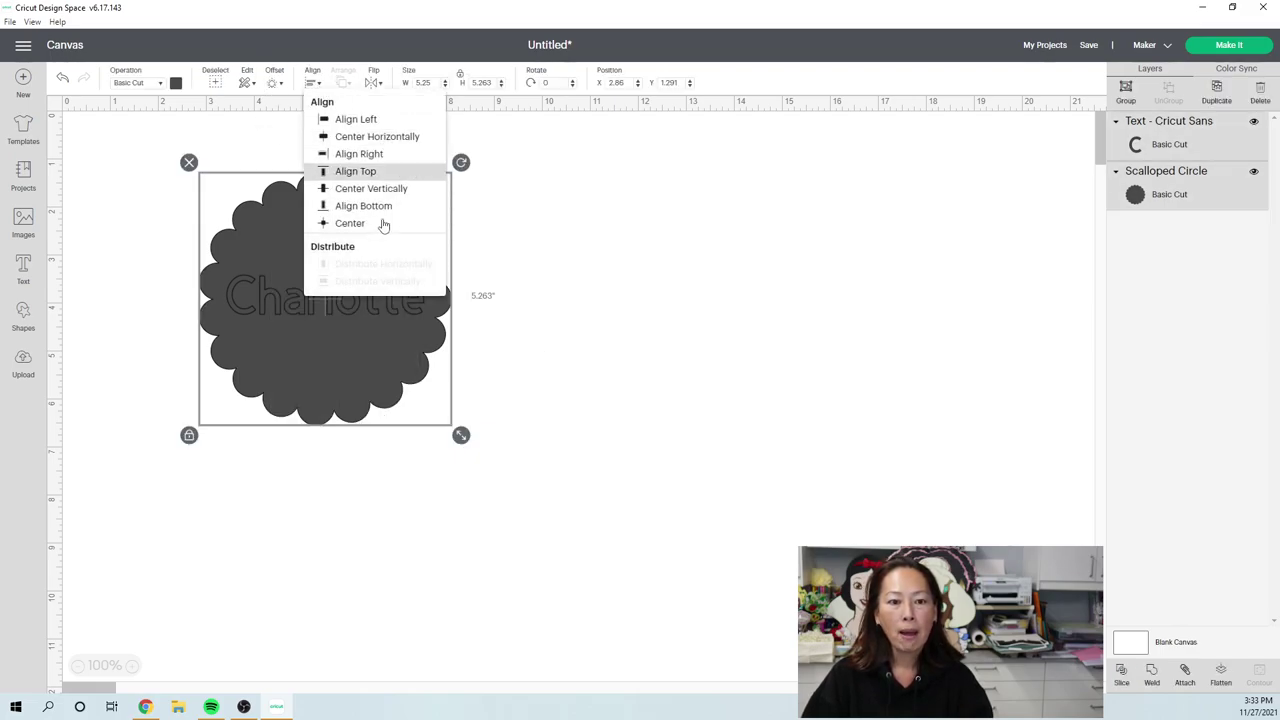
click(352, 224)
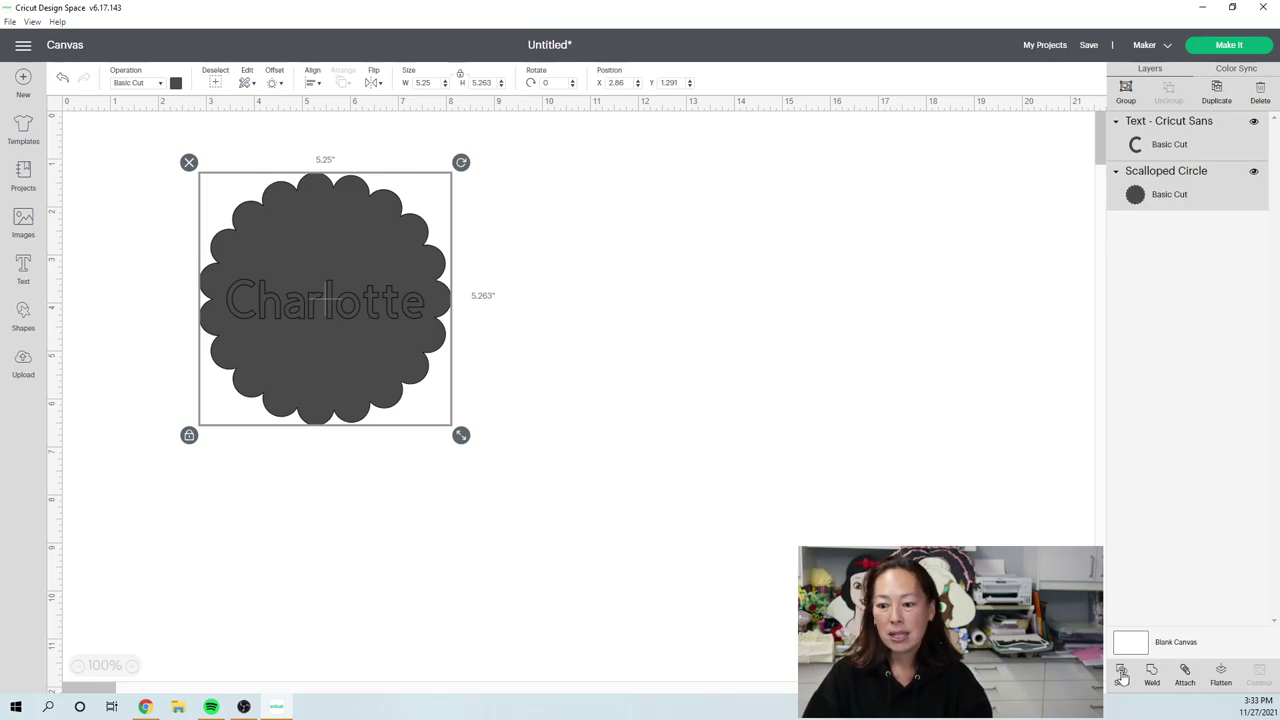
Slice Charlotte out of the scalloped circle and move the loose word pieces to the right
click(553, 436)
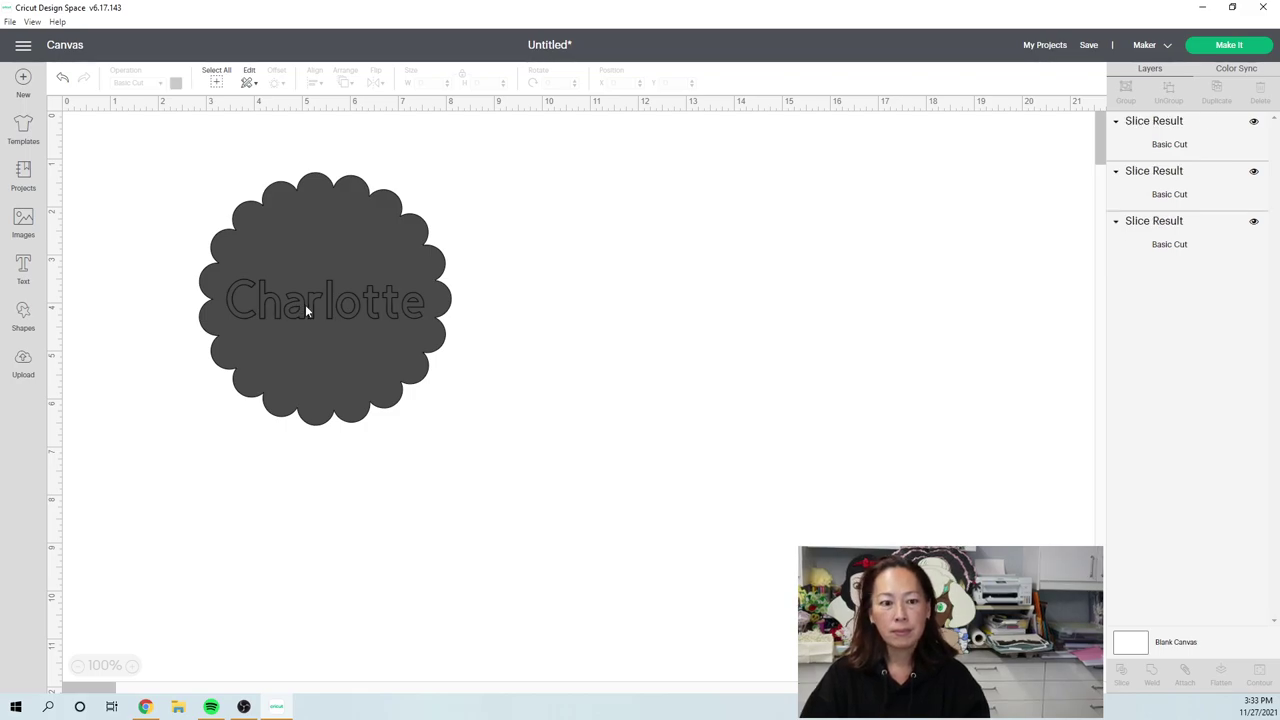
drag(305, 304, 628, 318)
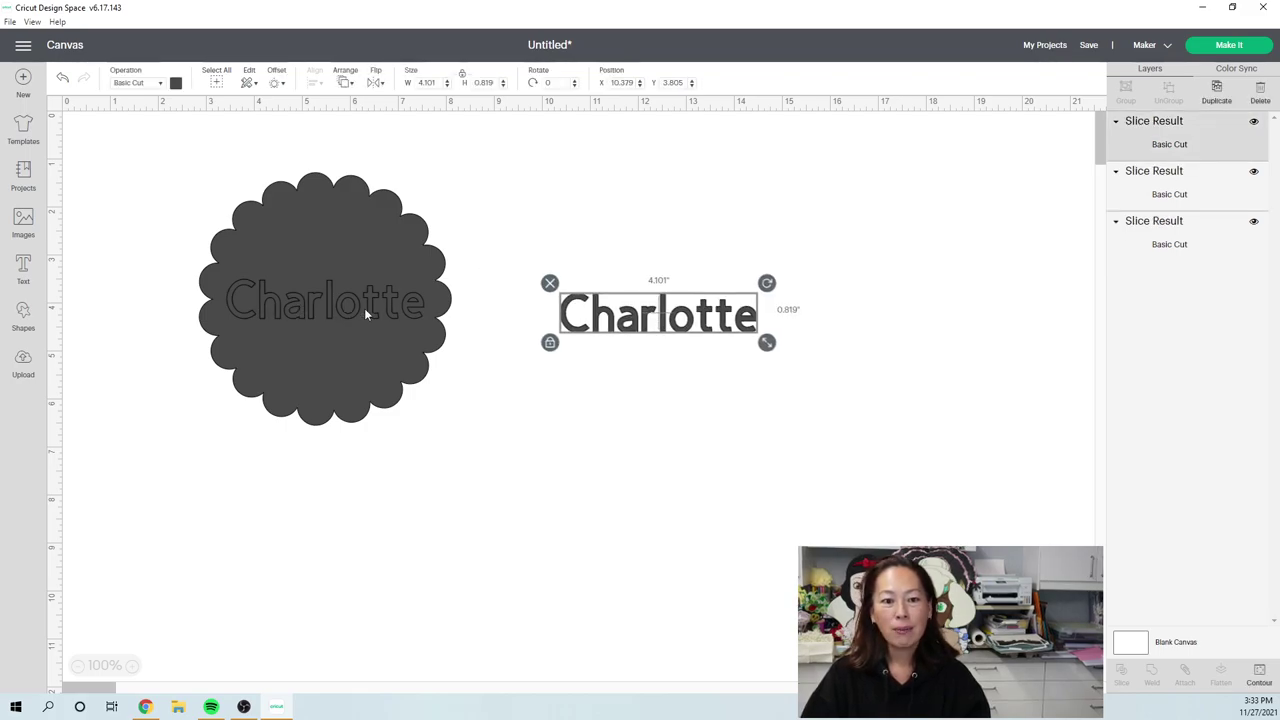
drag(364, 308, 280, 514)
click(336, 303)
drag(336, 303, 762, 270)
drag(309, 418, 367, 270)
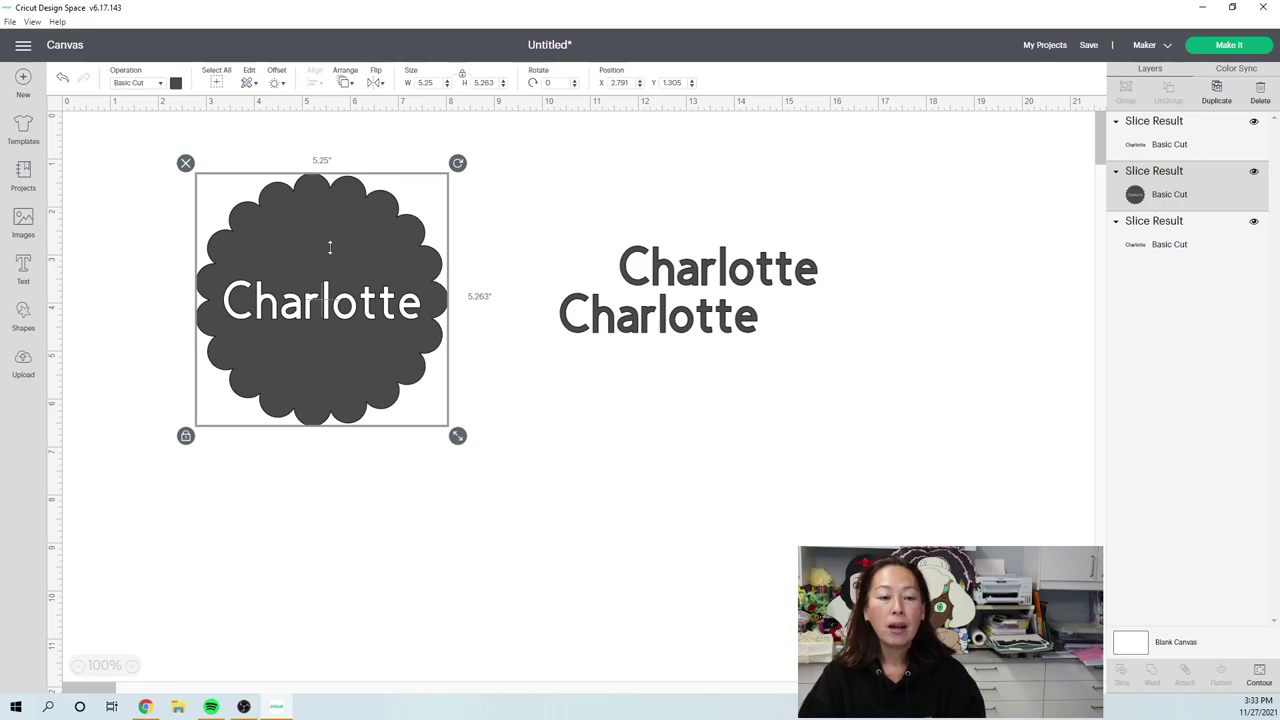
drag(323, 205, 321, 246)
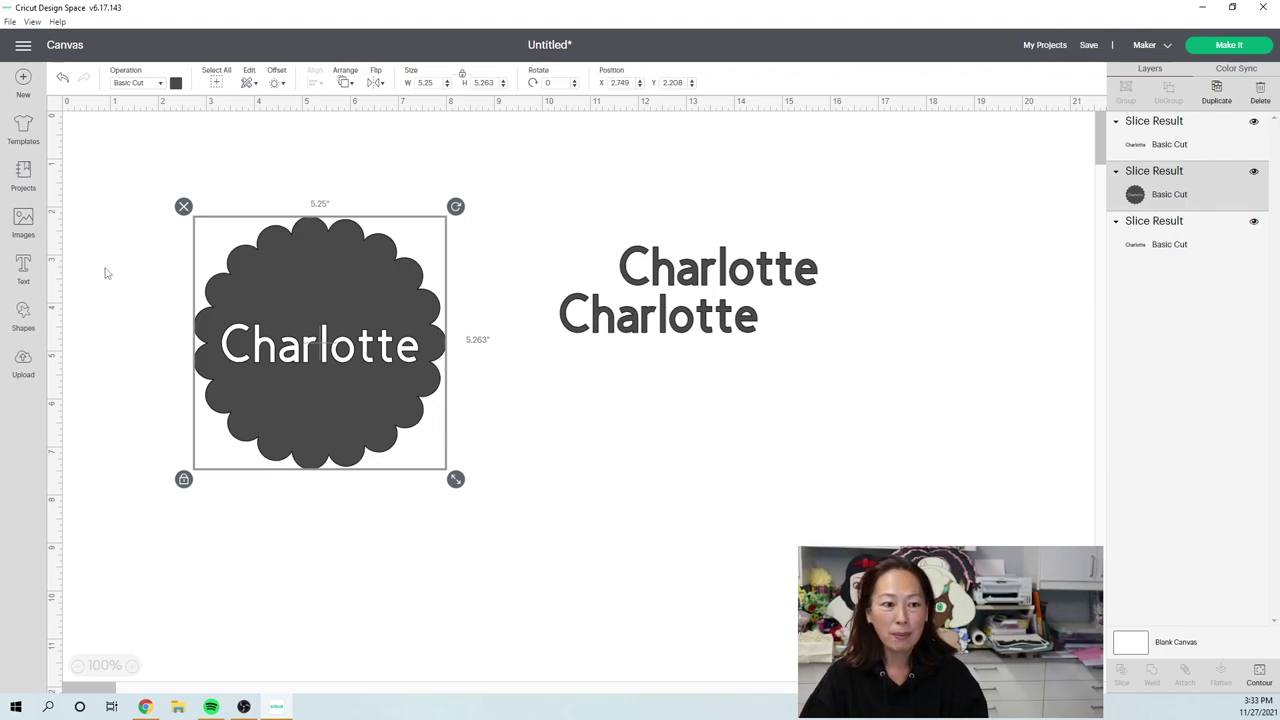
click(23, 318)
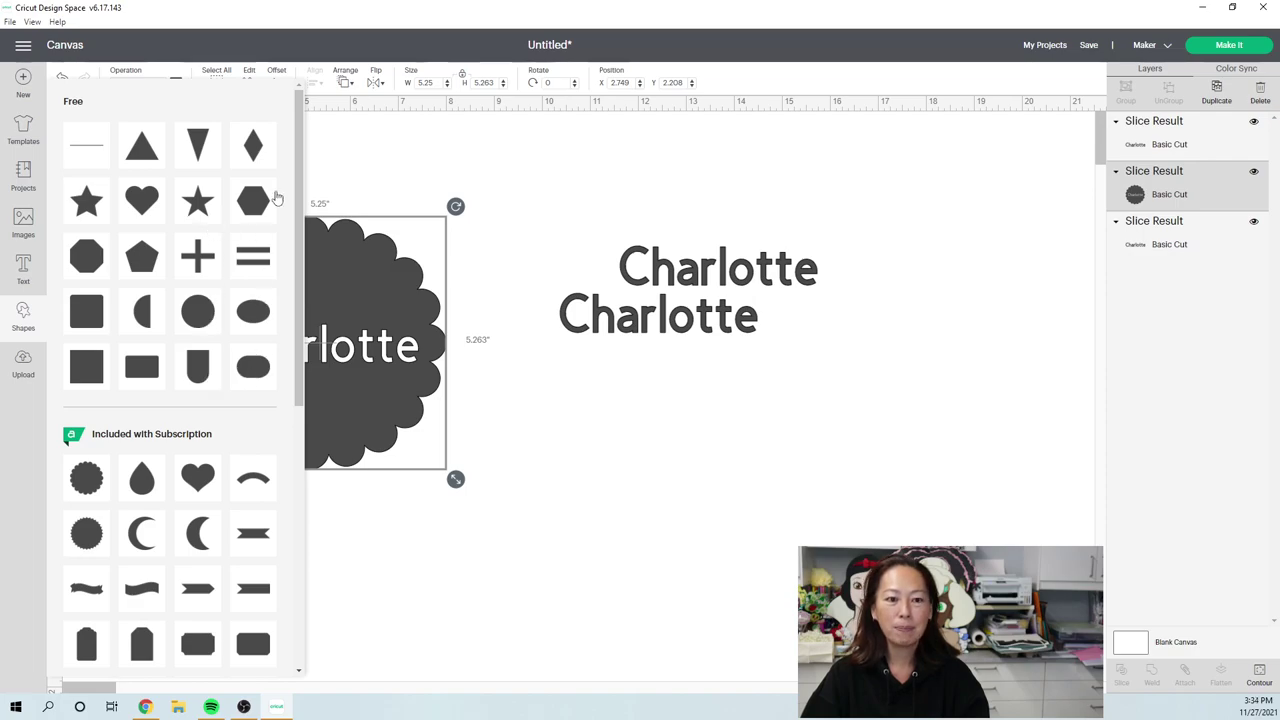
Insert a circle and shrink it to about 0.528 inches for a hang hole
click(341, 167)
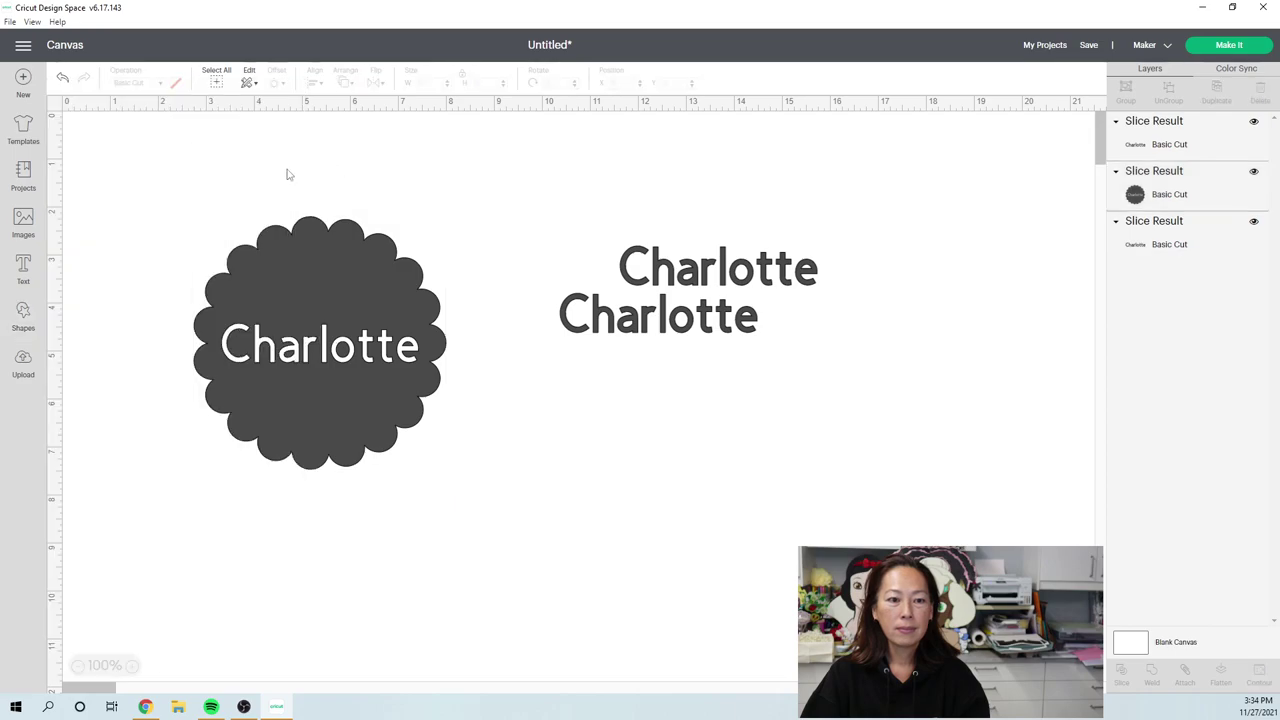
click(23, 316)
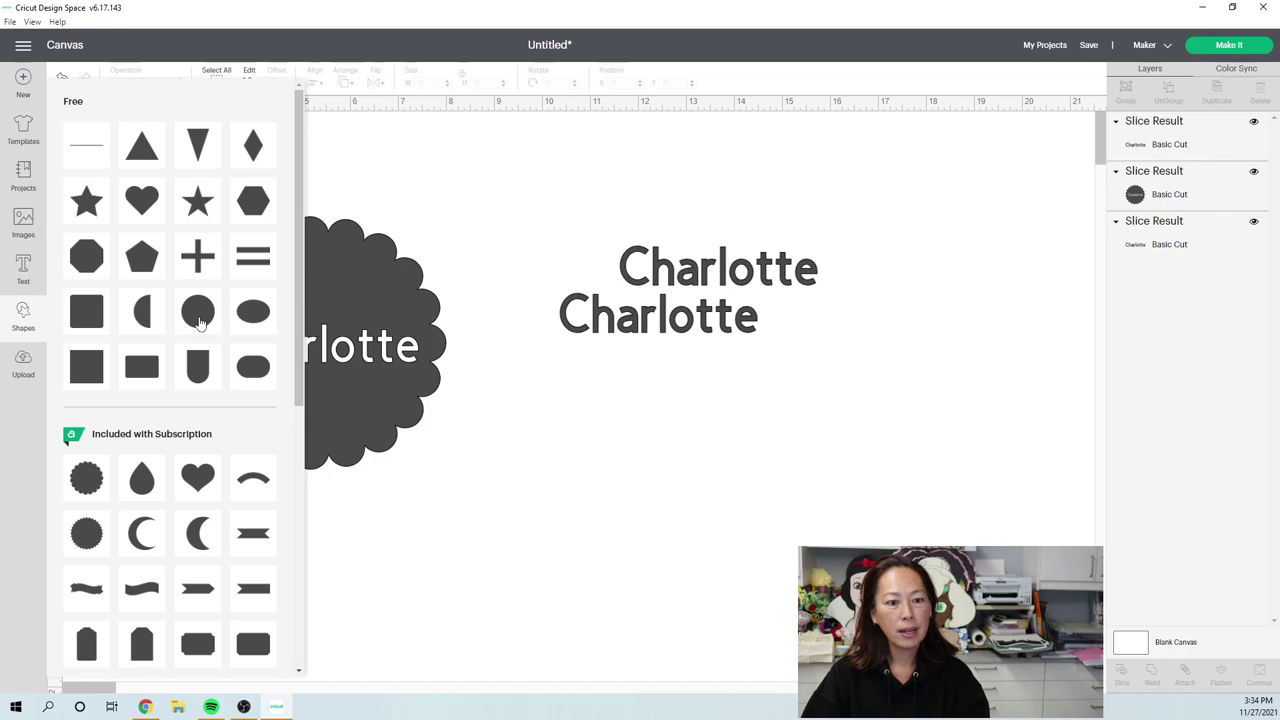
click(343, 214)
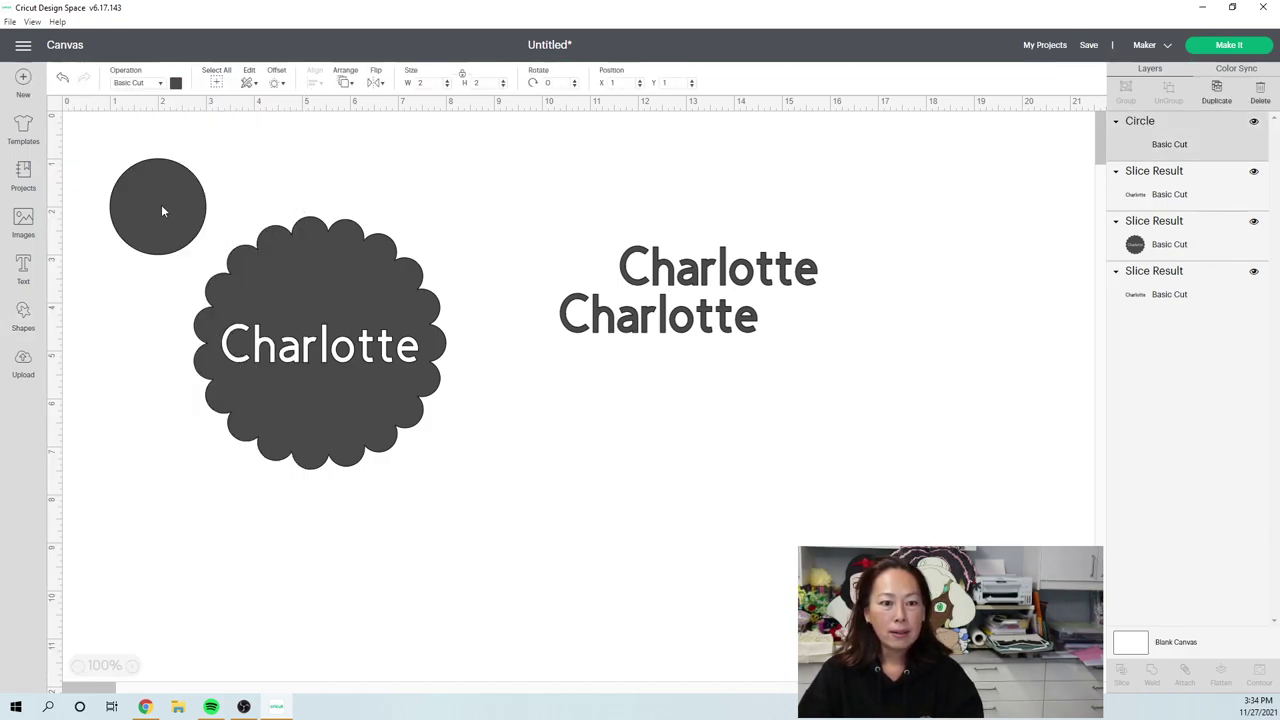
click(161, 204)
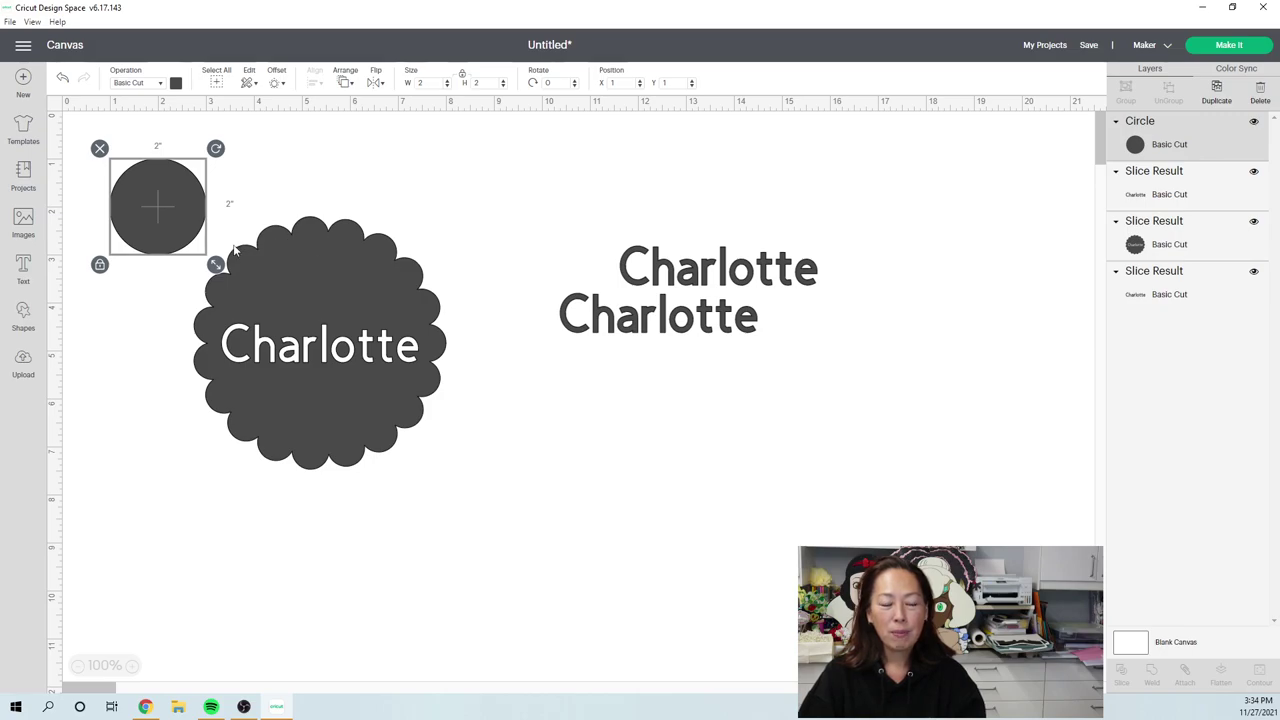
drag(215, 264, 314, 244)
key(Escape)
Select the small circle with the scalloped tag and slice the hang hole
click(320, 178)
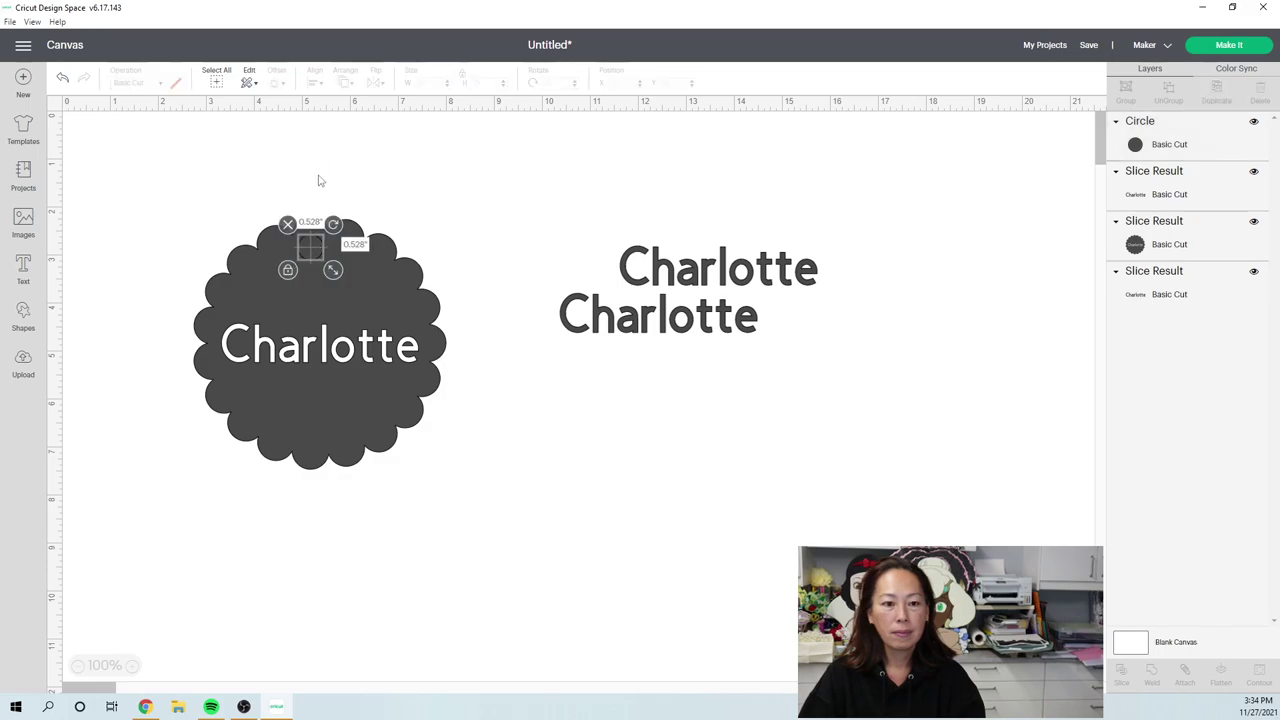
drag(190, 171, 398, 268)
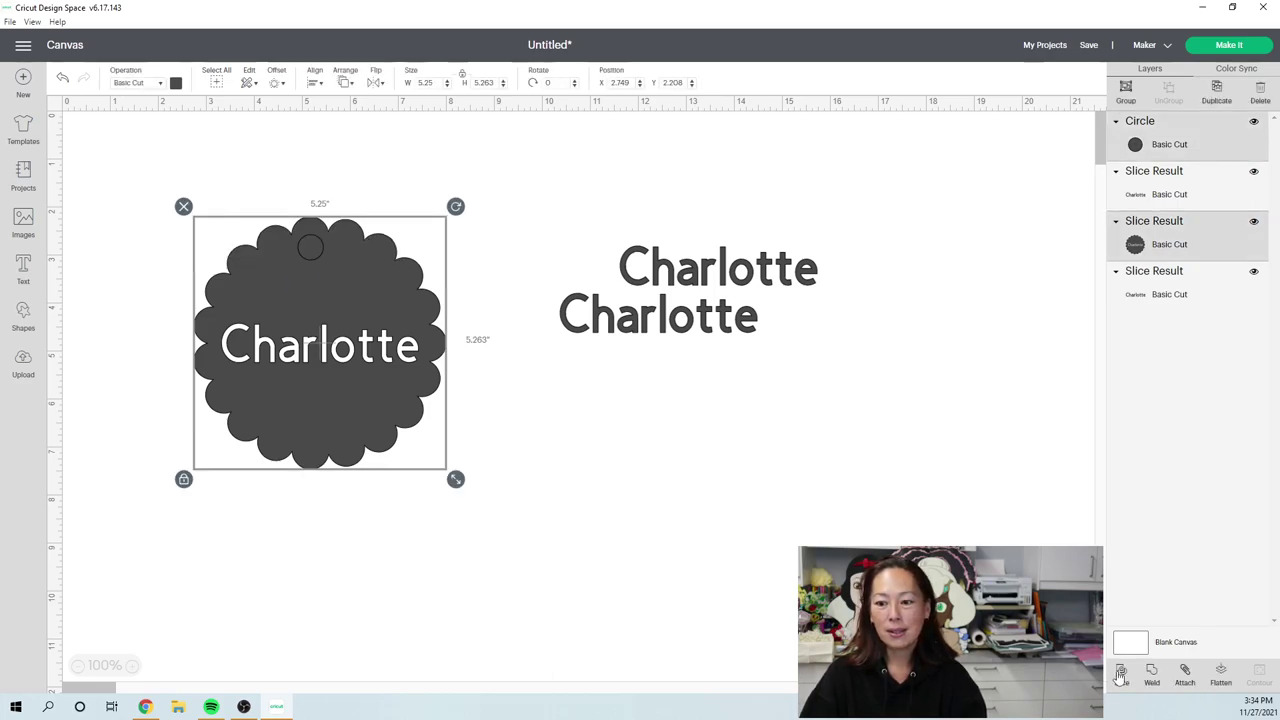
click(632, 487)
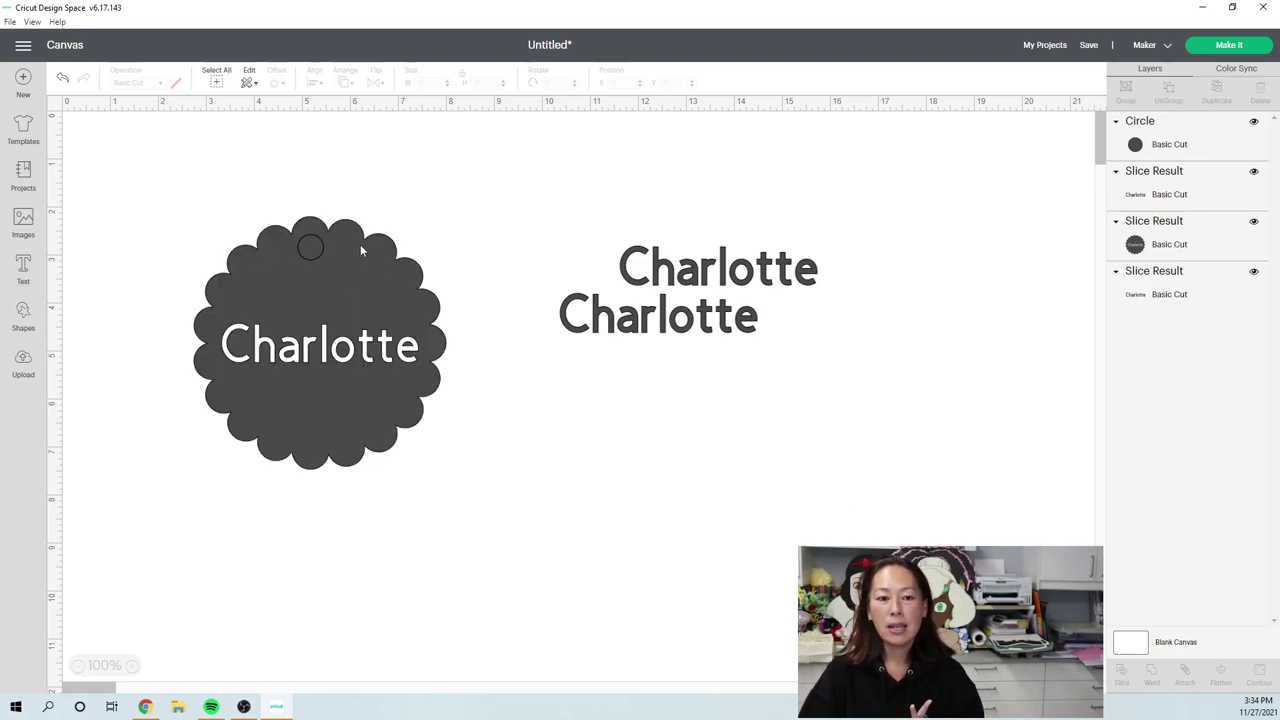
Move the spare circle piece off the tag and shift the tag down
click(313, 250)
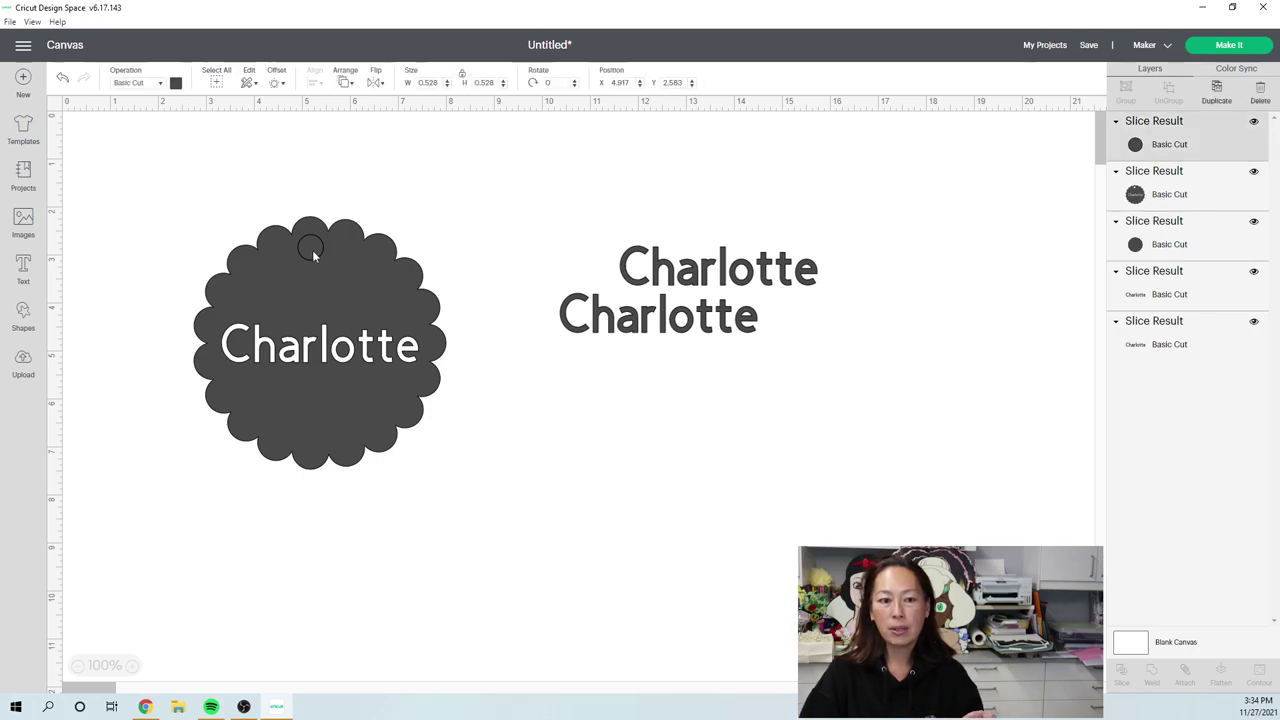
drag(337, 248, 560, 192)
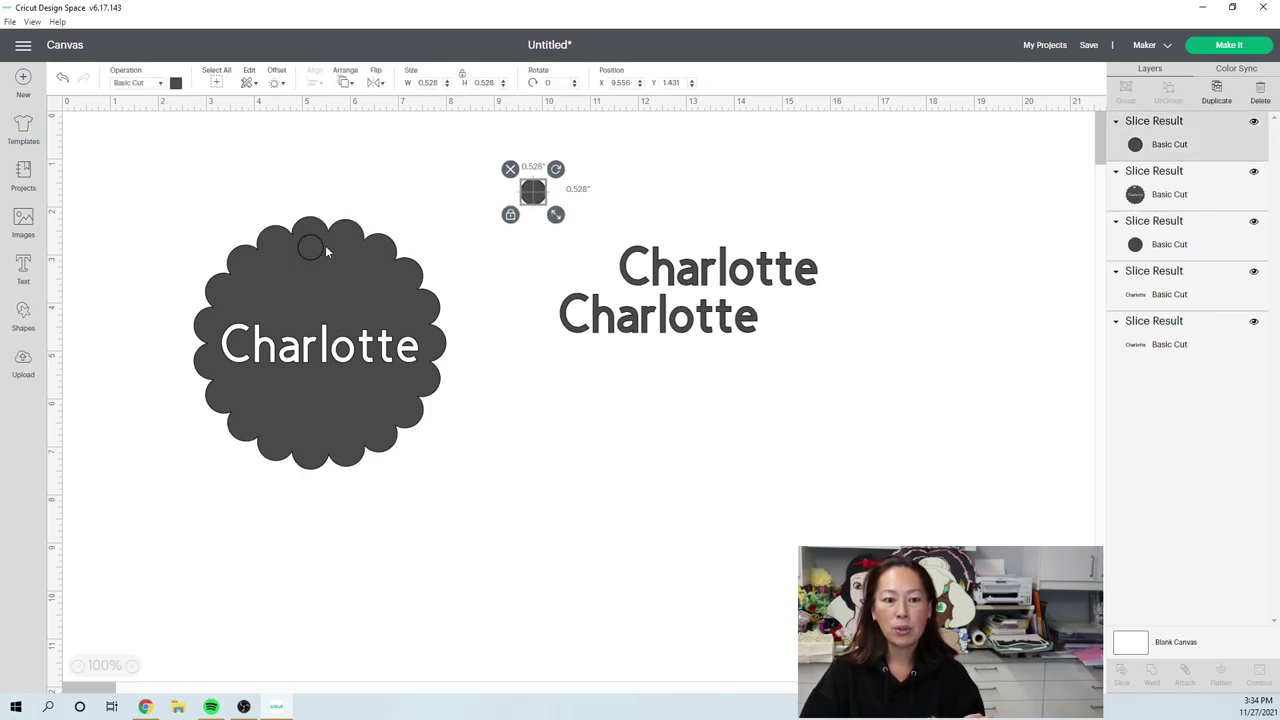
drag(325, 250, 293, 345)
Place the two dark Charlotte names above and below the white name, then select the tag with the upper one
drag(693, 317, 336, 387)
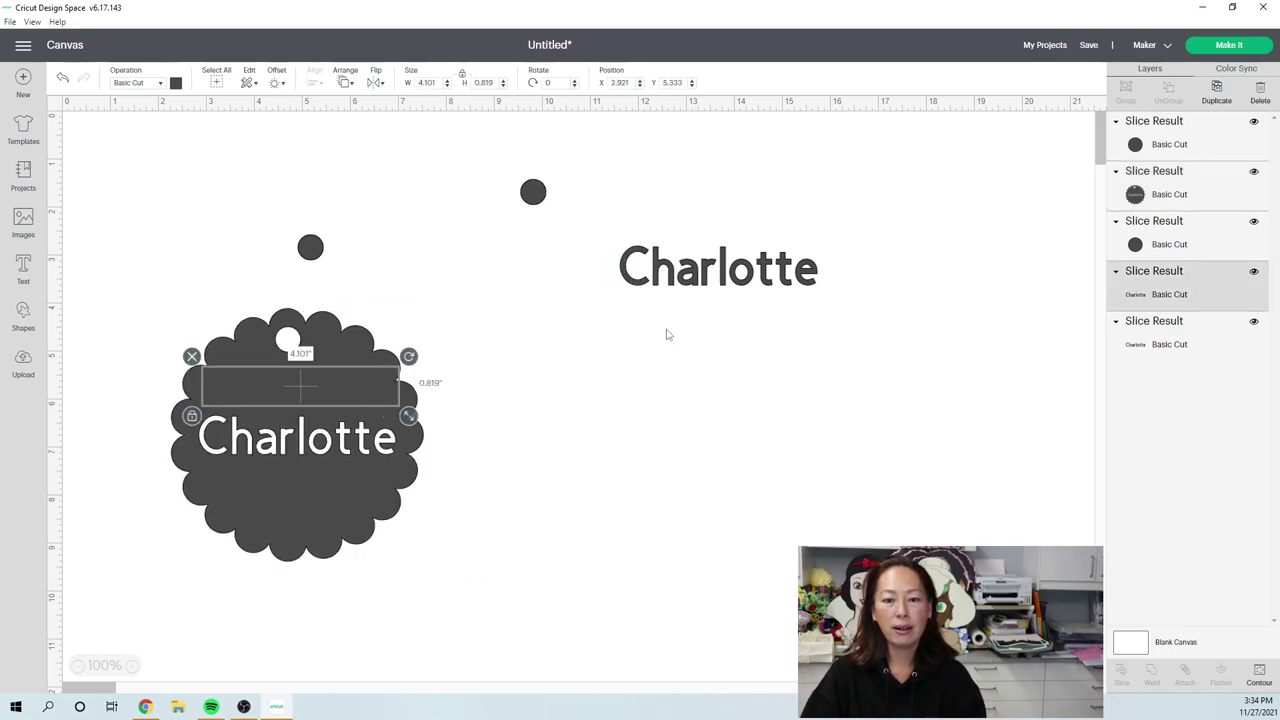
drag(745, 245, 318, 463)
drag(549, 614, 167, 335)
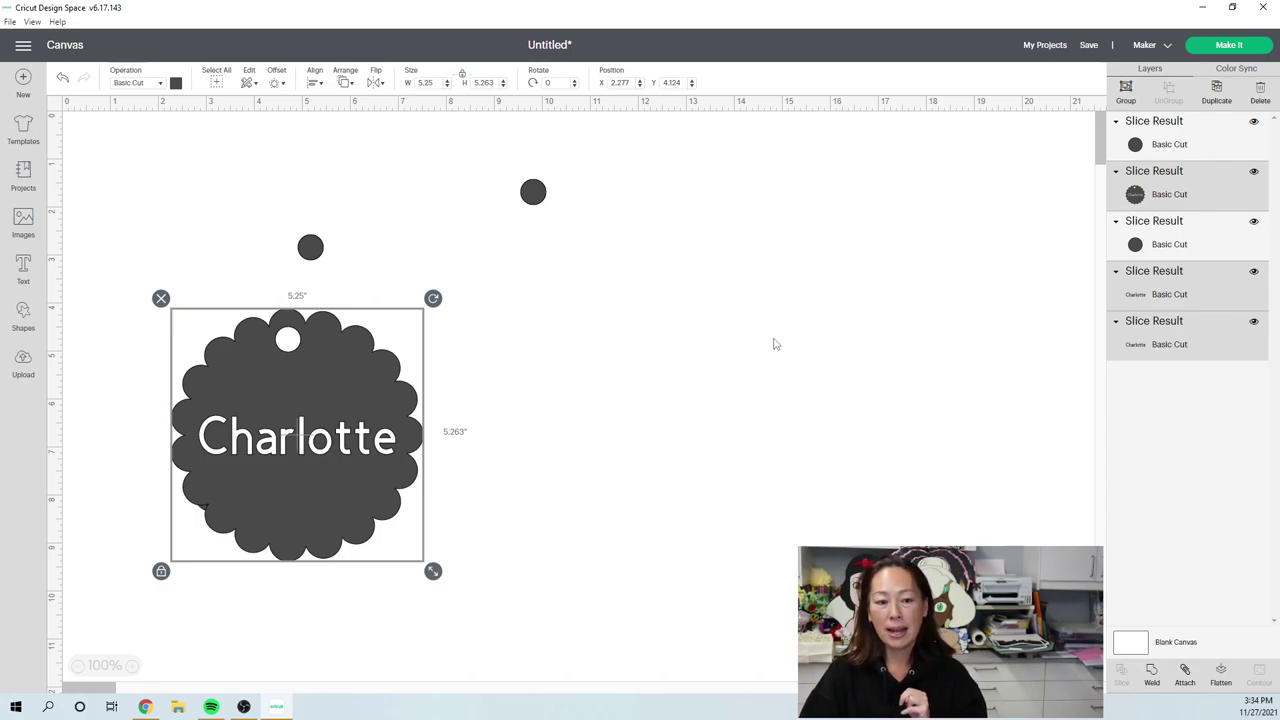
click(548, 376)
drag(515, 372, 213, 402)
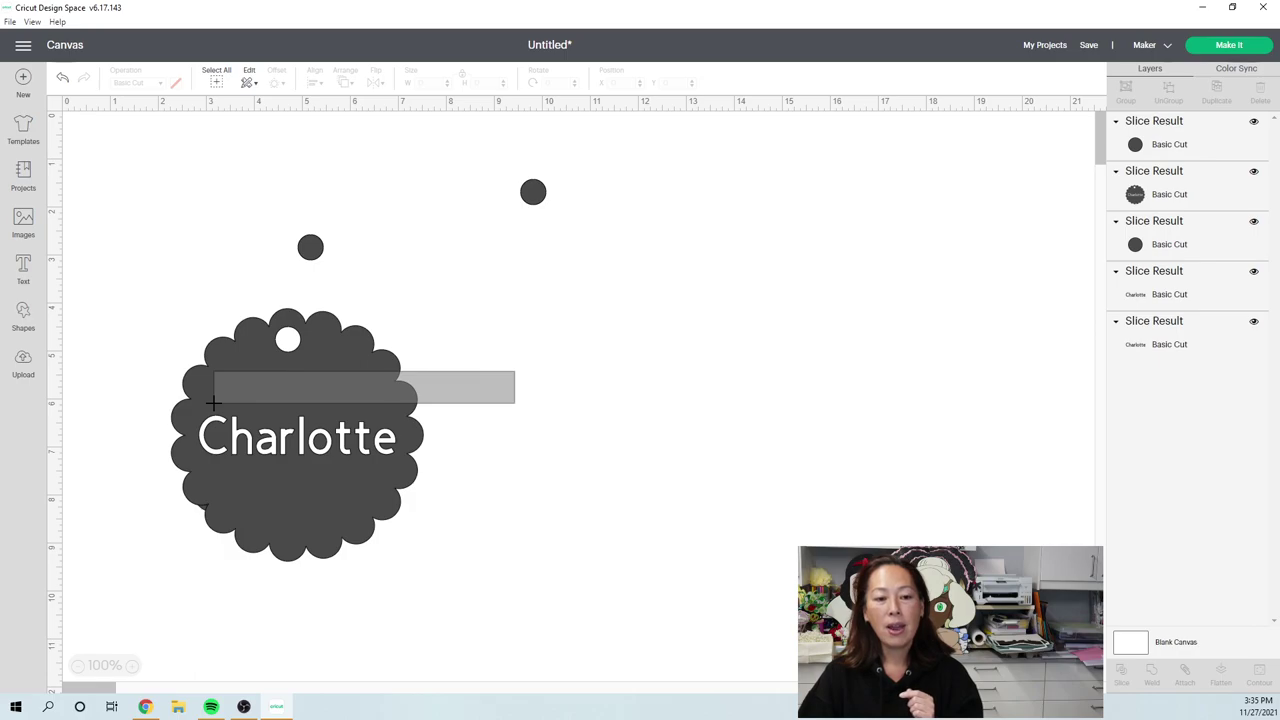
drag(213, 402, 213, 402)
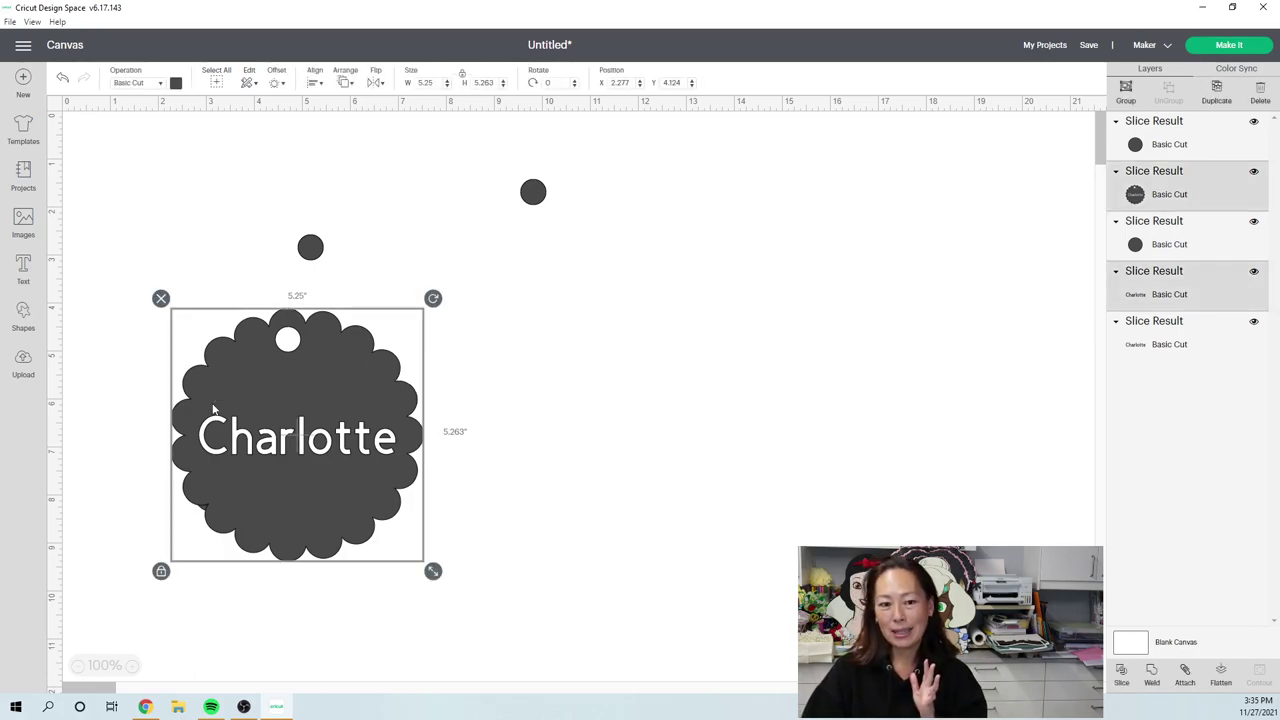
Slice the upper Charlotte out of the tag, checking the cut with Delete and Undo
click(1123, 686)
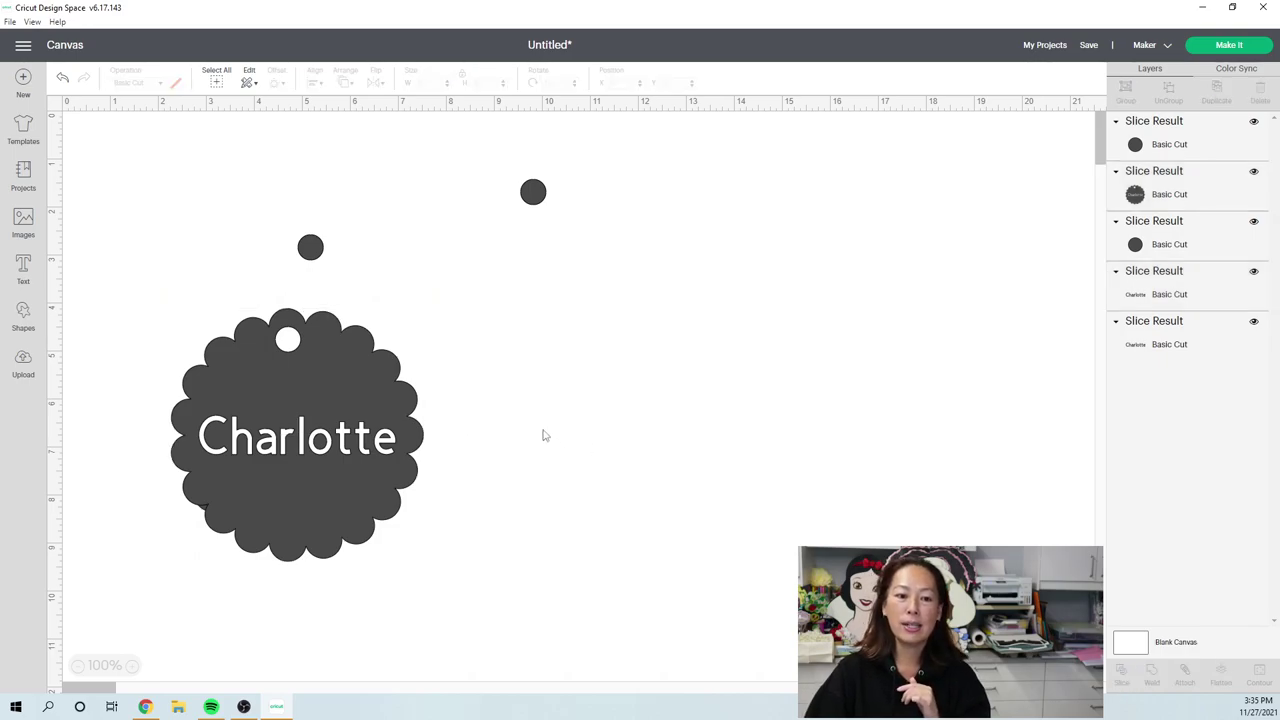
click(403, 390)
key(Delete)
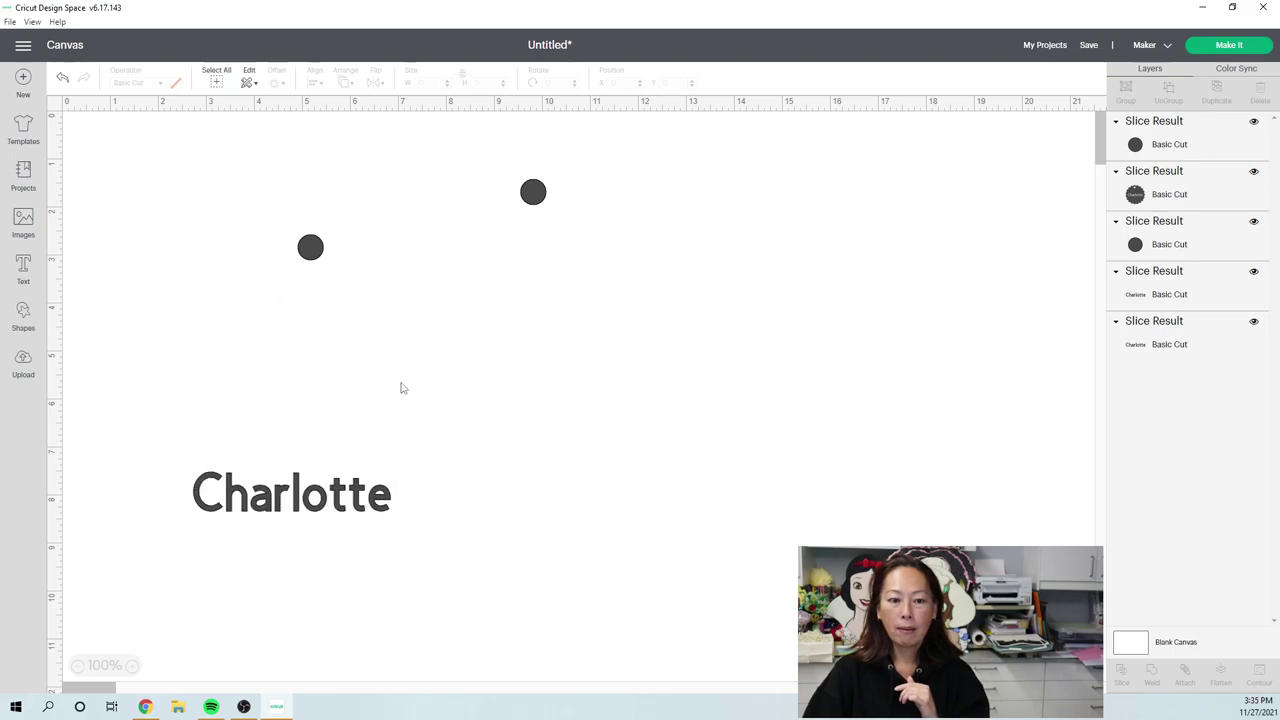
key(ctrl+z)
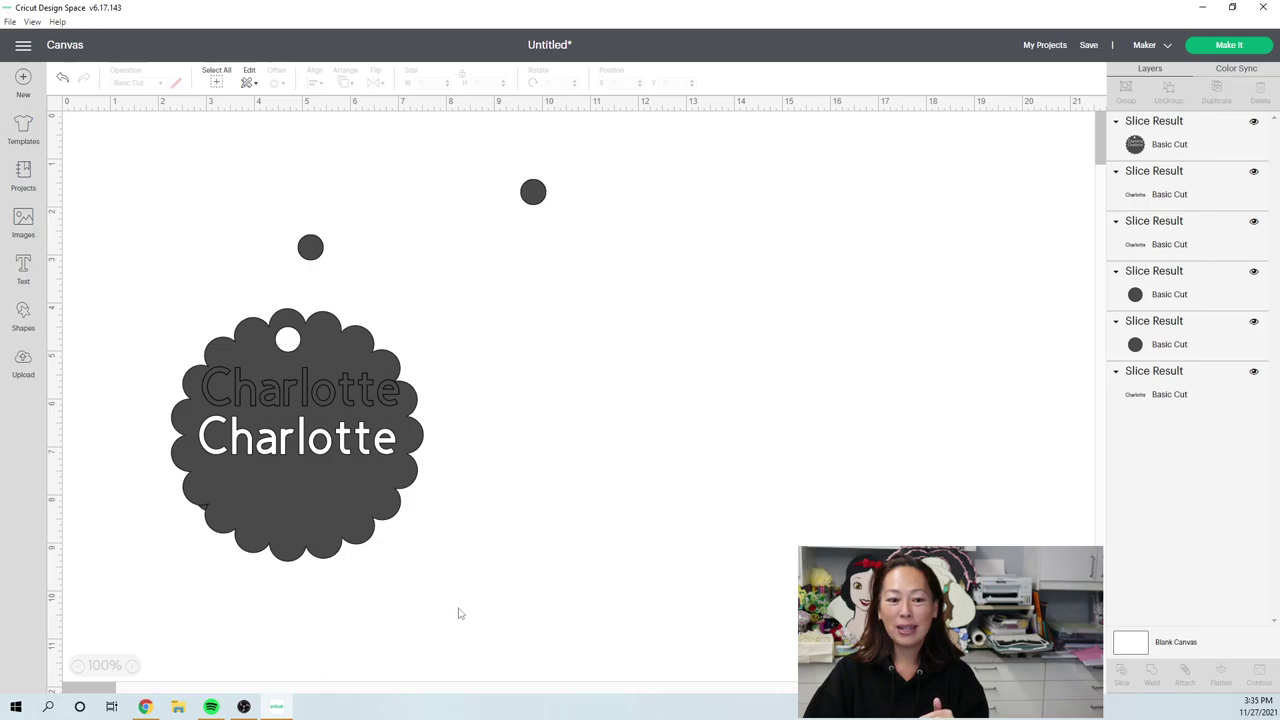
Slice the lower Charlotte out of the tag and move the tag away from the leftover pieces
drag(466, 605, 231, 469)
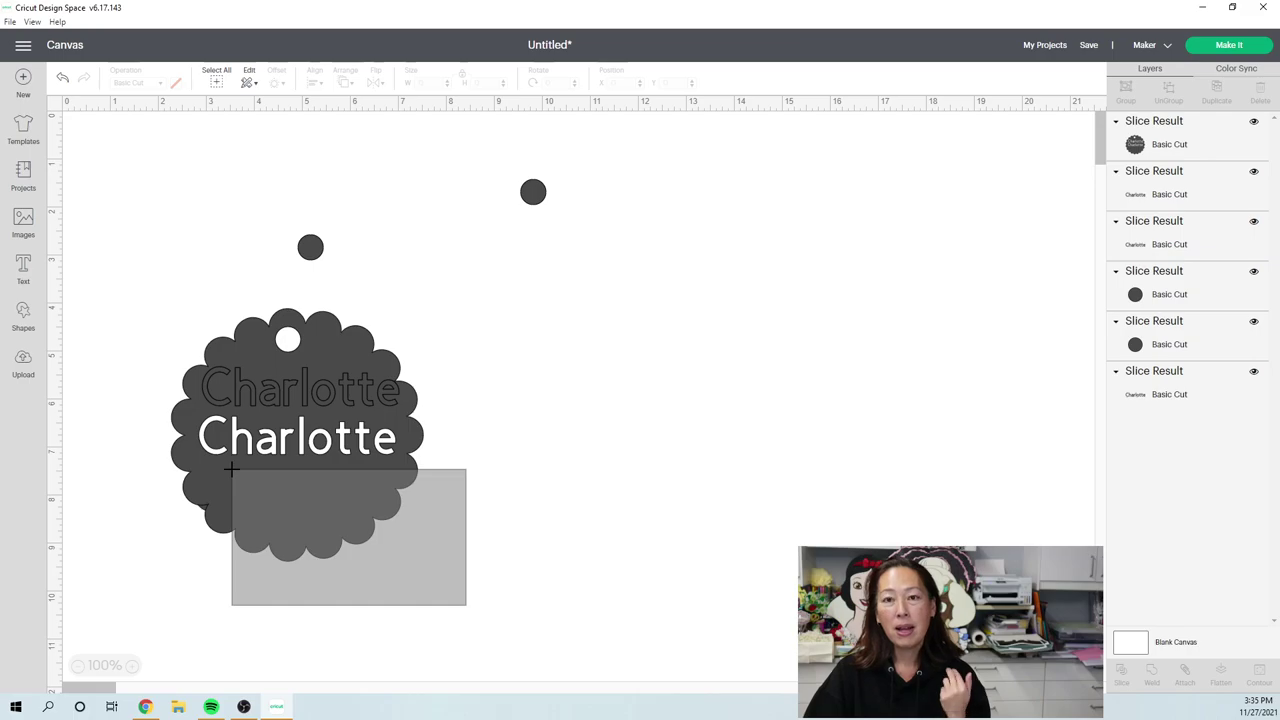
drag(231, 469, 231, 475)
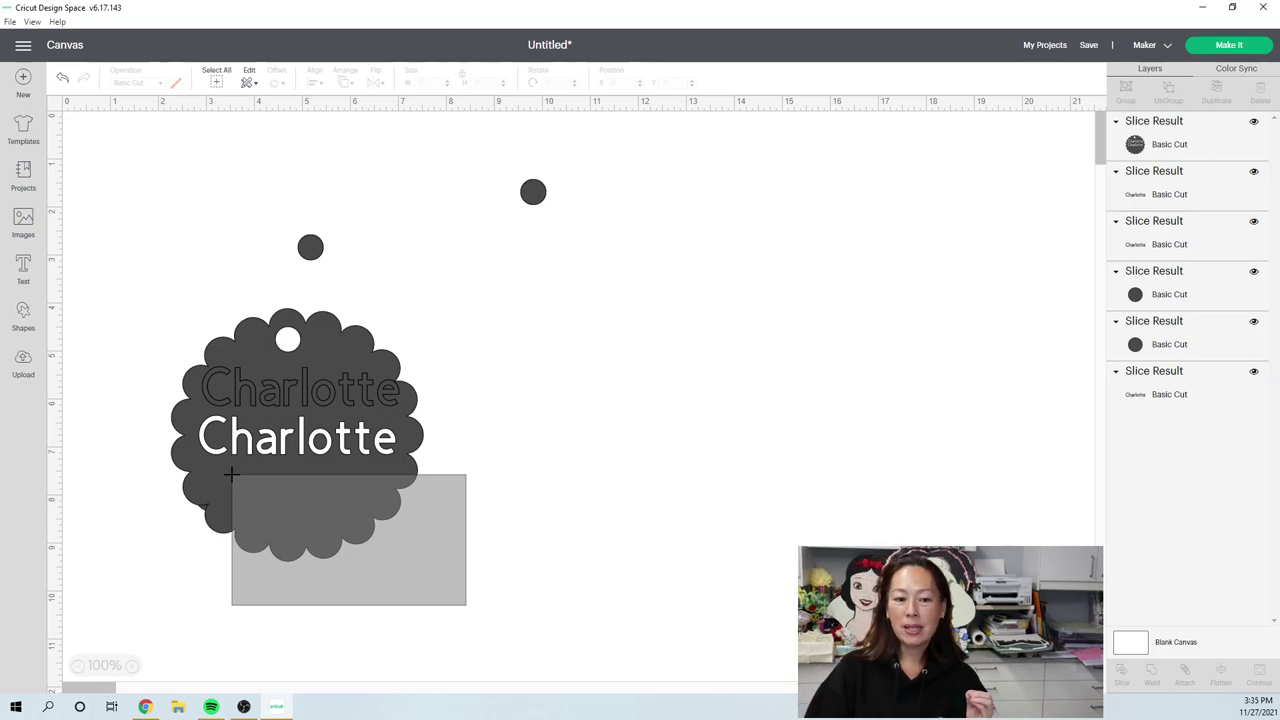
drag(231, 475, 188, 474)
click(629, 497)
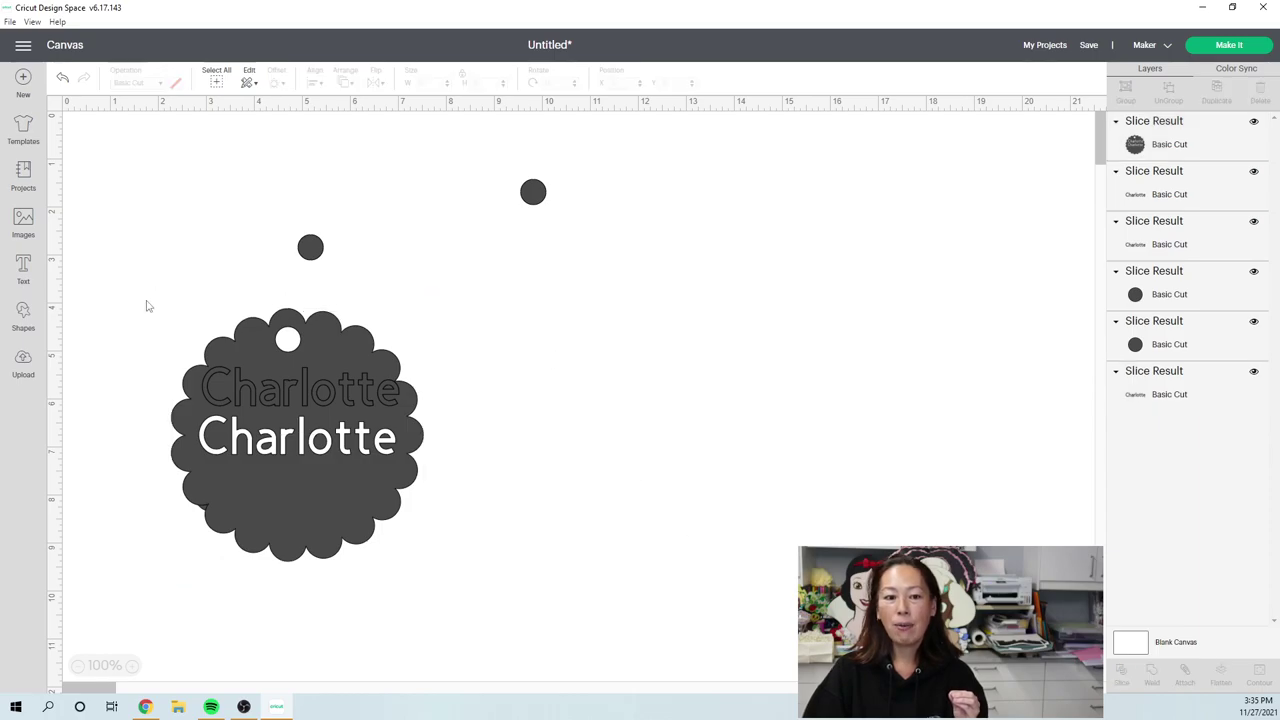
drag(109, 318, 541, 604)
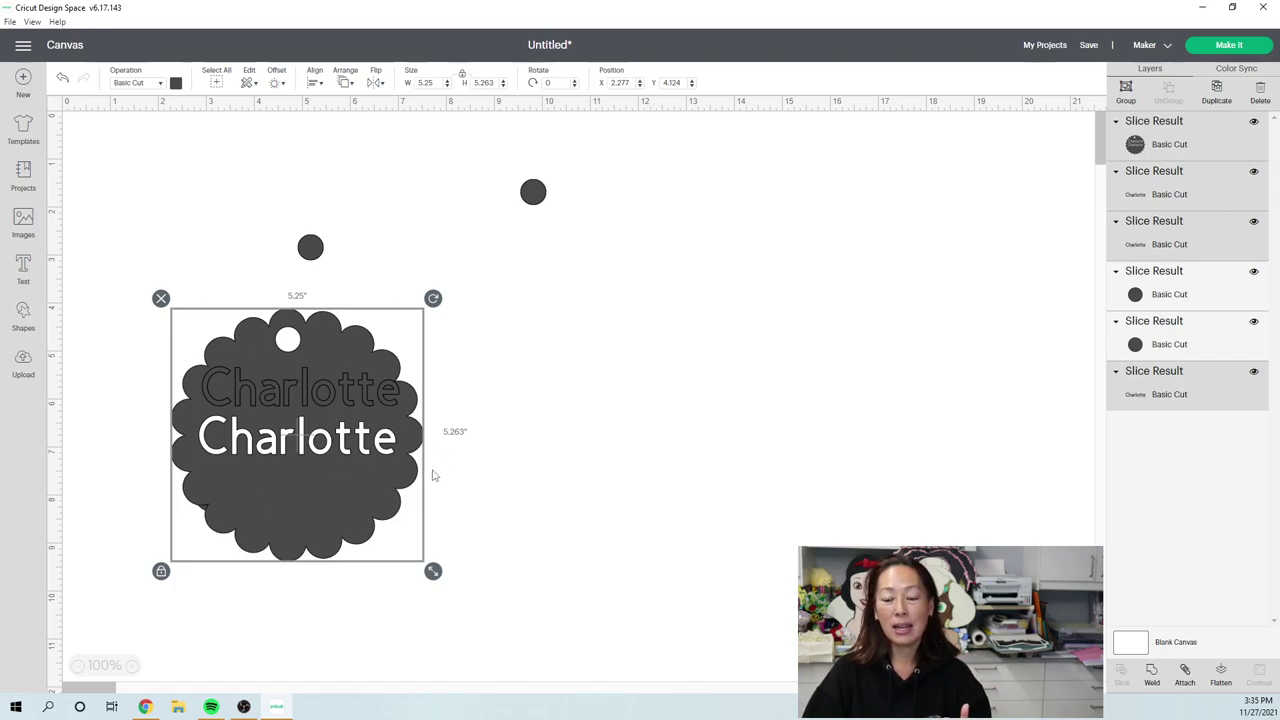
click(751, 498)
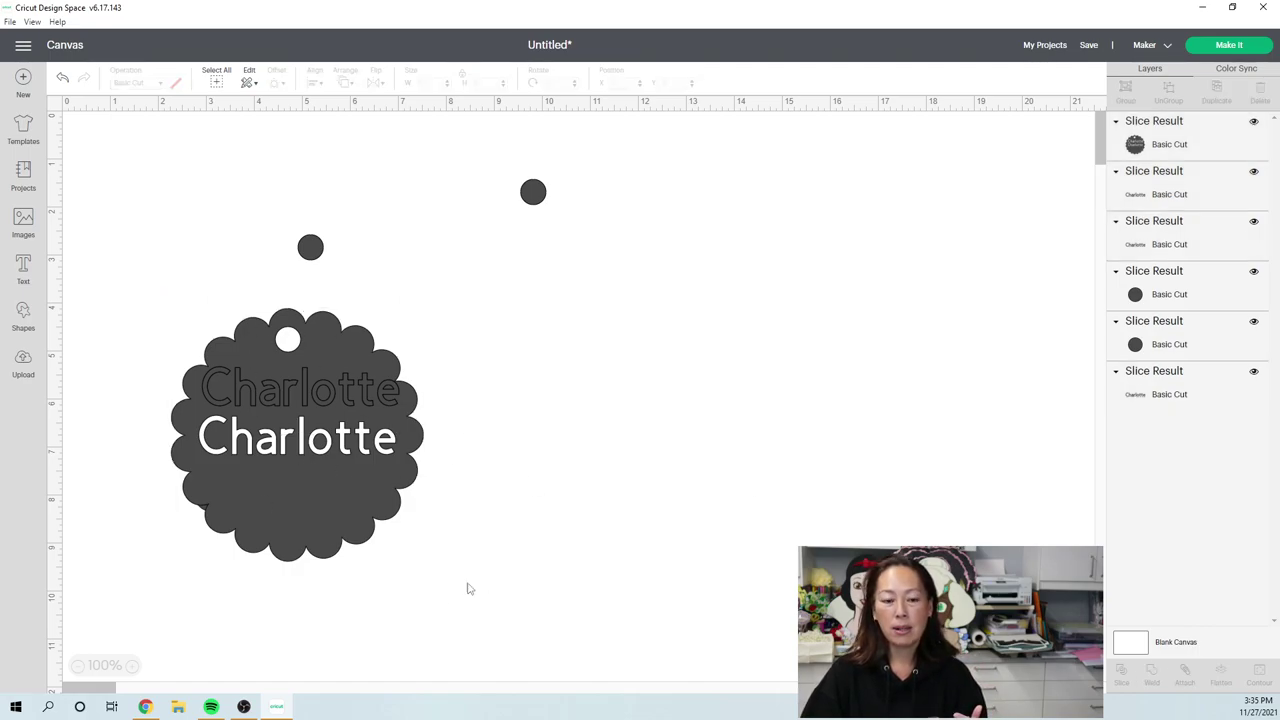
drag(420, 602, 283, 491)
click(378, 355)
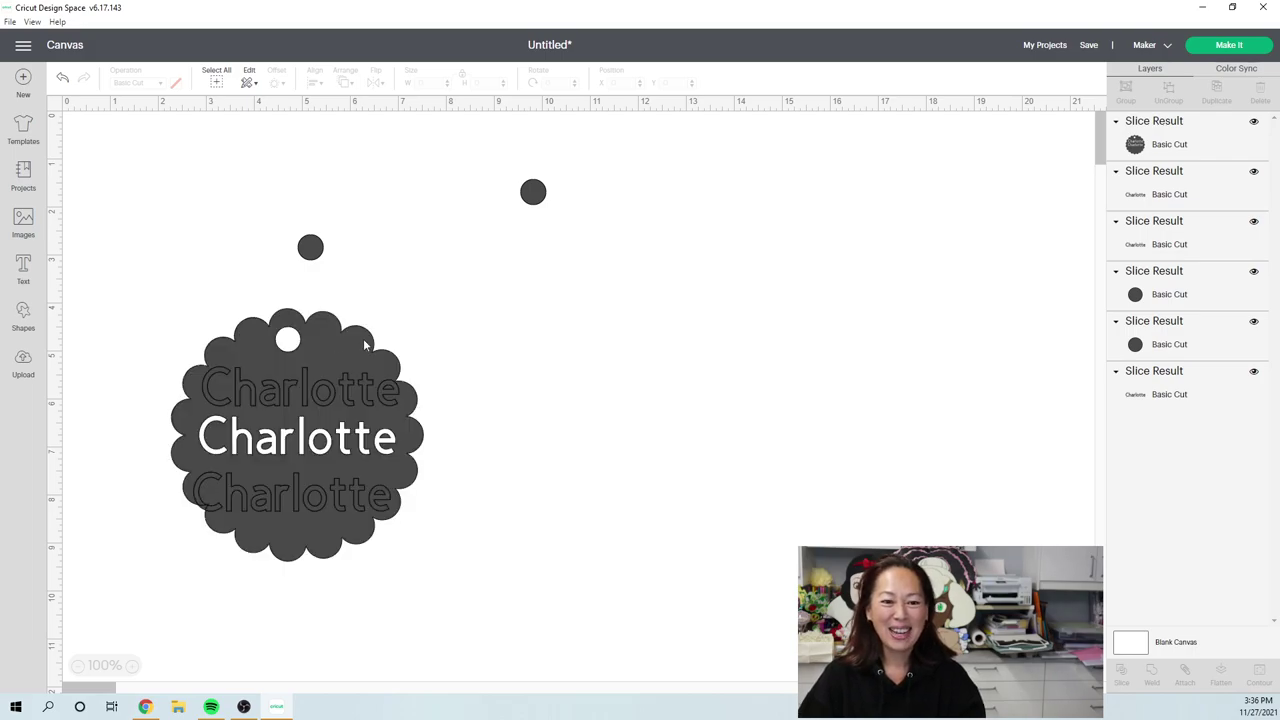
drag(374, 344, 715, 336)
drag(700, 438, 659, 428)
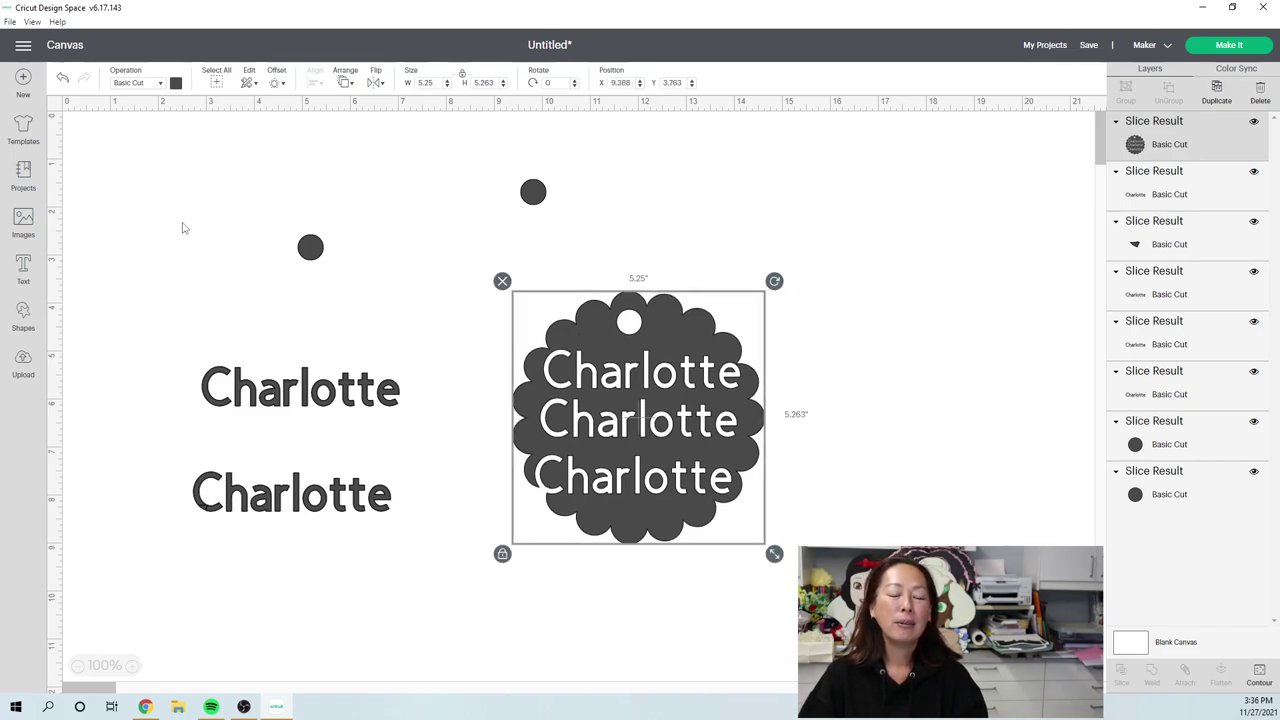
Add a Charlotte text in the Haniberryku font and enlarge it to about 8.108 by 2.468 inches
click(23, 277)
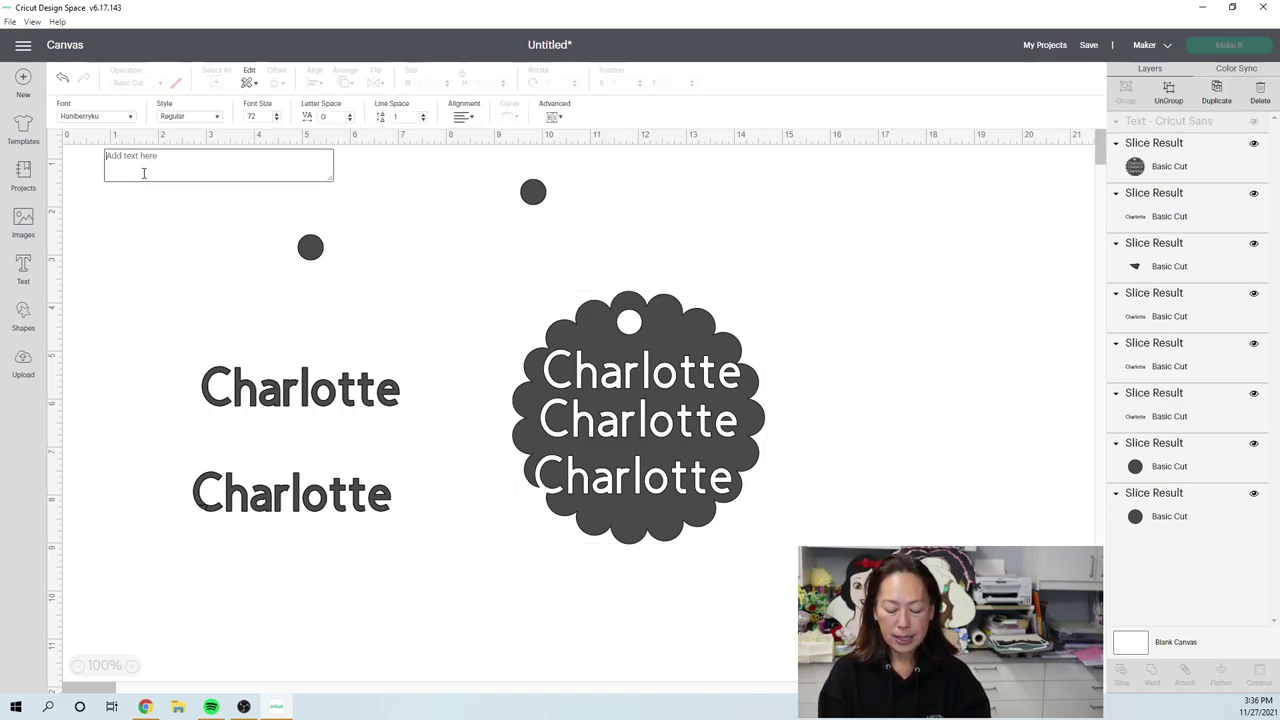
text(Charlotte)
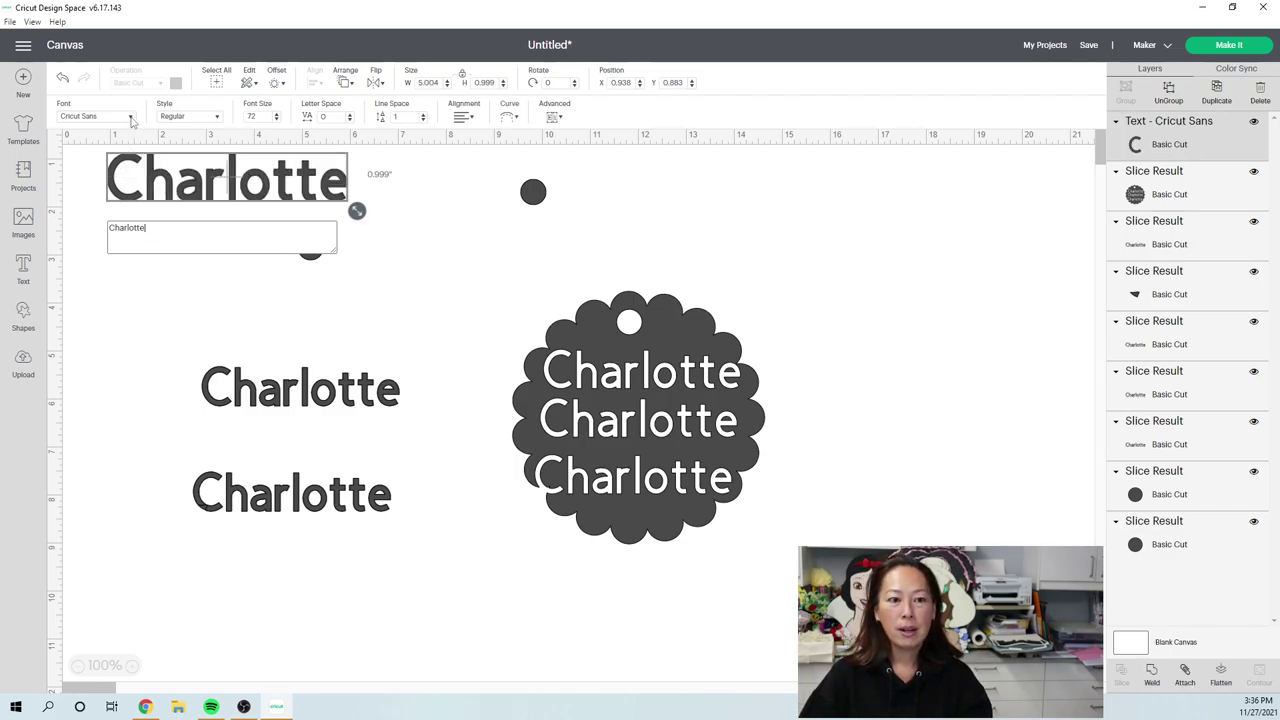
click(130, 117)
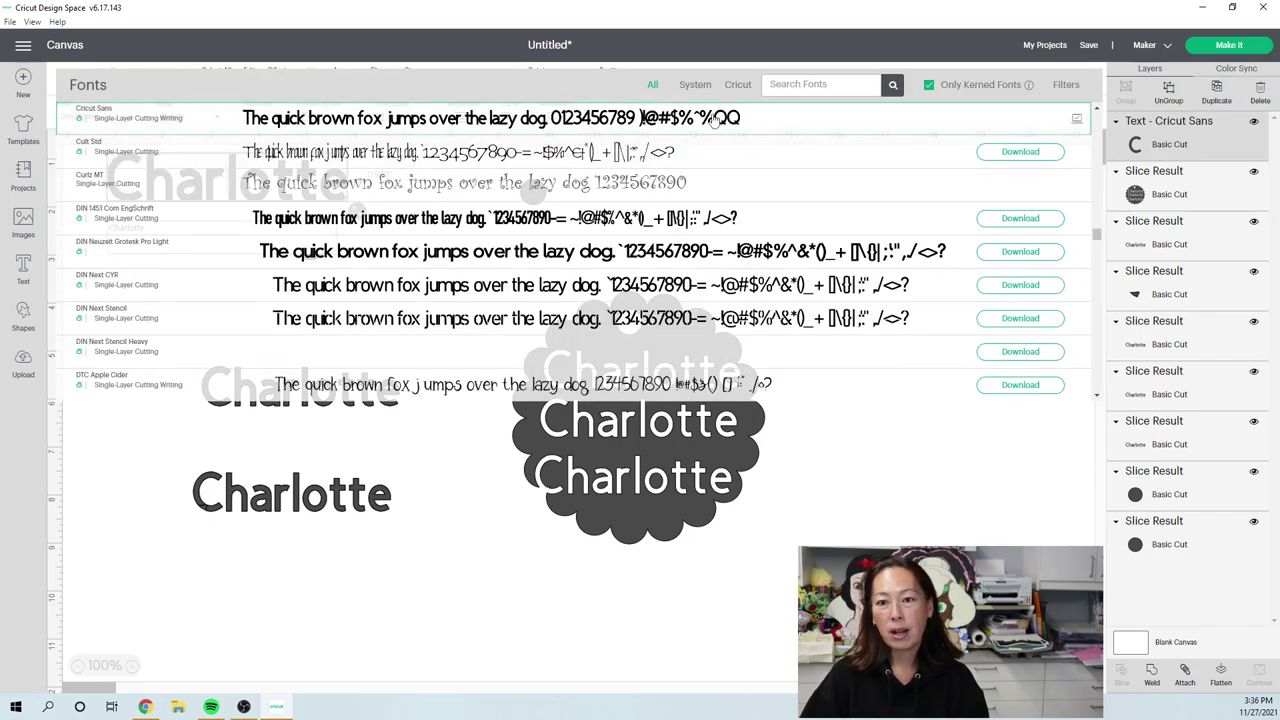
click(787, 84)
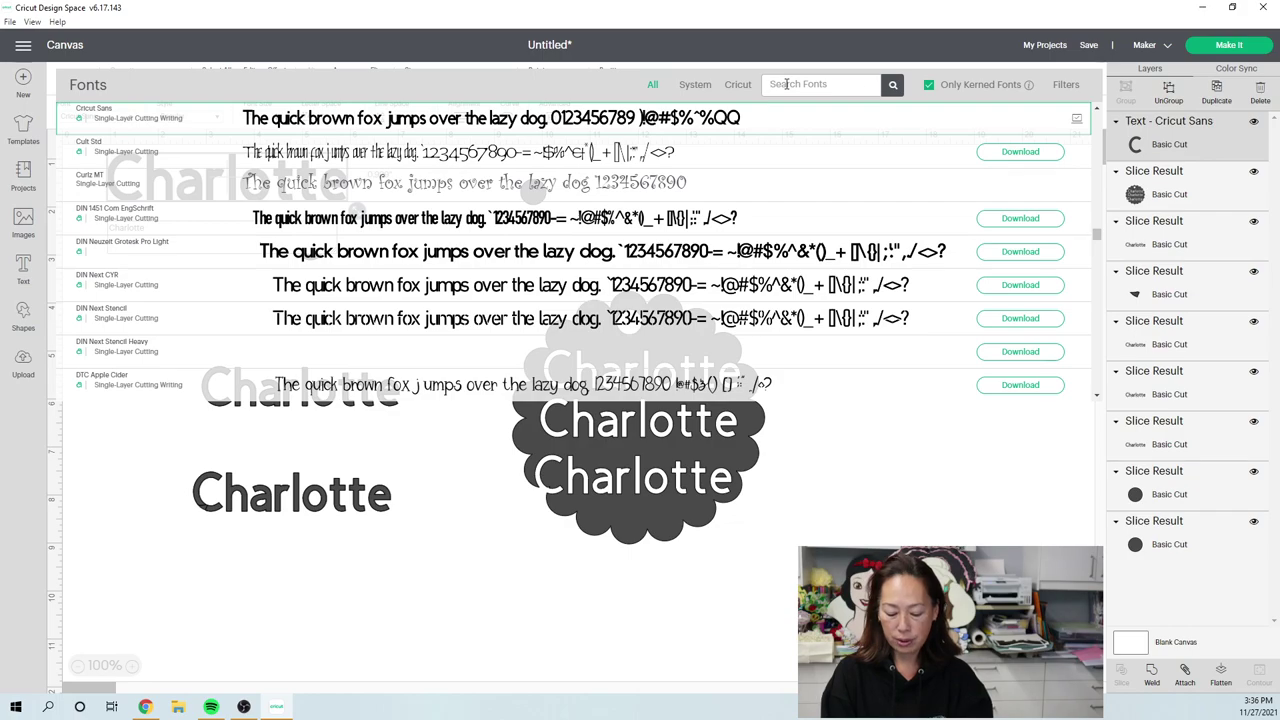
text(har)
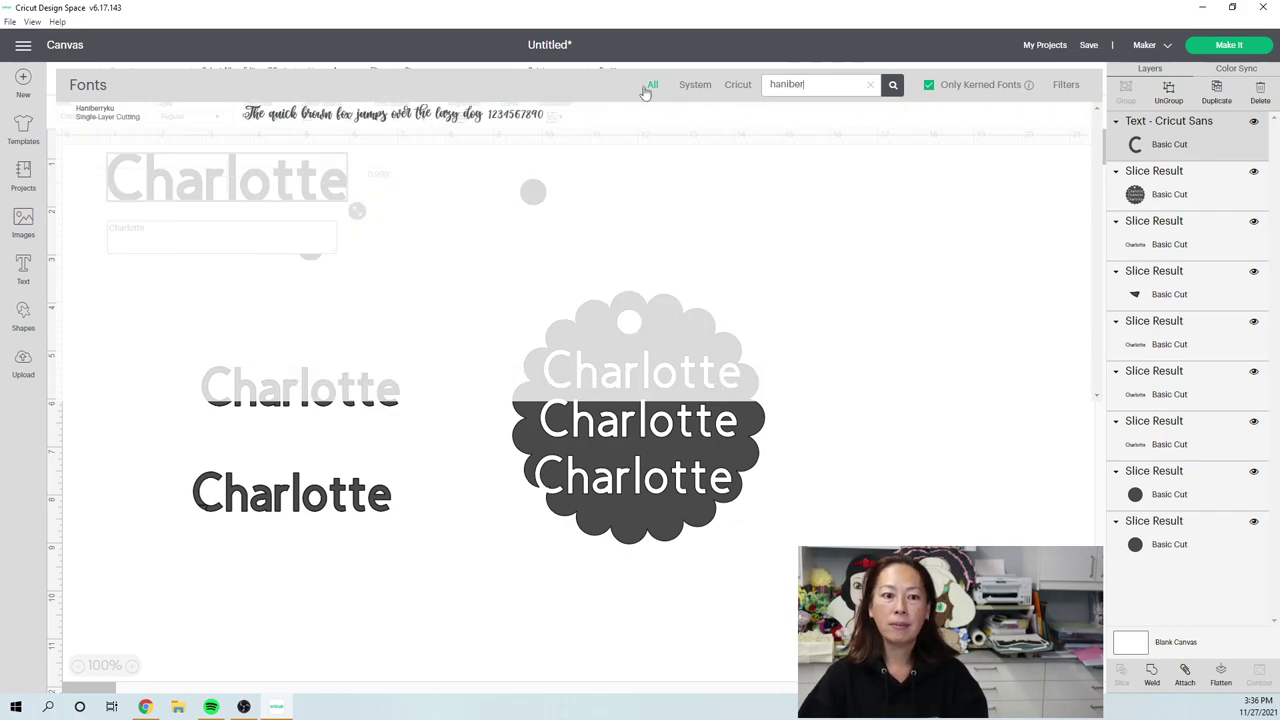
click(422, 118)
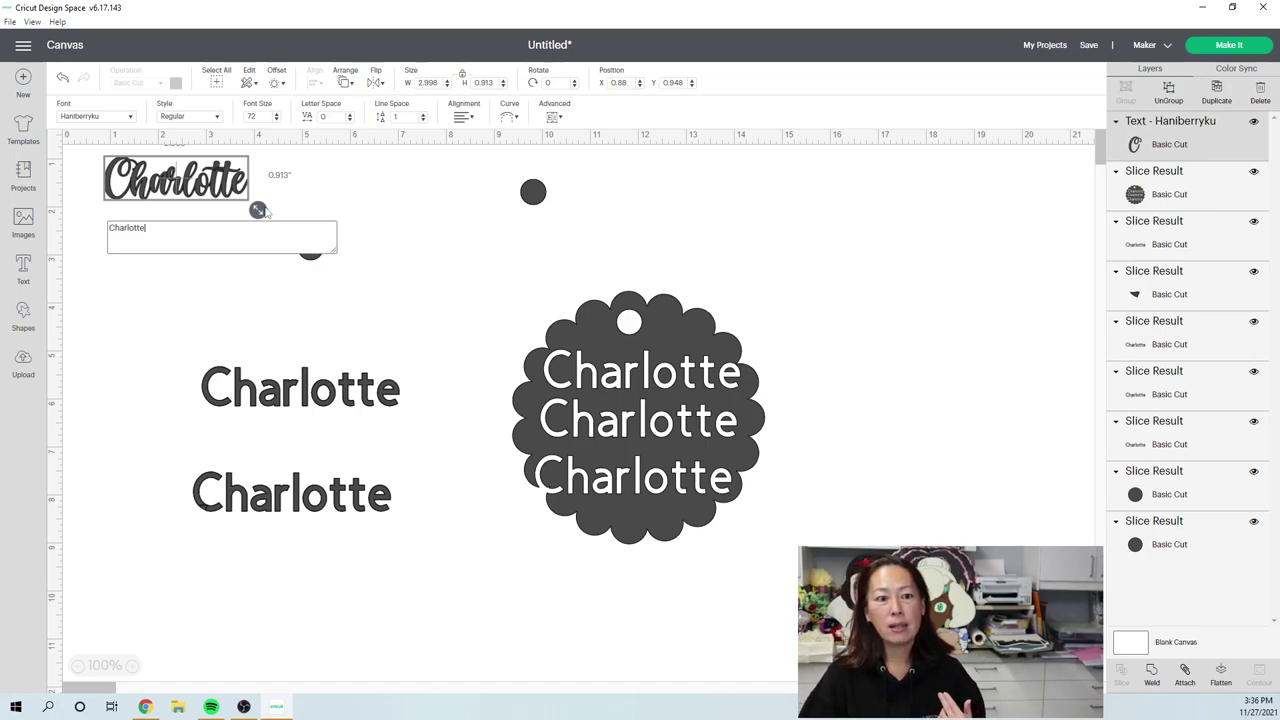
drag(258, 209, 291, 373)
Delete the two small circles and move the script Charlotte up off the smaller name
click(310, 248)
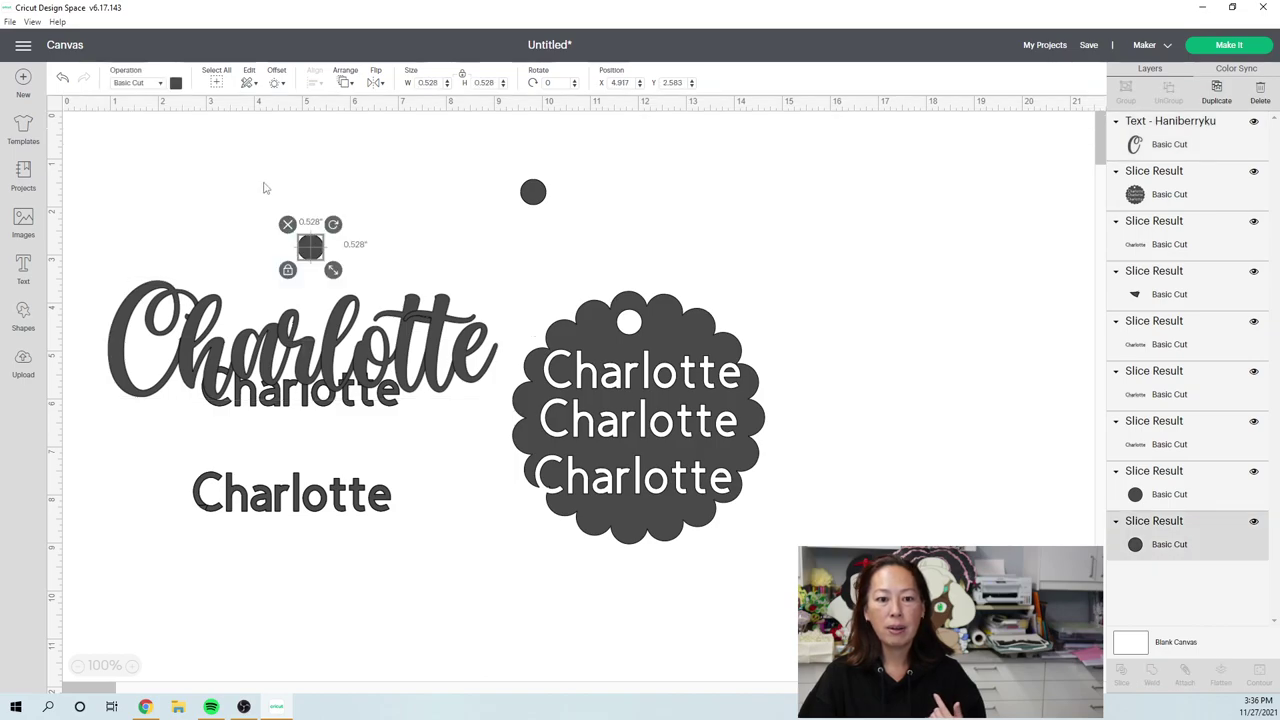
drag(238, 148, 602, 244)
key(Delete)
drag(405, 205, 405, 240)
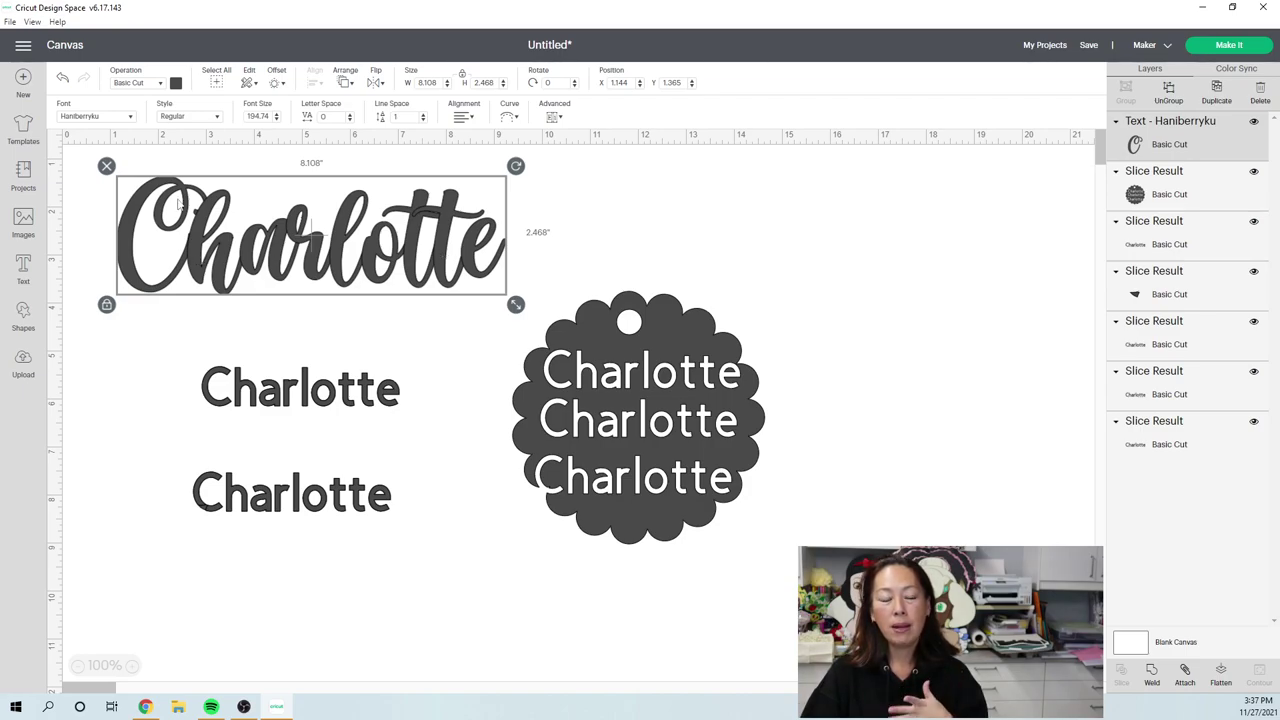
Colour the script Charlotte lavender
click(175, 84)
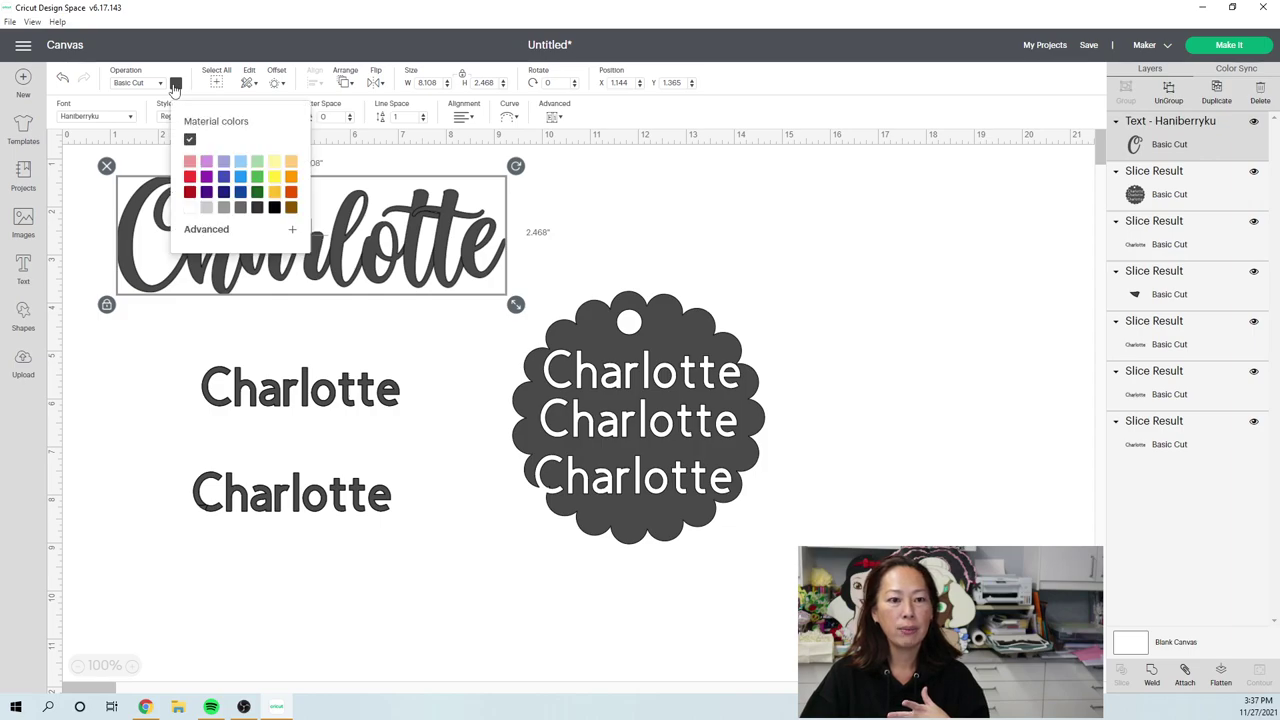
click(206, 161)
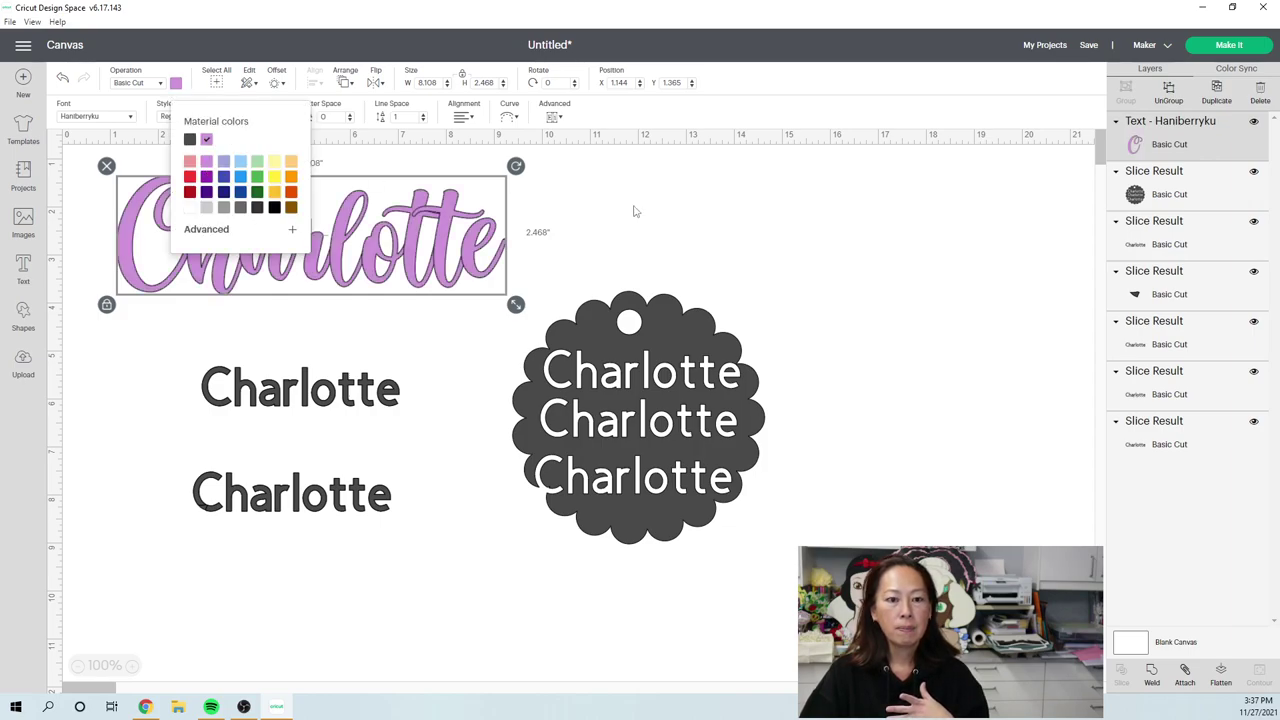
click(633, 211)
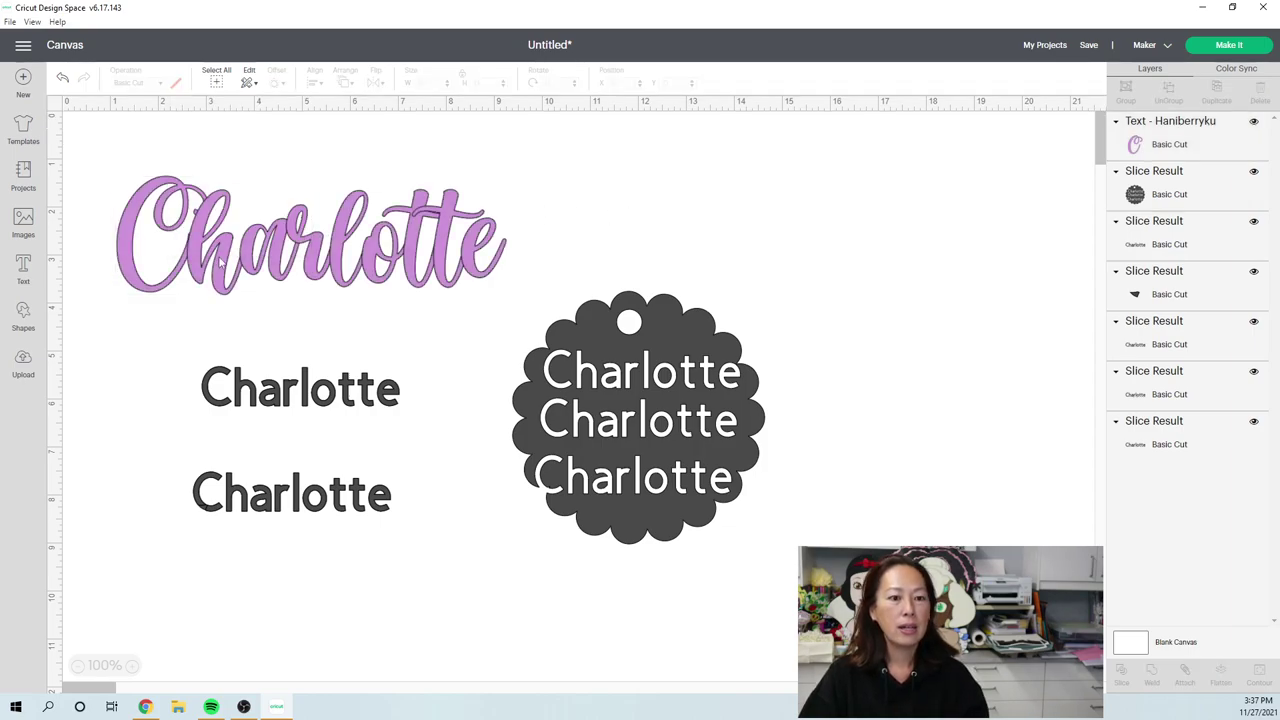
click(137, 266)
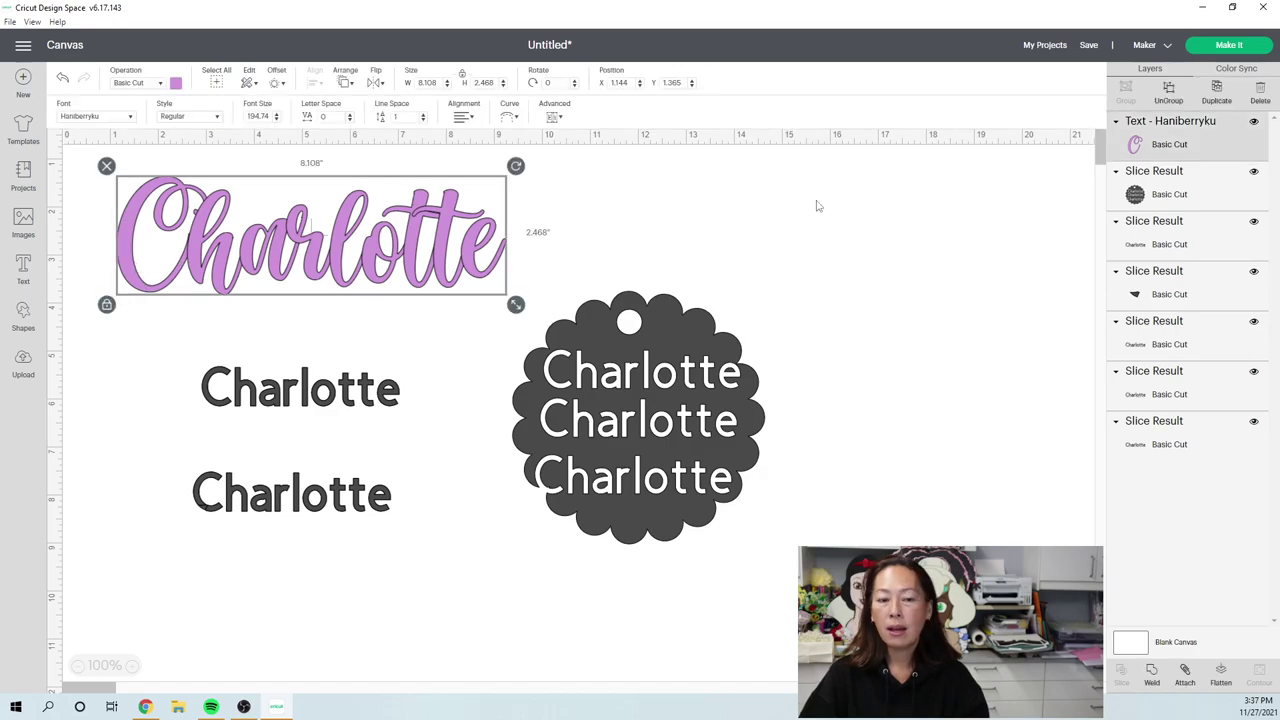
Ungroup the script Charlotte, bring the C to the front, and nudge the h into place
click(1168, 92)
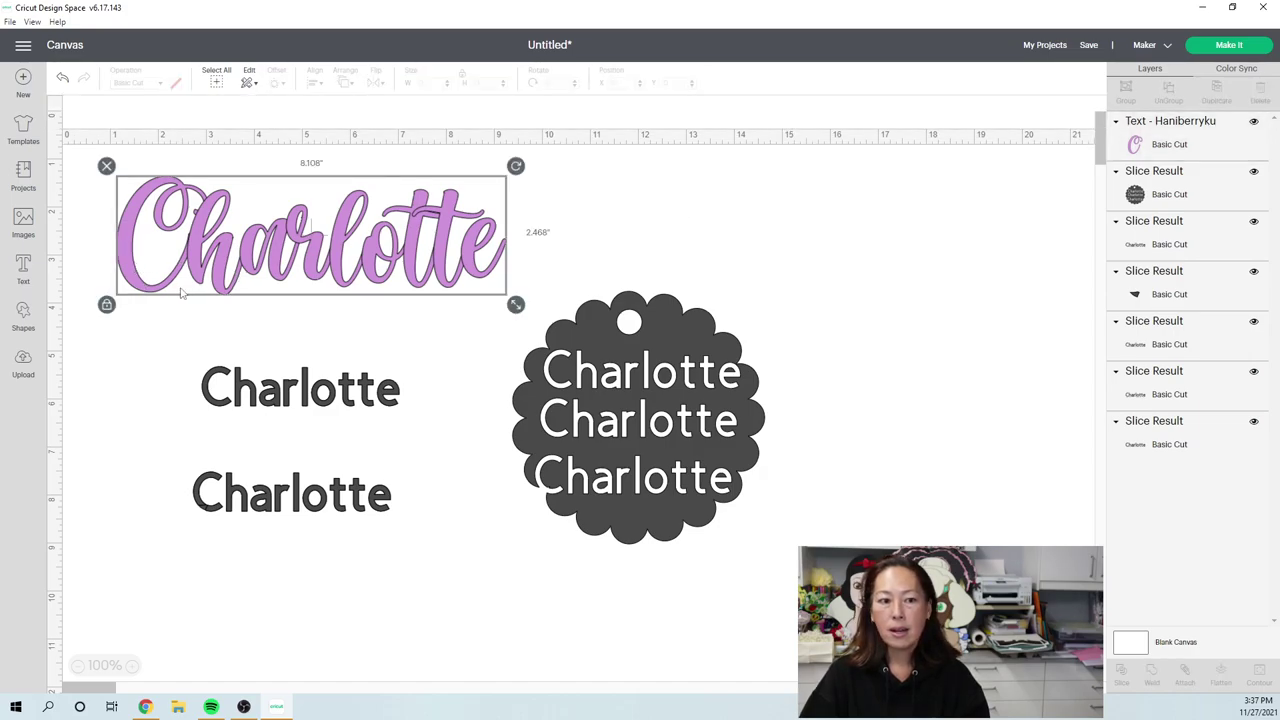
click(140, 233)
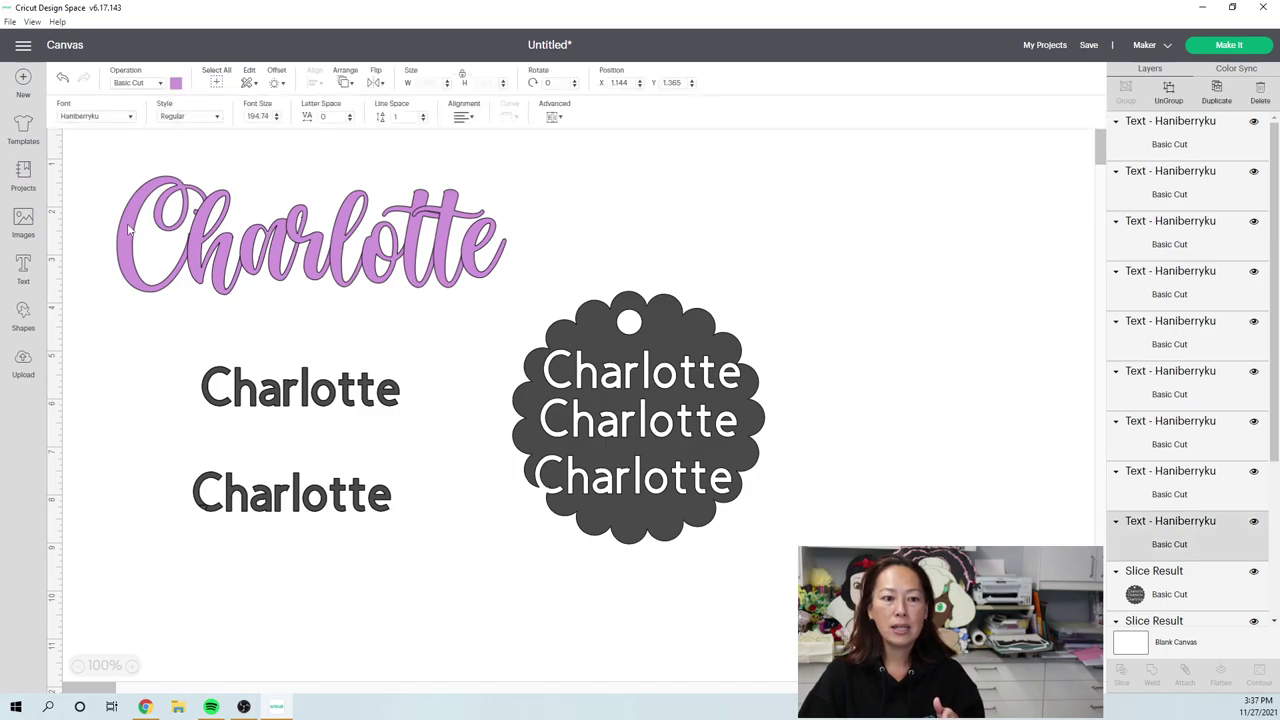
click(345, 83)
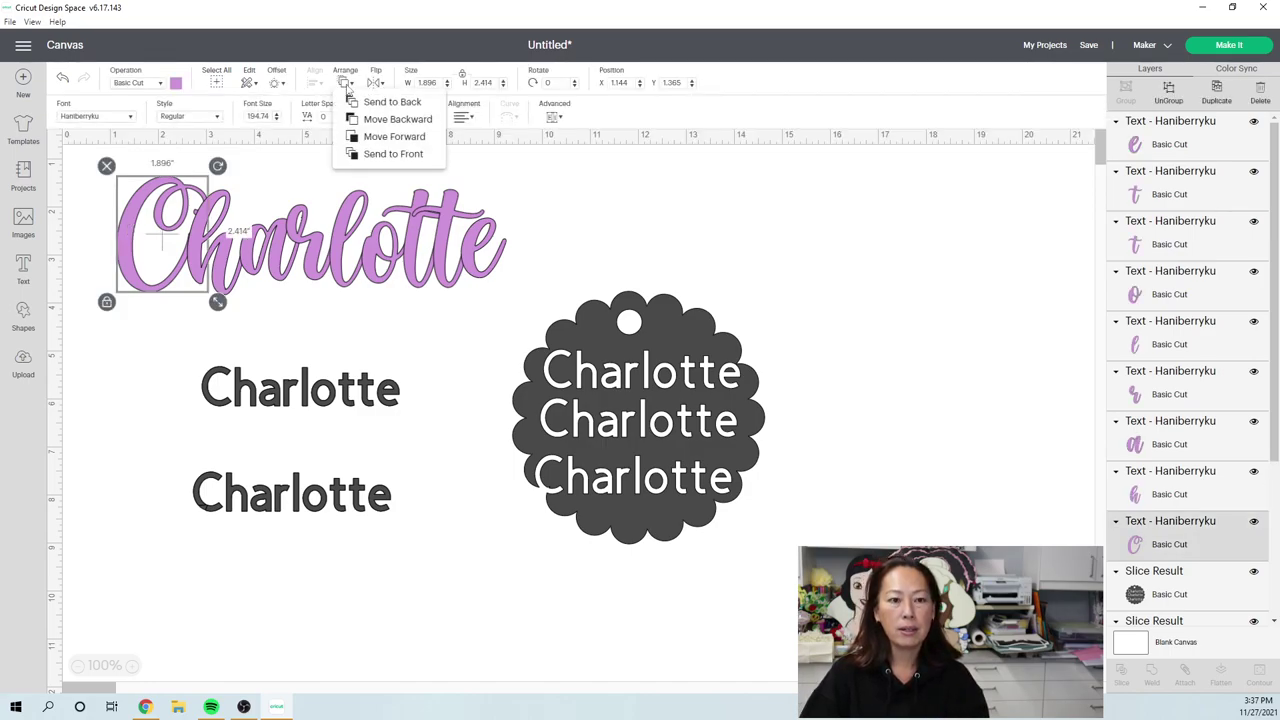
click(362, 155)
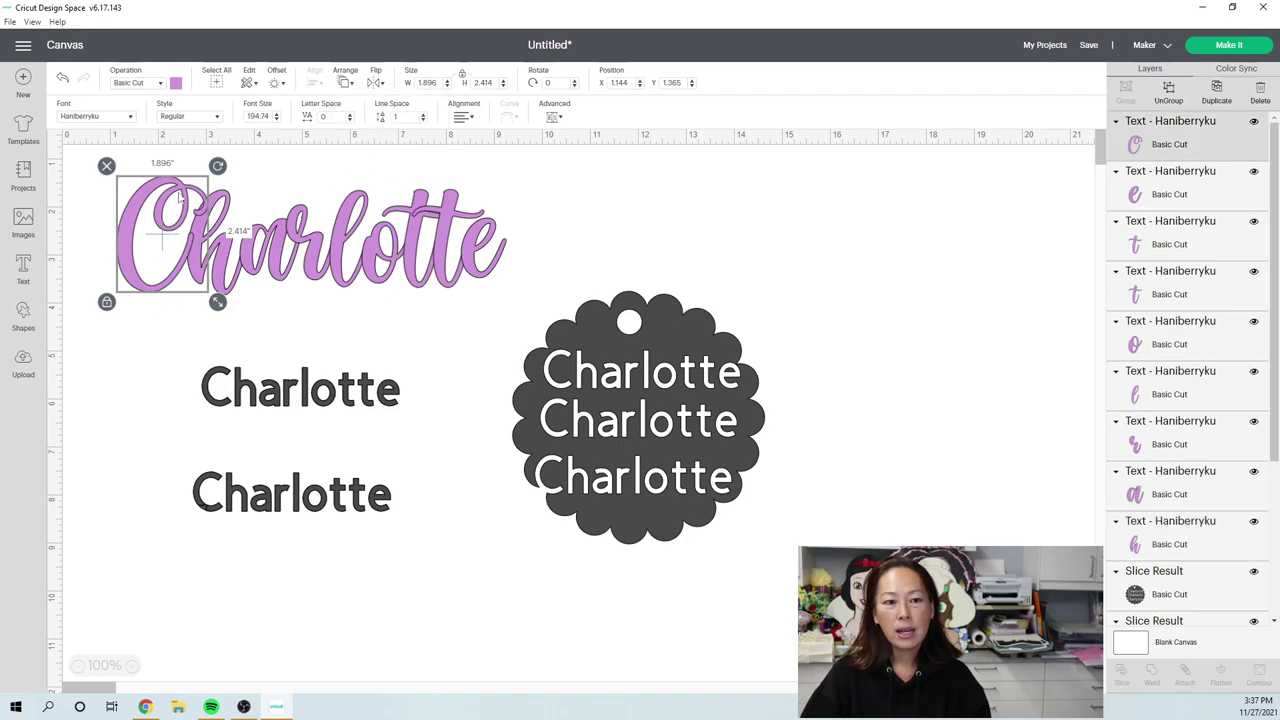
click(190, 220)
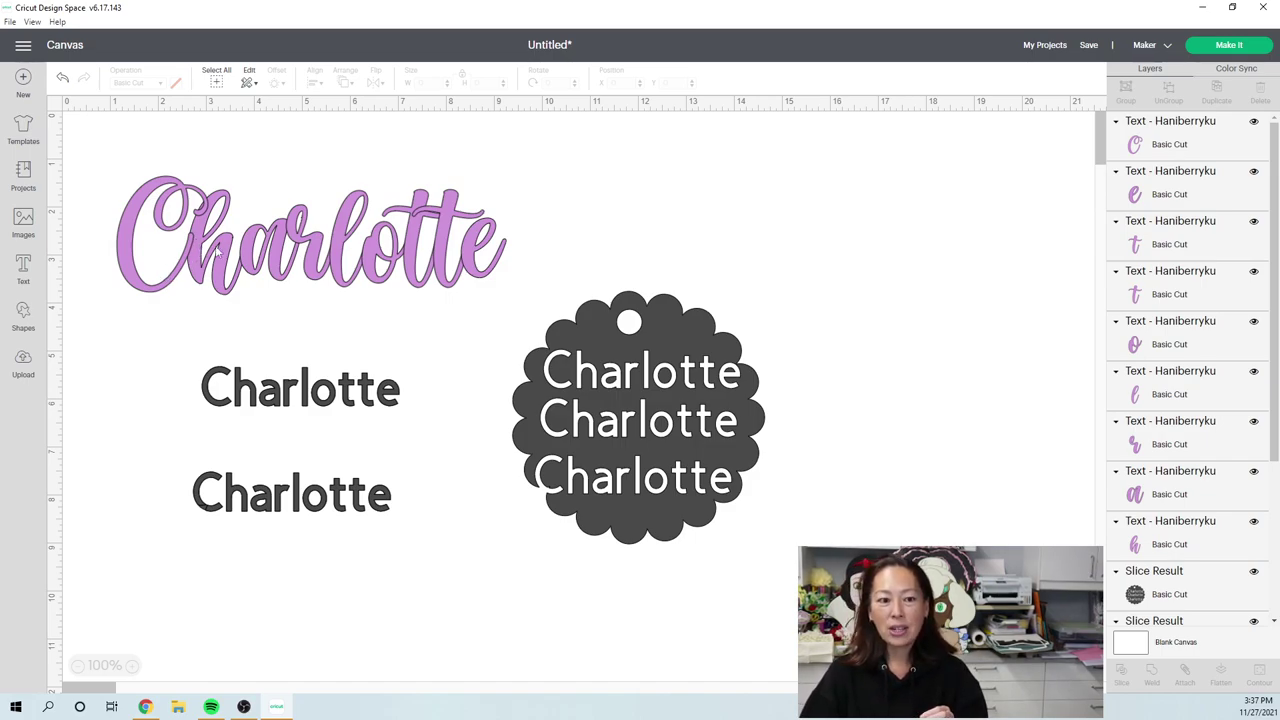
mouse_move(215, 252)
mouse_down()
mouse_move(222, 268)
mouse_move(222, 249)
mouse_up()
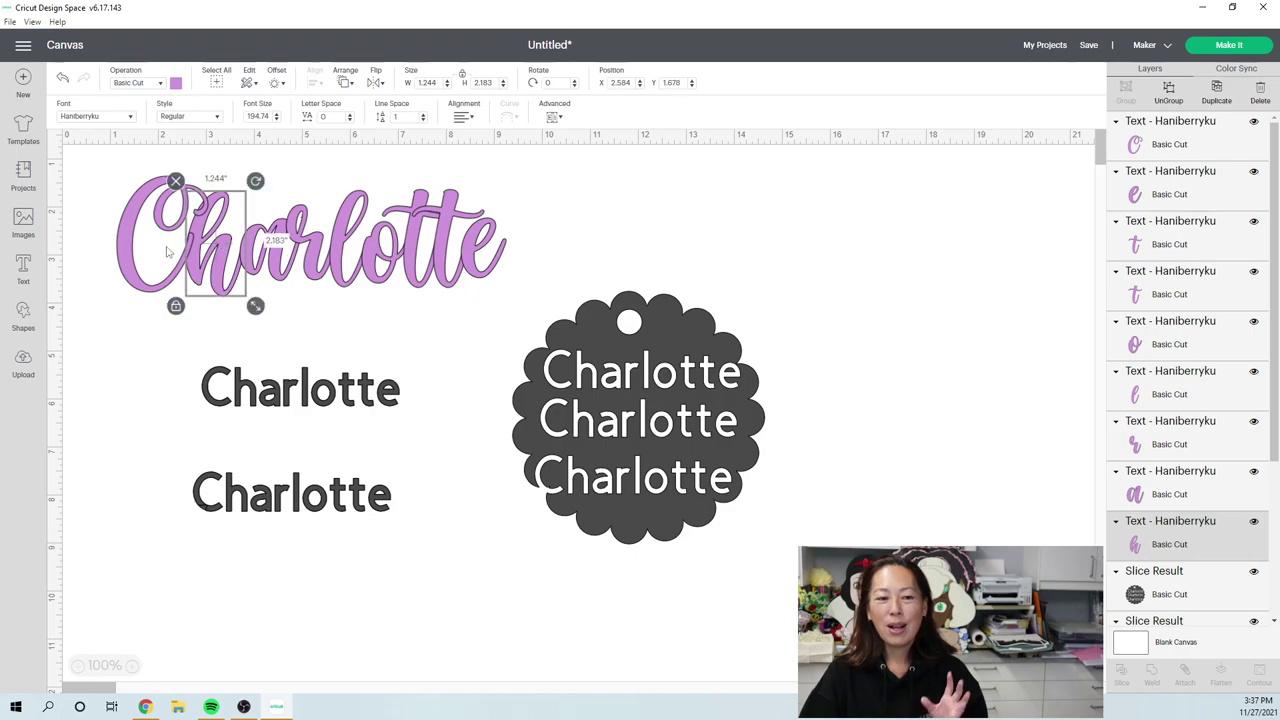
click(288, 176)
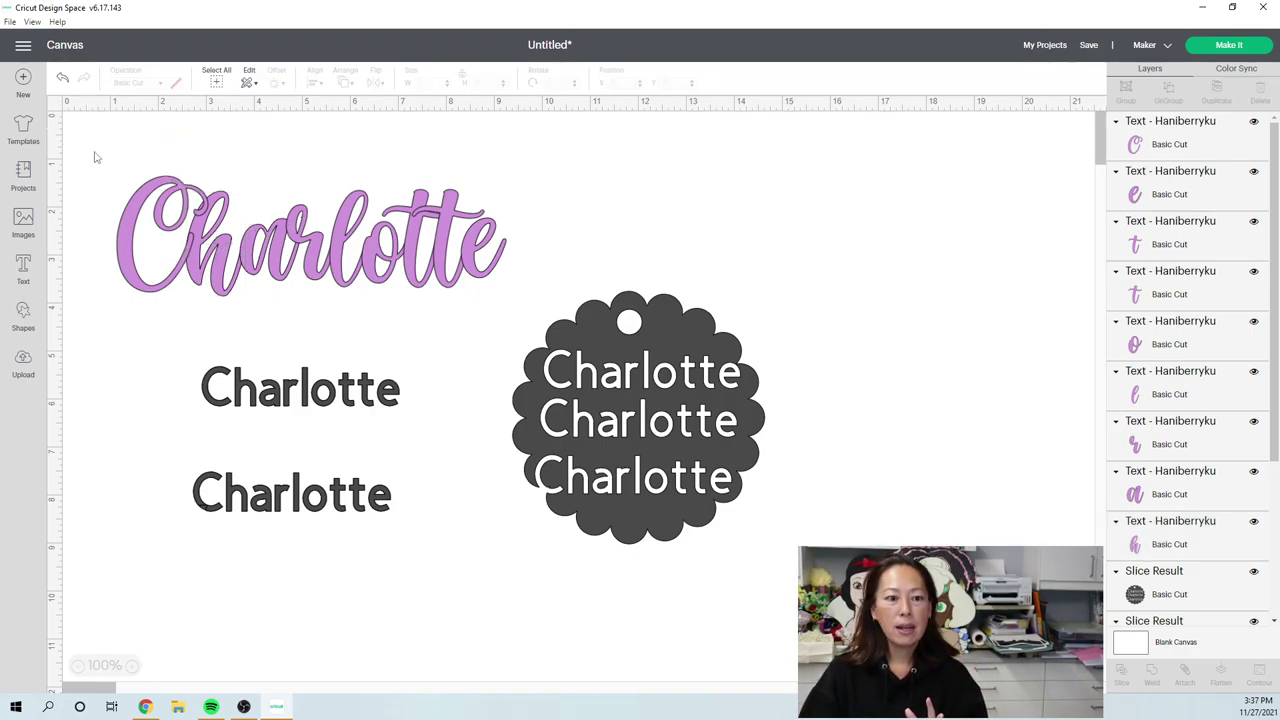
Weld all the script letters into one shape, undoing and redoing the weld once
drag(93, 151, 479, 281)
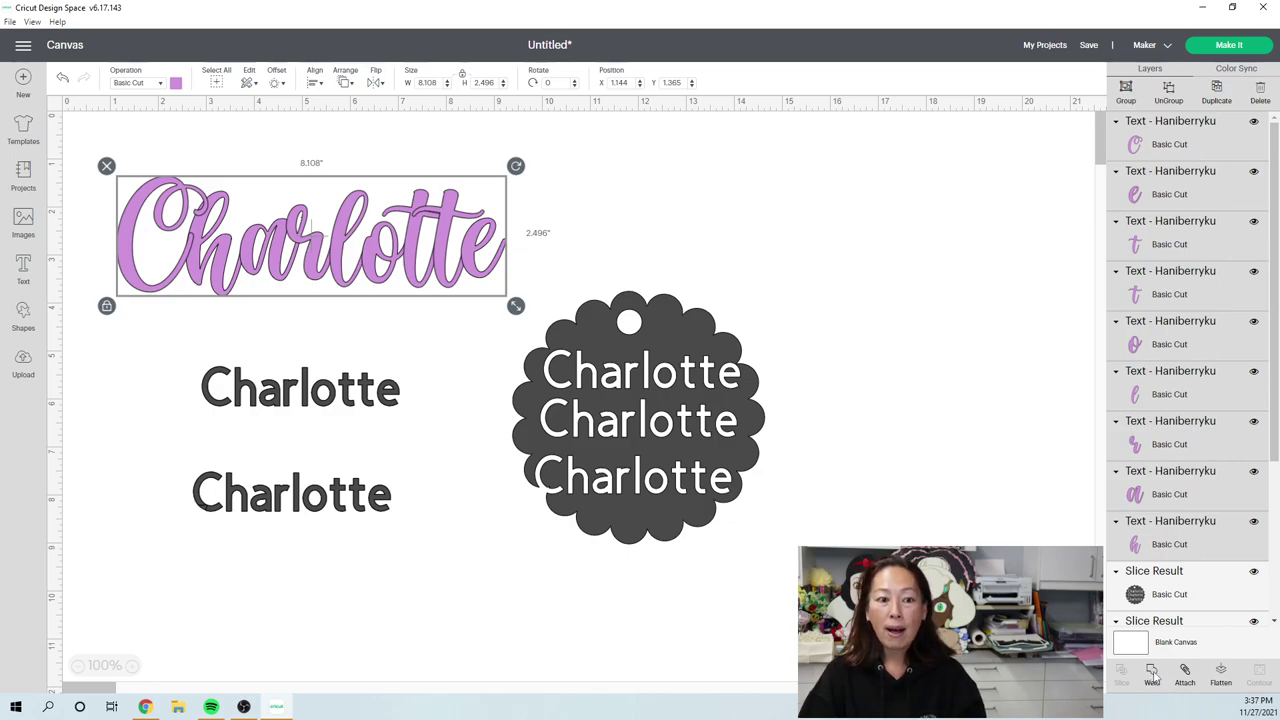
click(1153, 677)
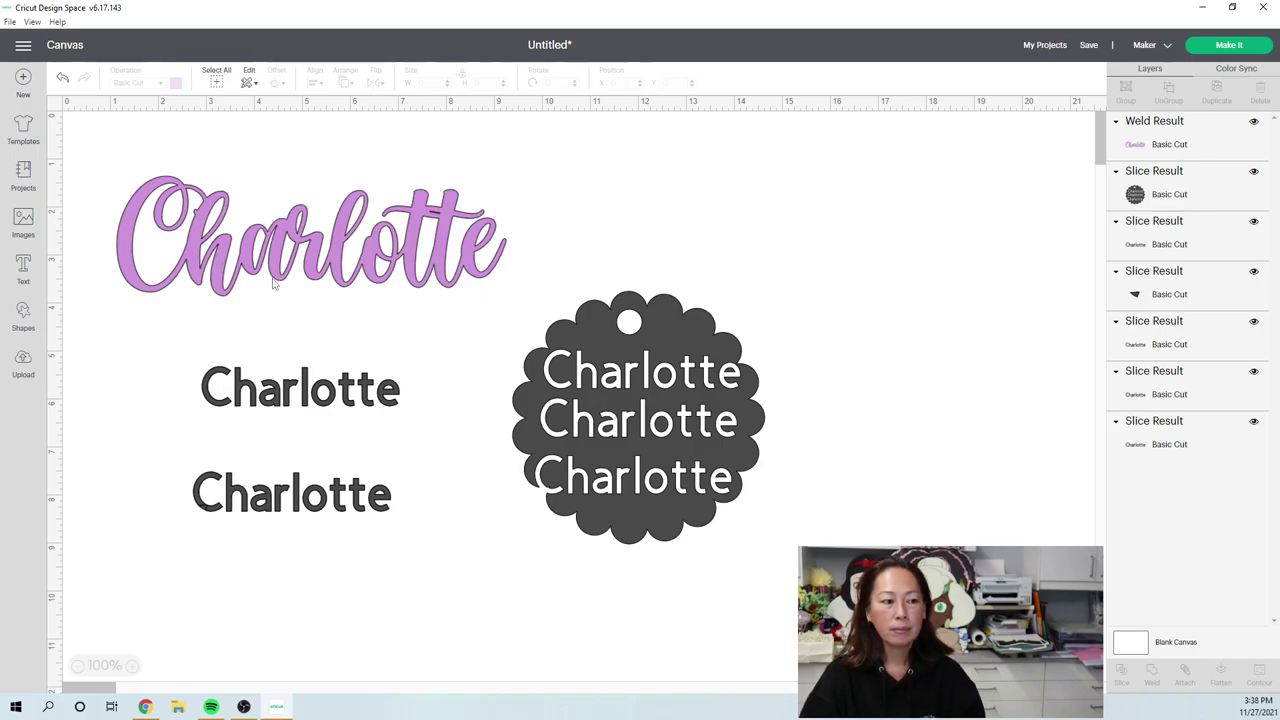
click(252, 232)
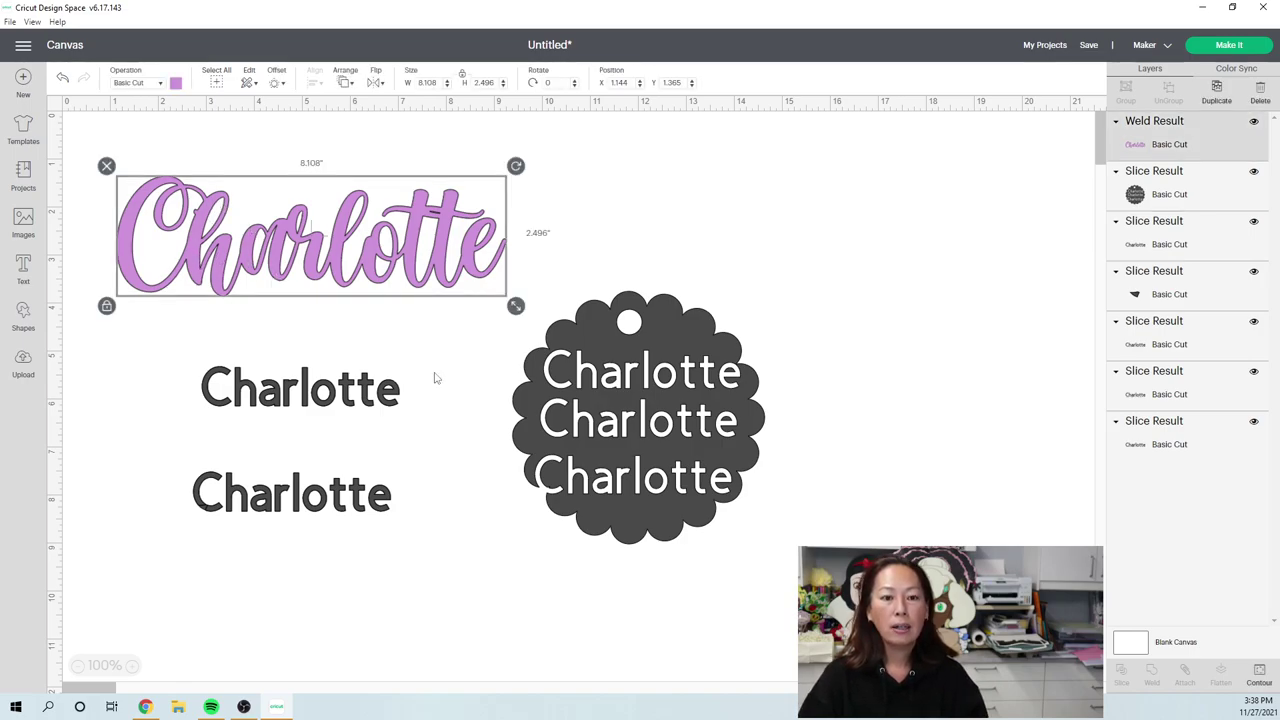
click(62, 80)
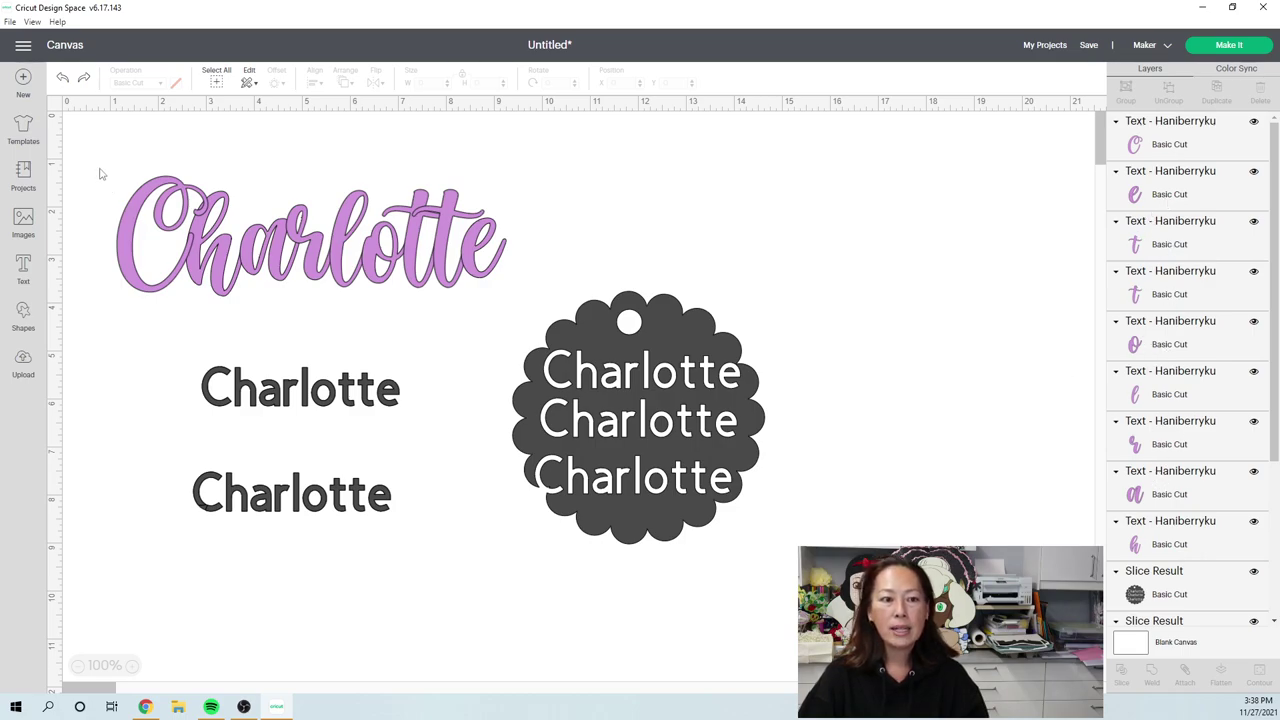
drag(99, 168, 491, 289)
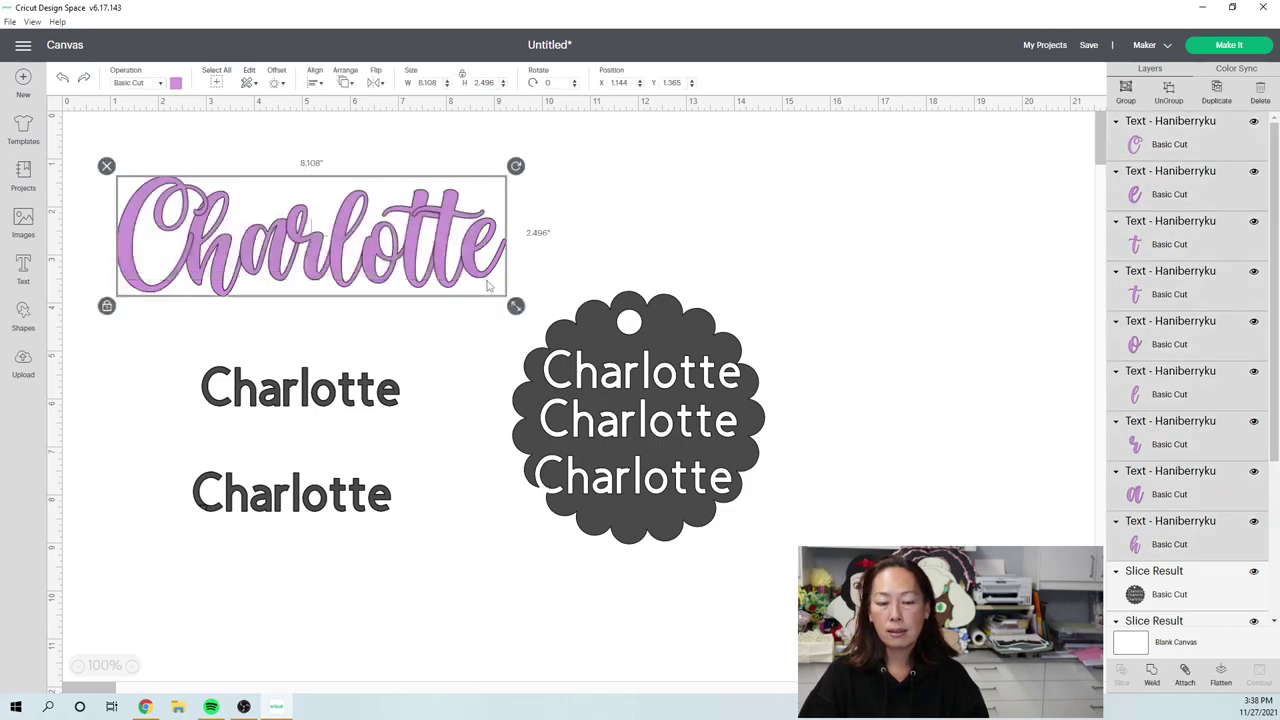
click(1148, 660)
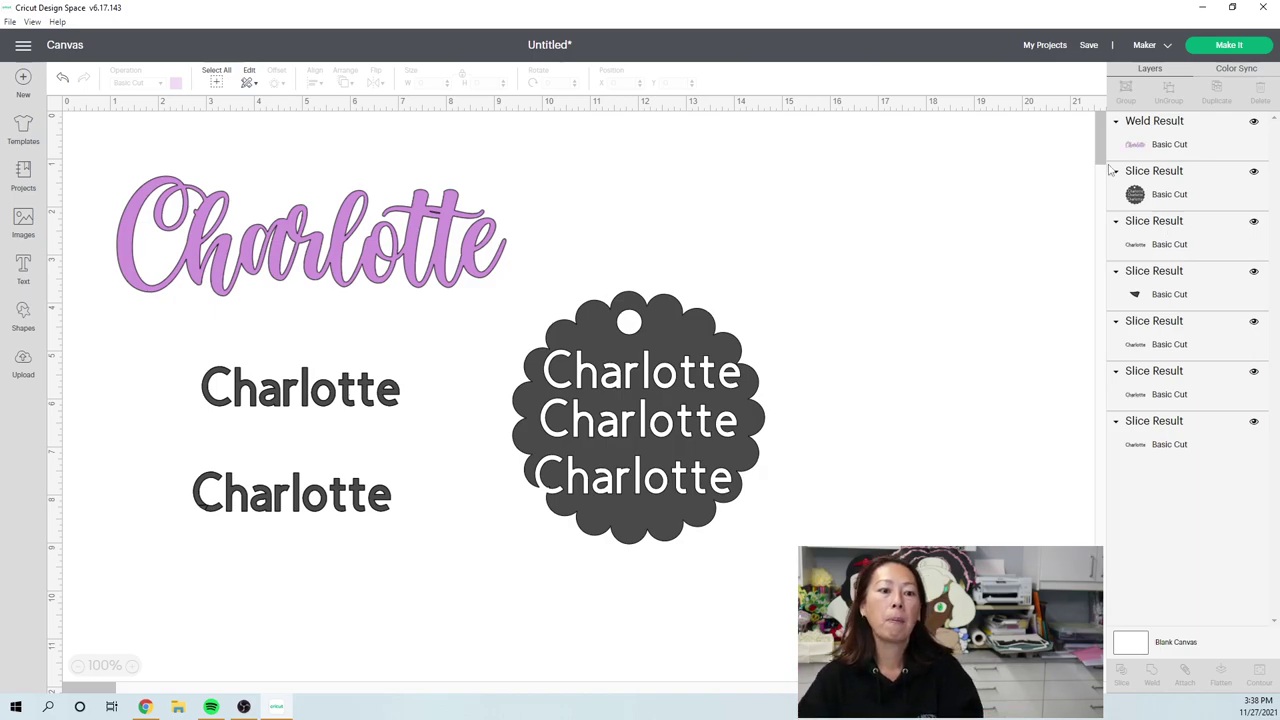
Hide the inner contour between the two t's of the welded Charlotte
click(252, 283)
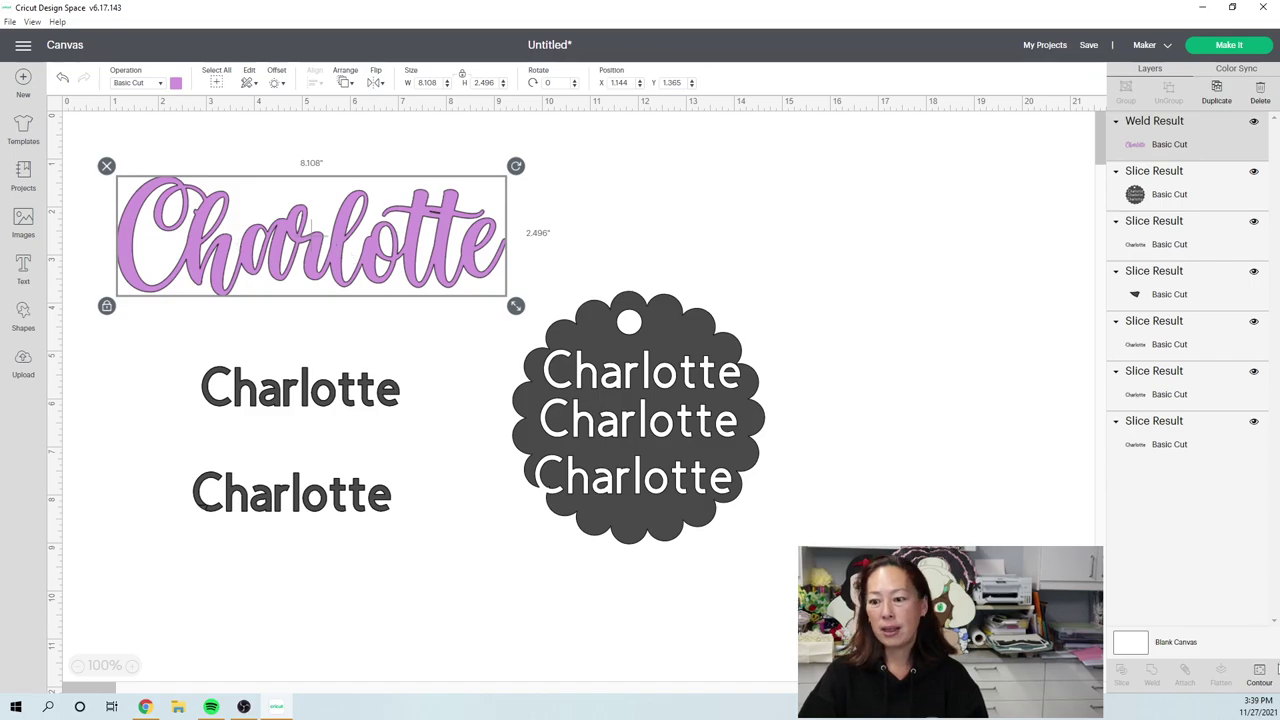
click(1259, 676)
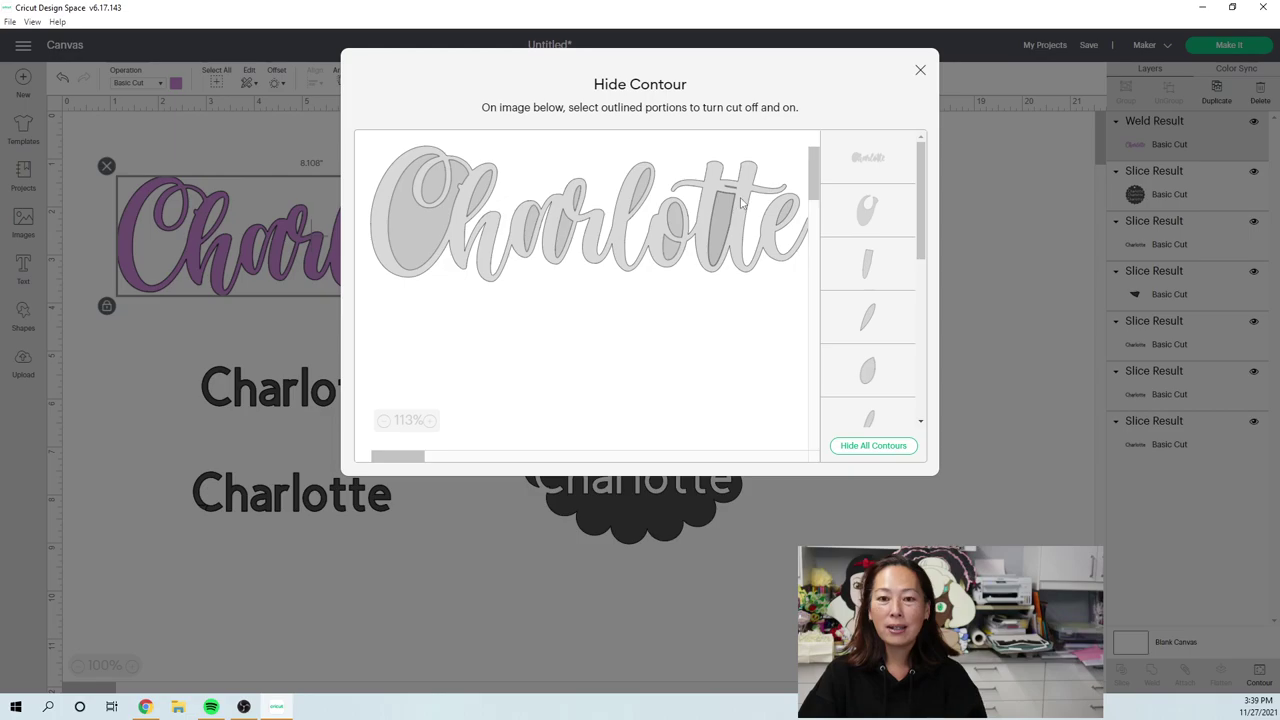
click(921, 72)
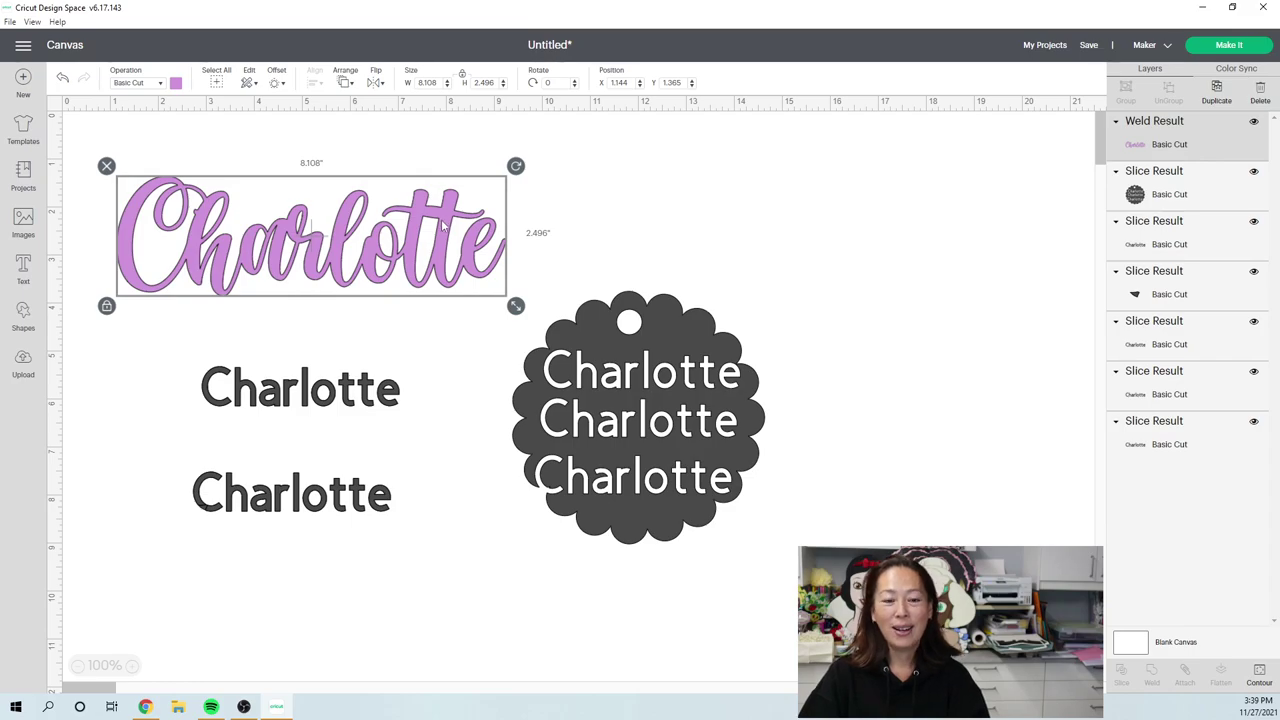
click(1257, 673)
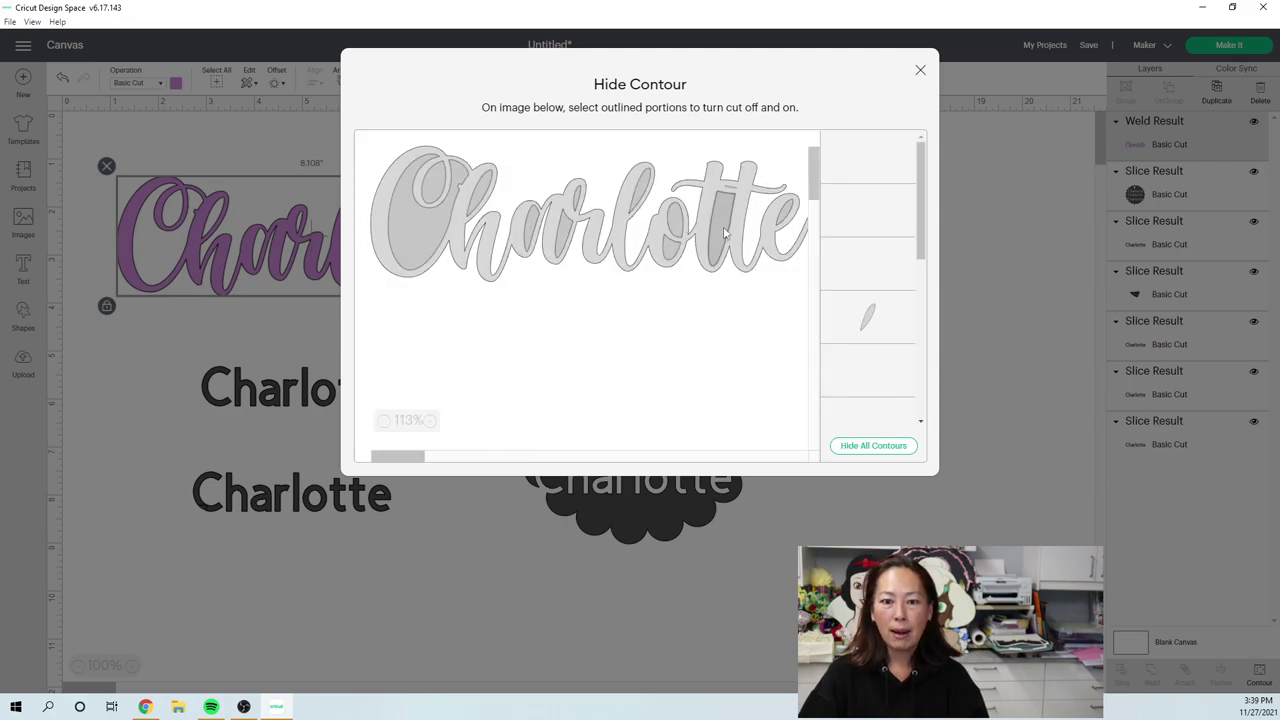
click(920, 70)
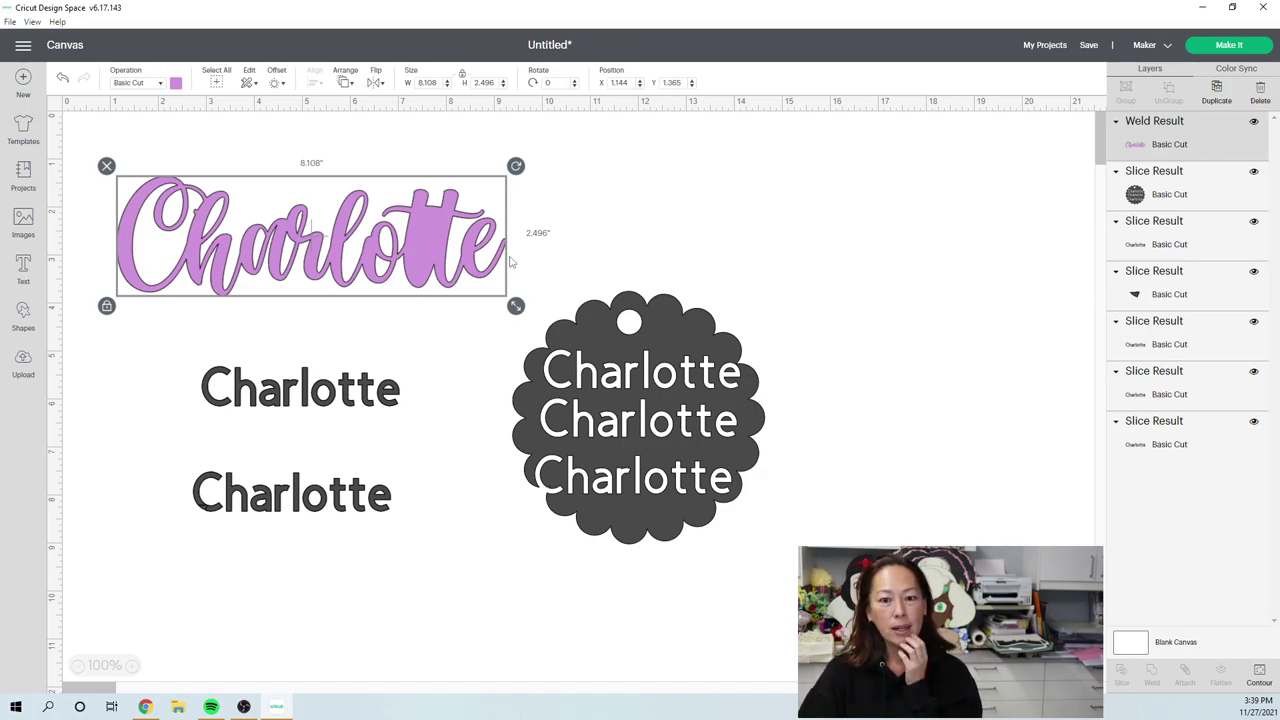
Move the scalloped tag to X 11.694, Y 1.305 and hide its hole contour
click(679, 334)
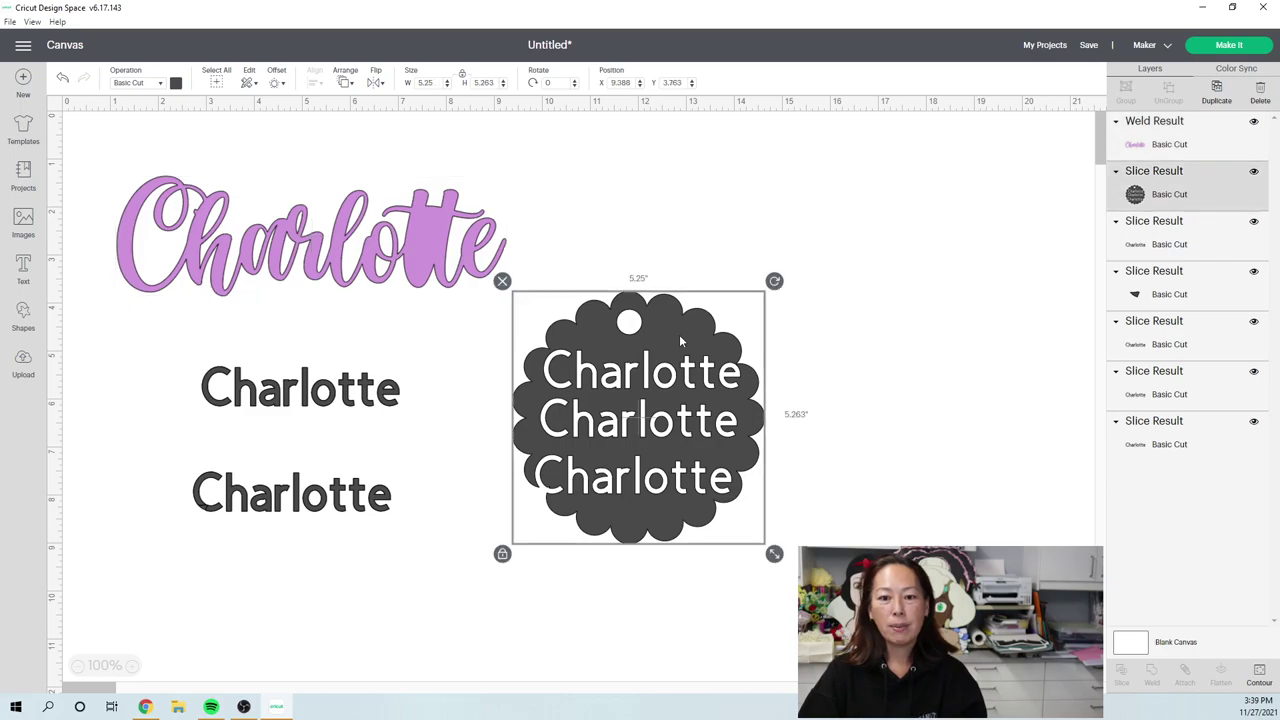
drag(679, 334, 763, 216)
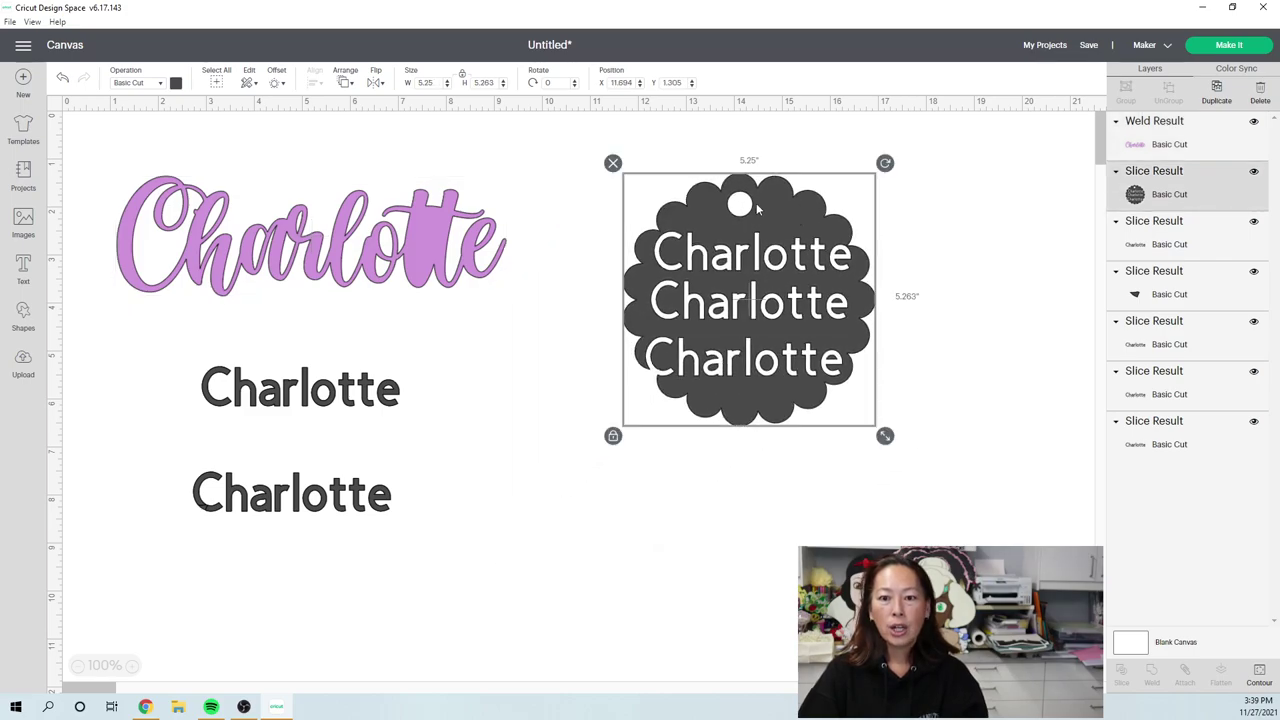
click(1259, 672)
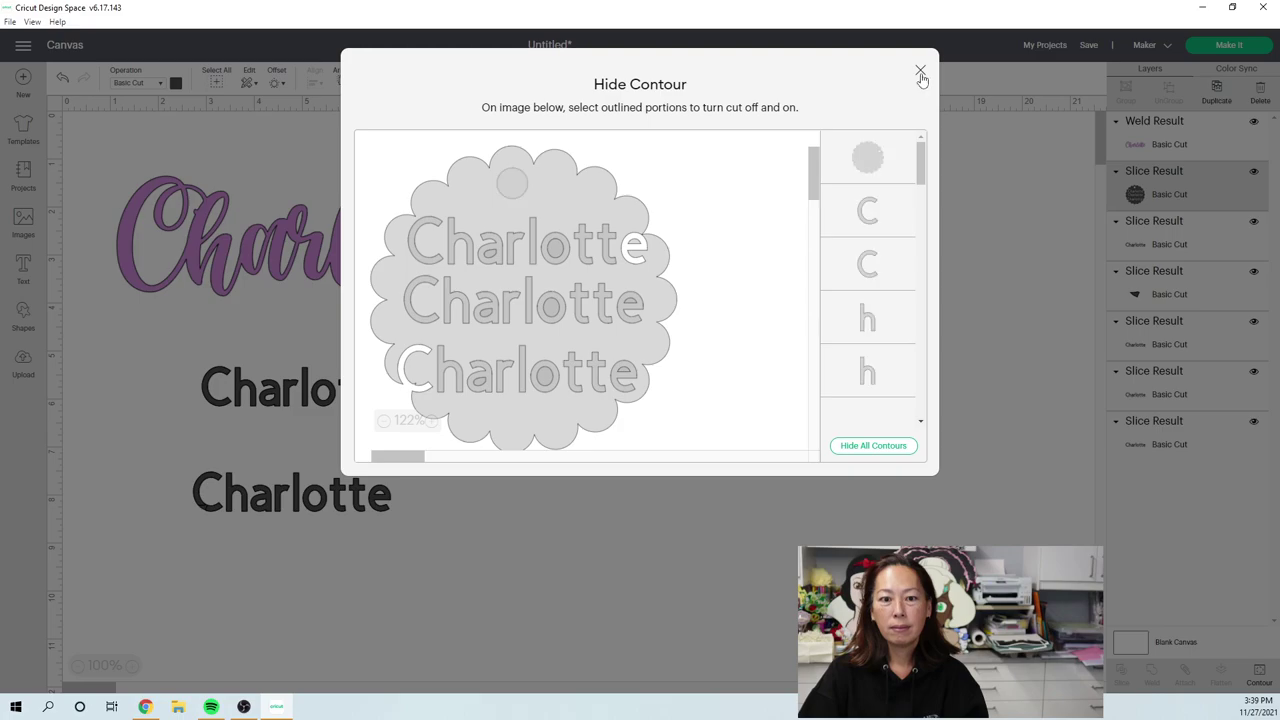
click(920, 73)
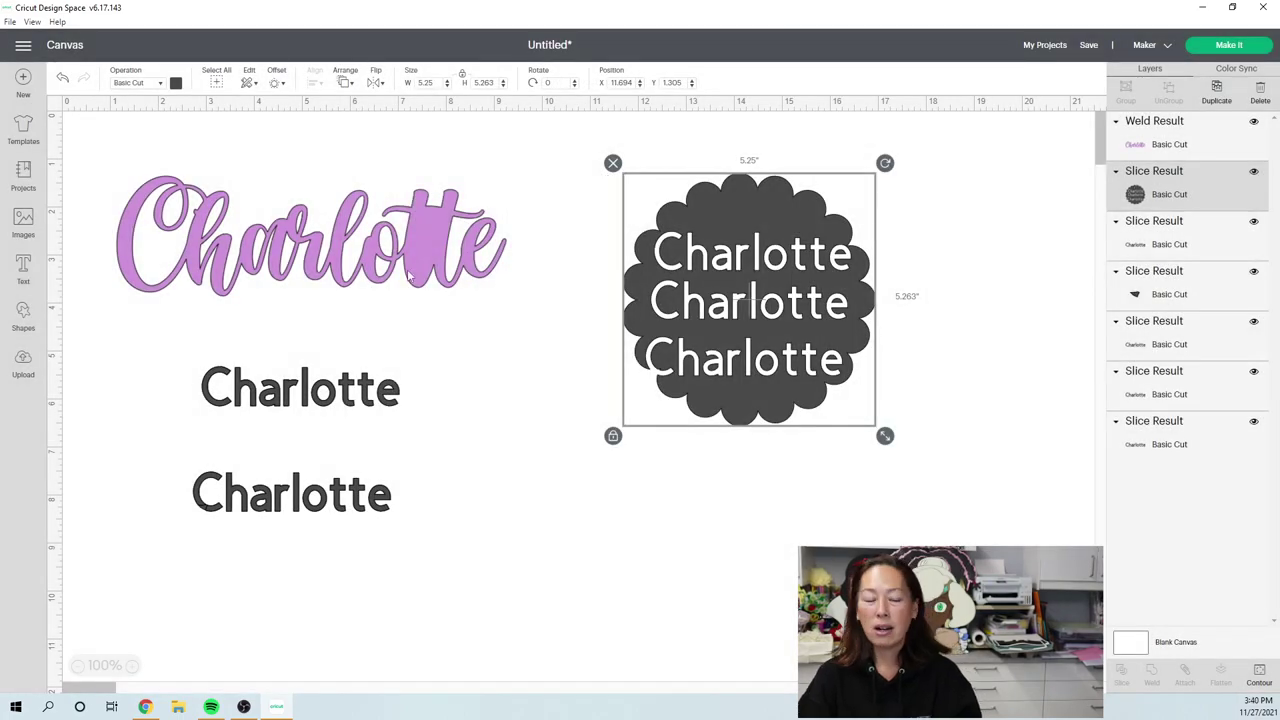
Search the image library for 'santa', bringing up 1,248 results
click(410, 278)
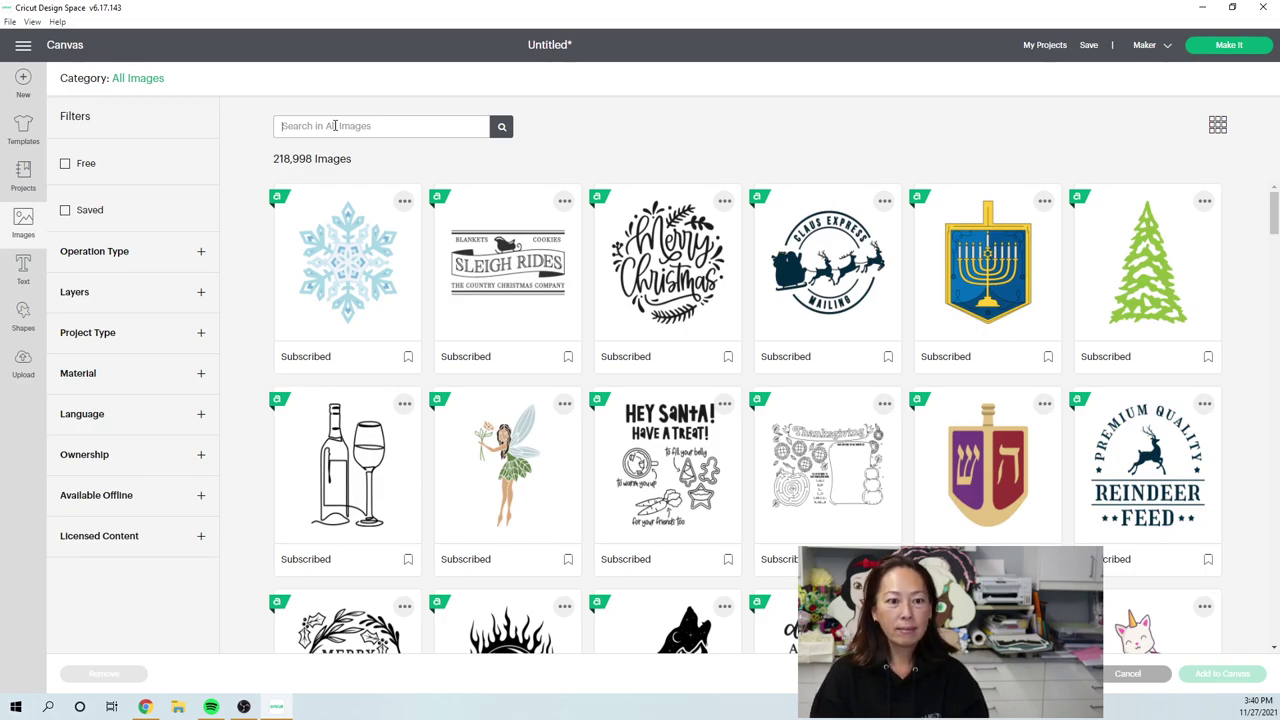
text(santa)
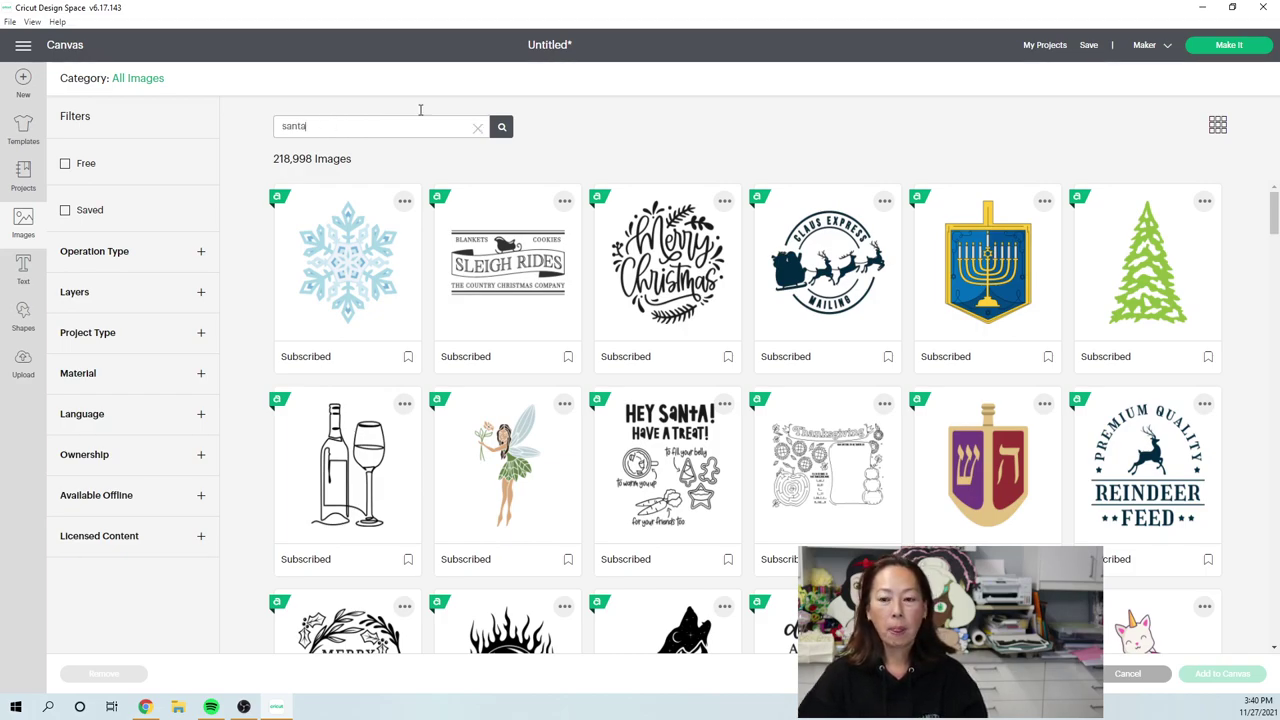
click(502, 126)
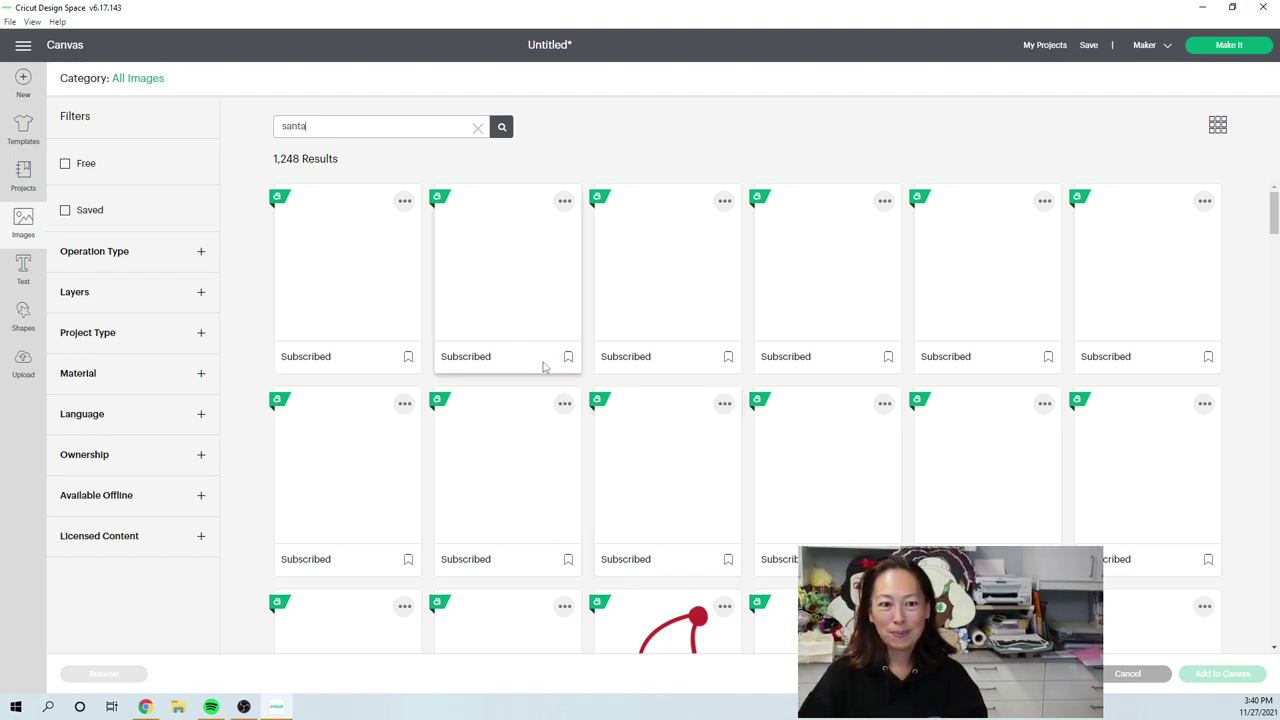
Pick the red scalloped Santa image from the santa results and add it
scroll(543, 367, down, 2)
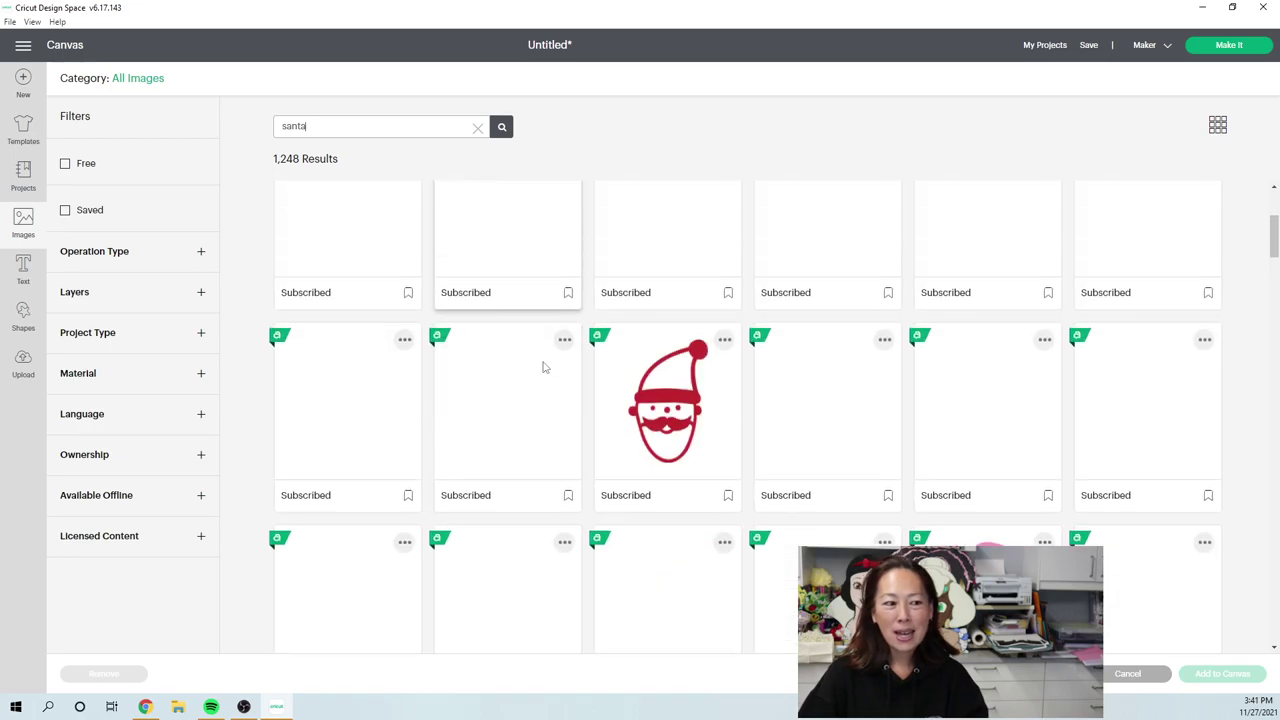
scroll(543, 367, up, 2)
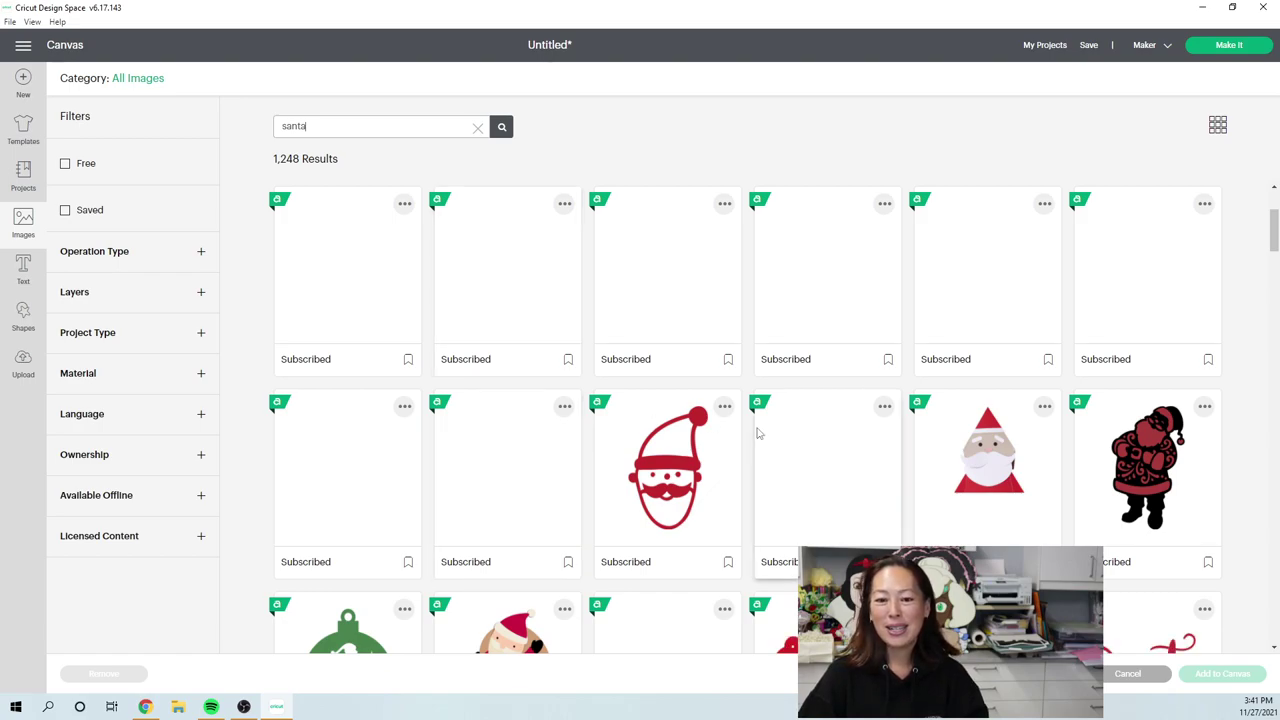
scroll(757, 432, down, 2)
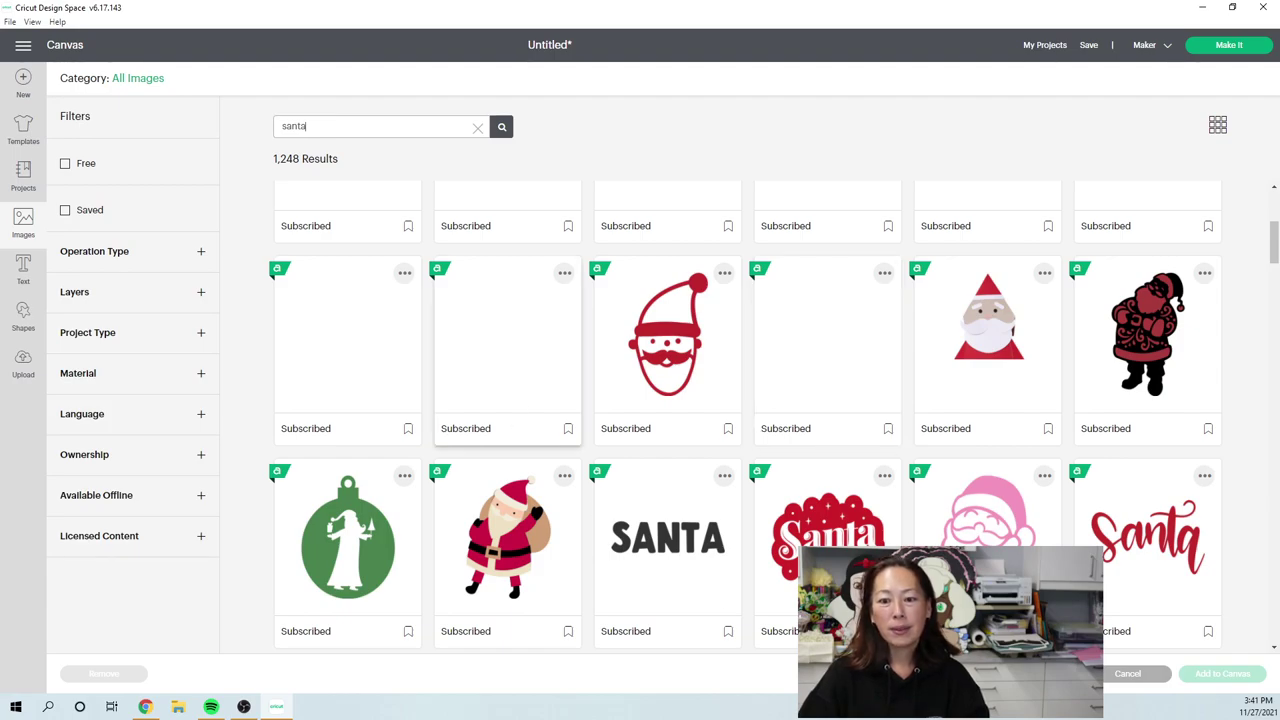
click(828, 590)
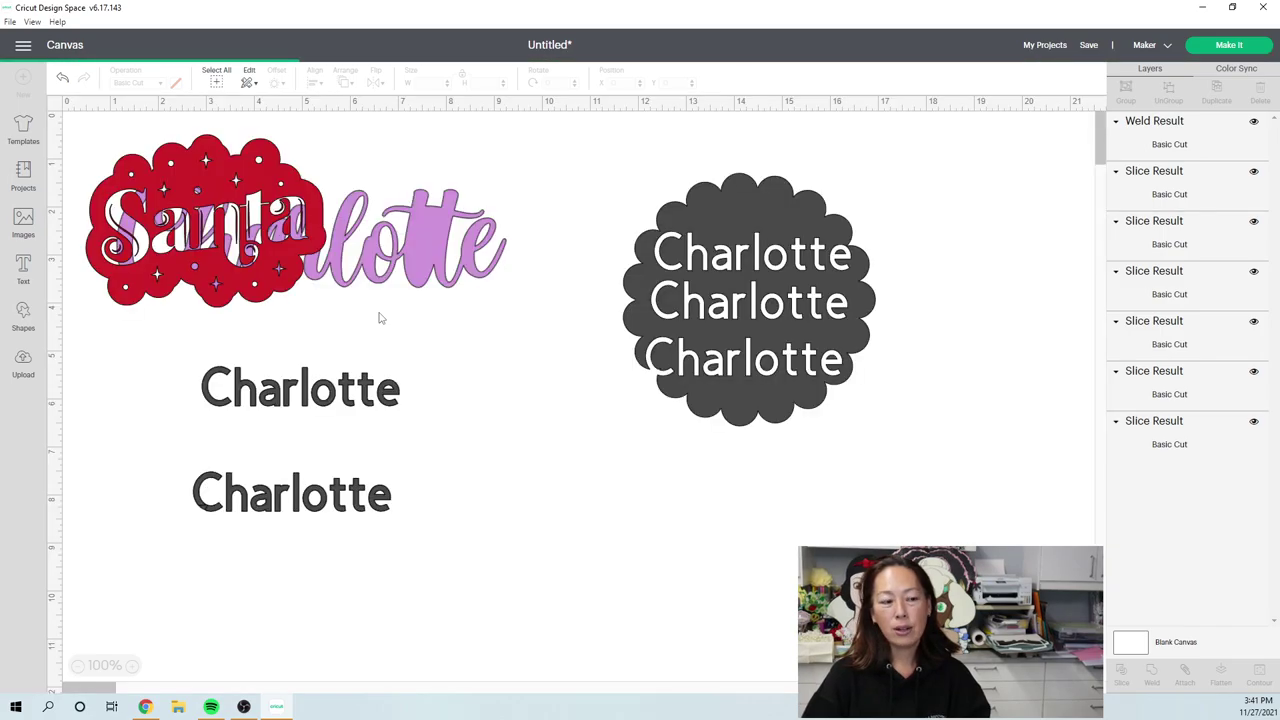
Move the Santa below the grey Charlotte badge and hide all its contours
drag(235, 186, 591, 430)
click(1260, 677)
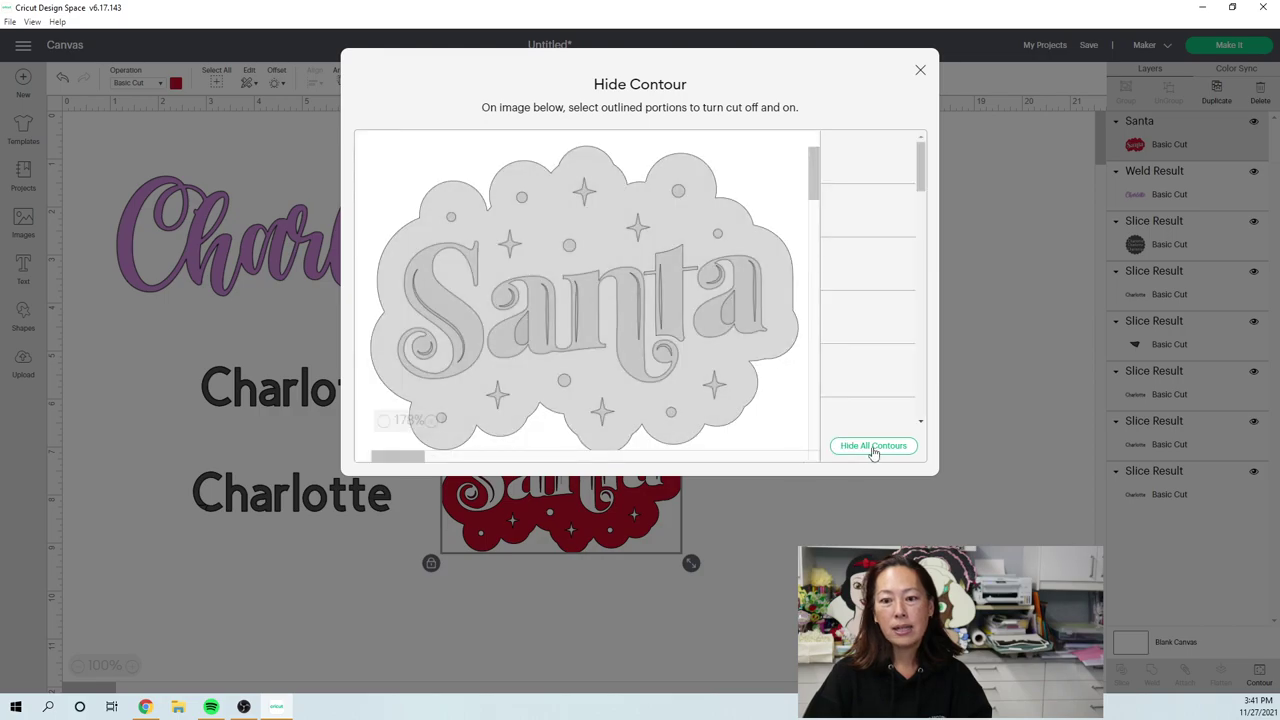
click(873, 446)
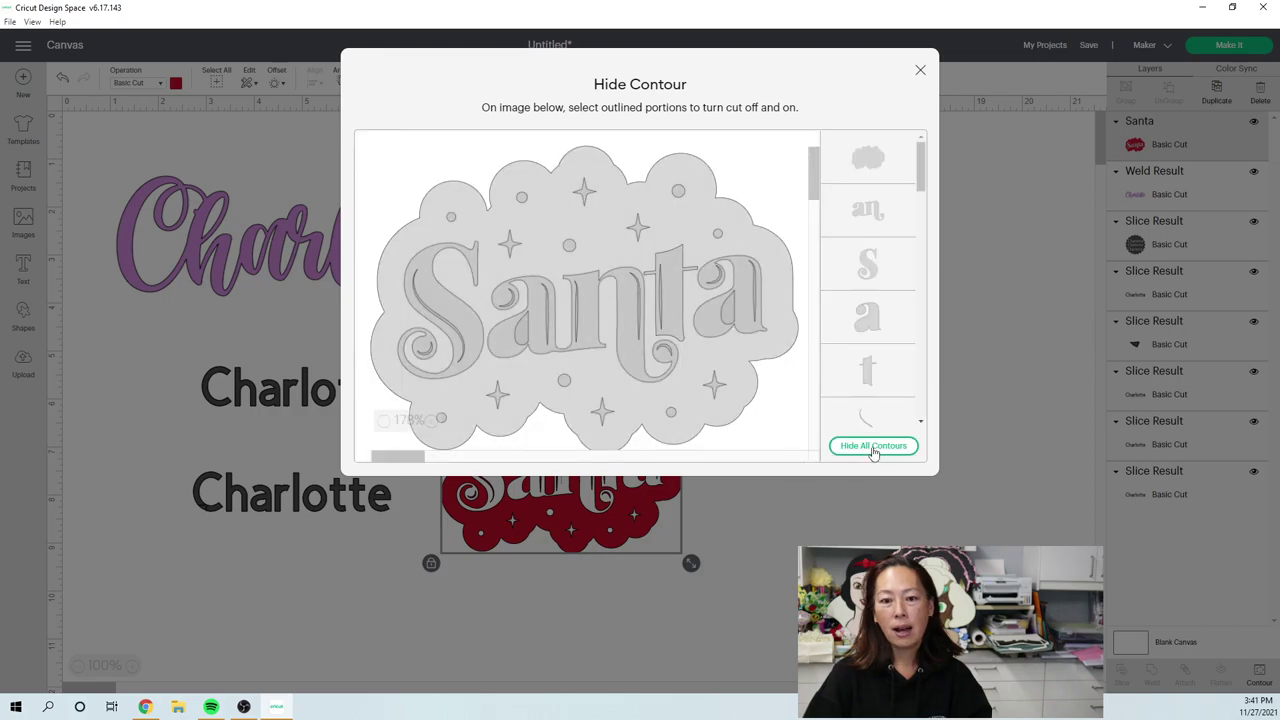
click(920, 70)
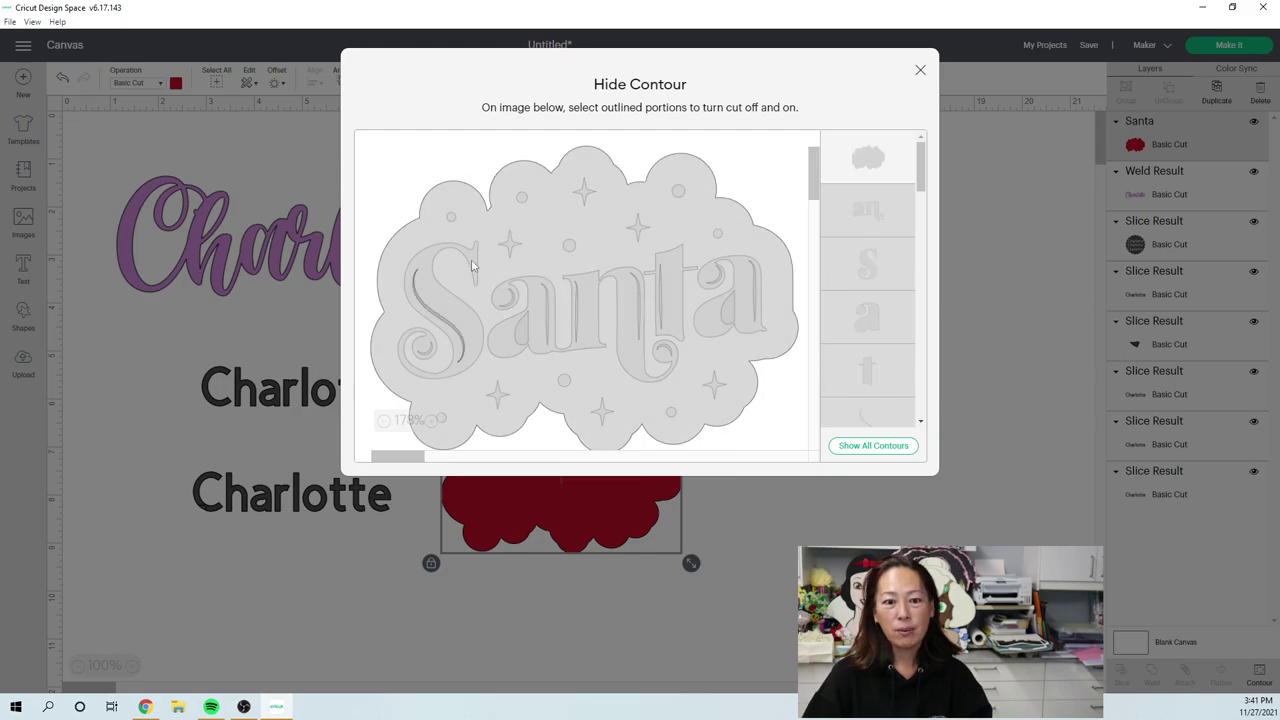
Toggle the Santa's S, a and t letter contours on and then off again
click(892, 270)
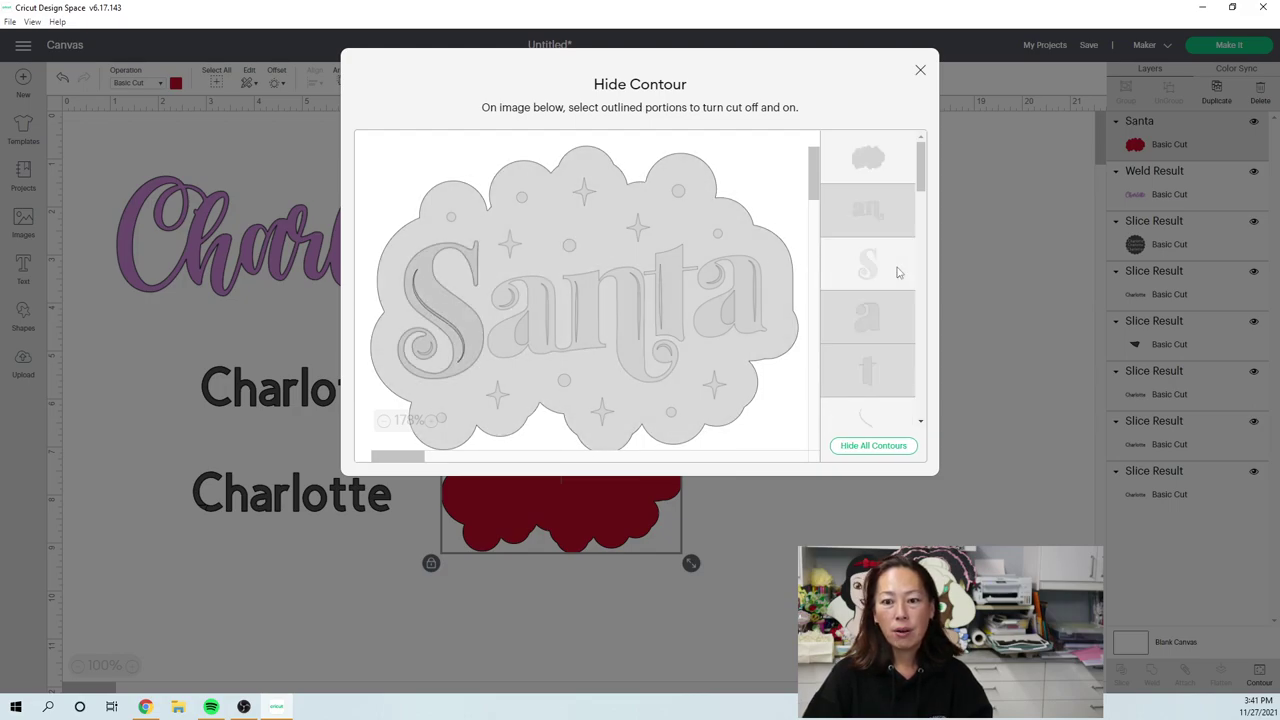
click(884, 320)
click(883, 372)
scroll(883, 370, down, 3)
scroll(885, 298, up, 2)
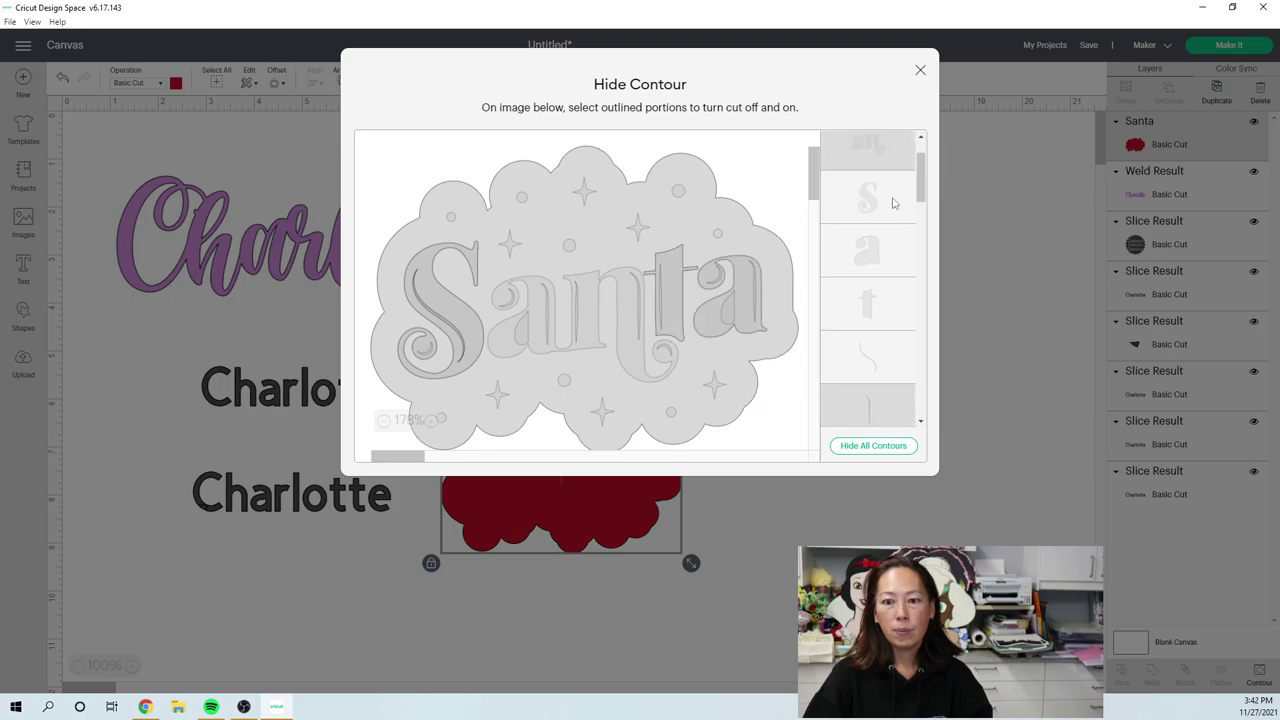
click(893, 200)
click(890, 258)
click(884, 304)
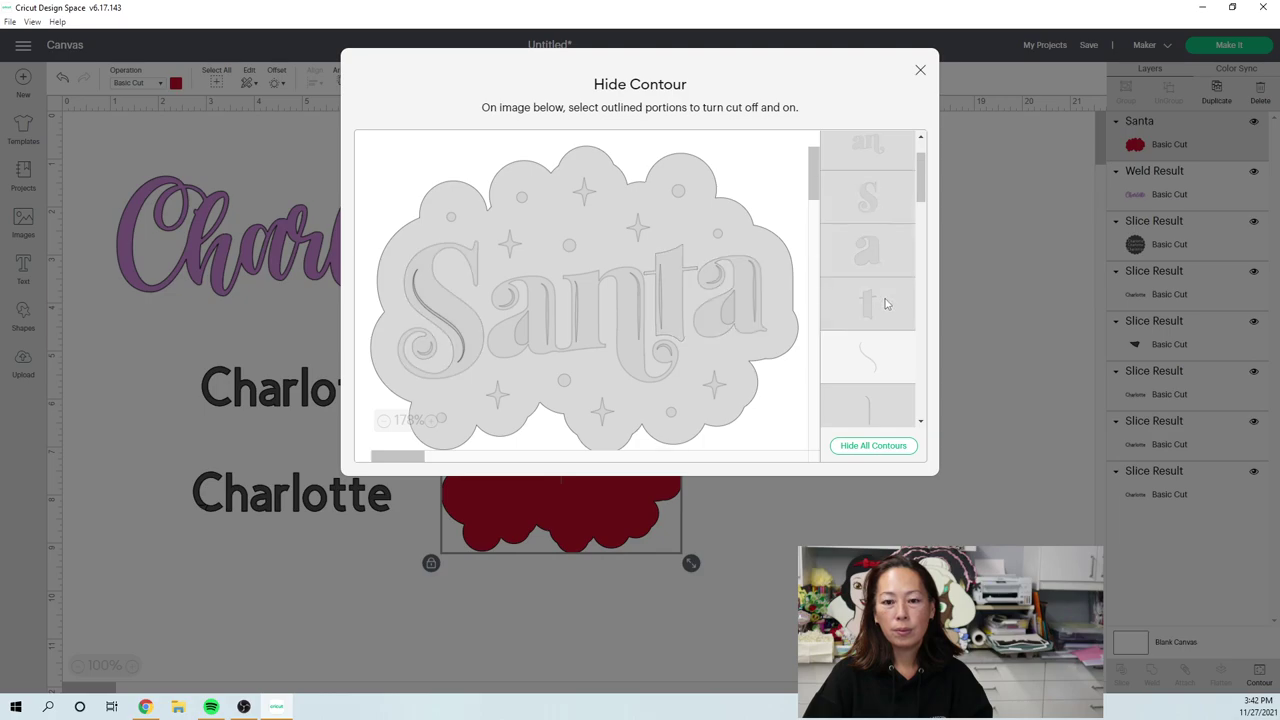
scroll(885, 304, up, 1)
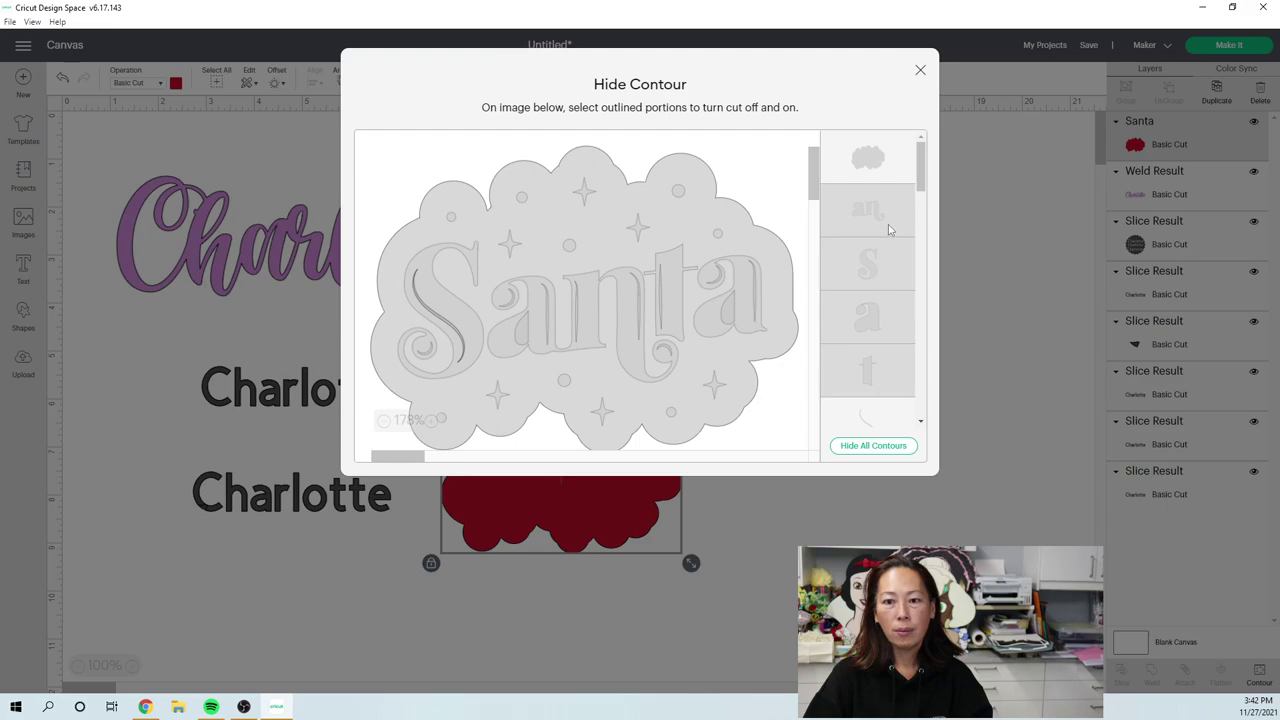
scroll(890, 230, down, 5)
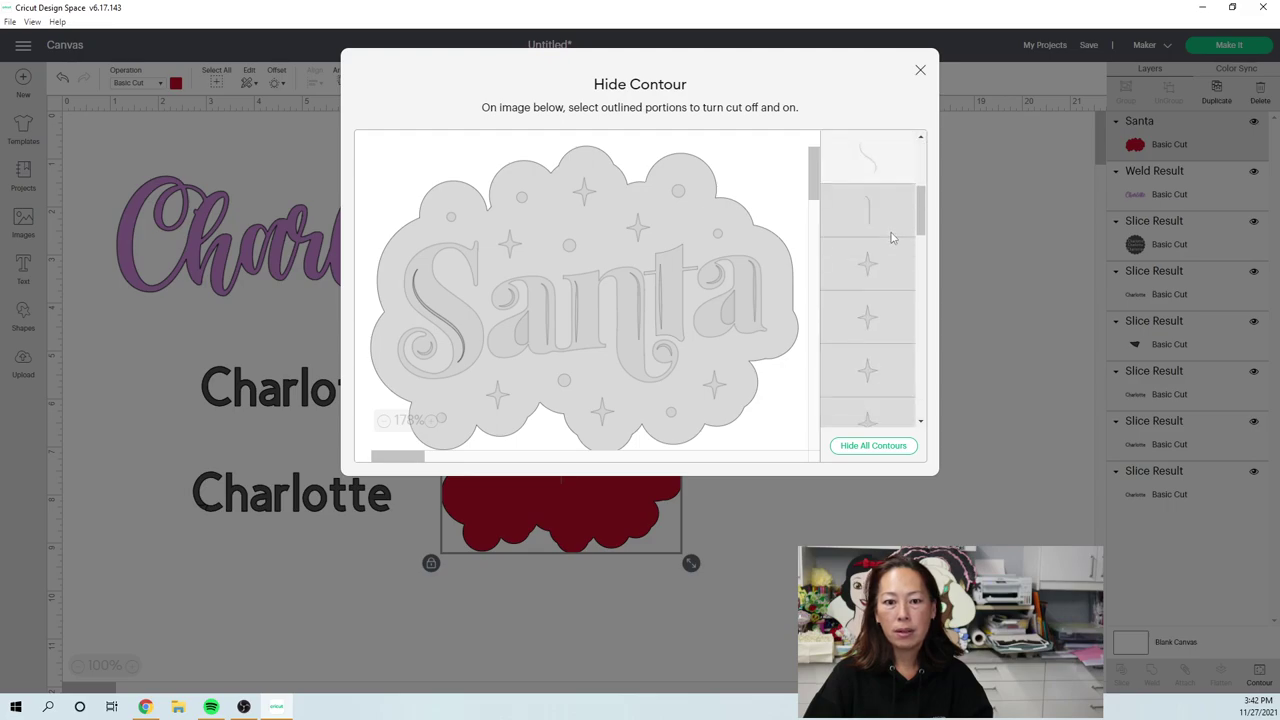
scroll(893, 237, down, 1)
scroll(893, 237, up, 6)
Restore the S, a and t contours and place Santa at X 6.152, Y 5.569
click(477, 258)
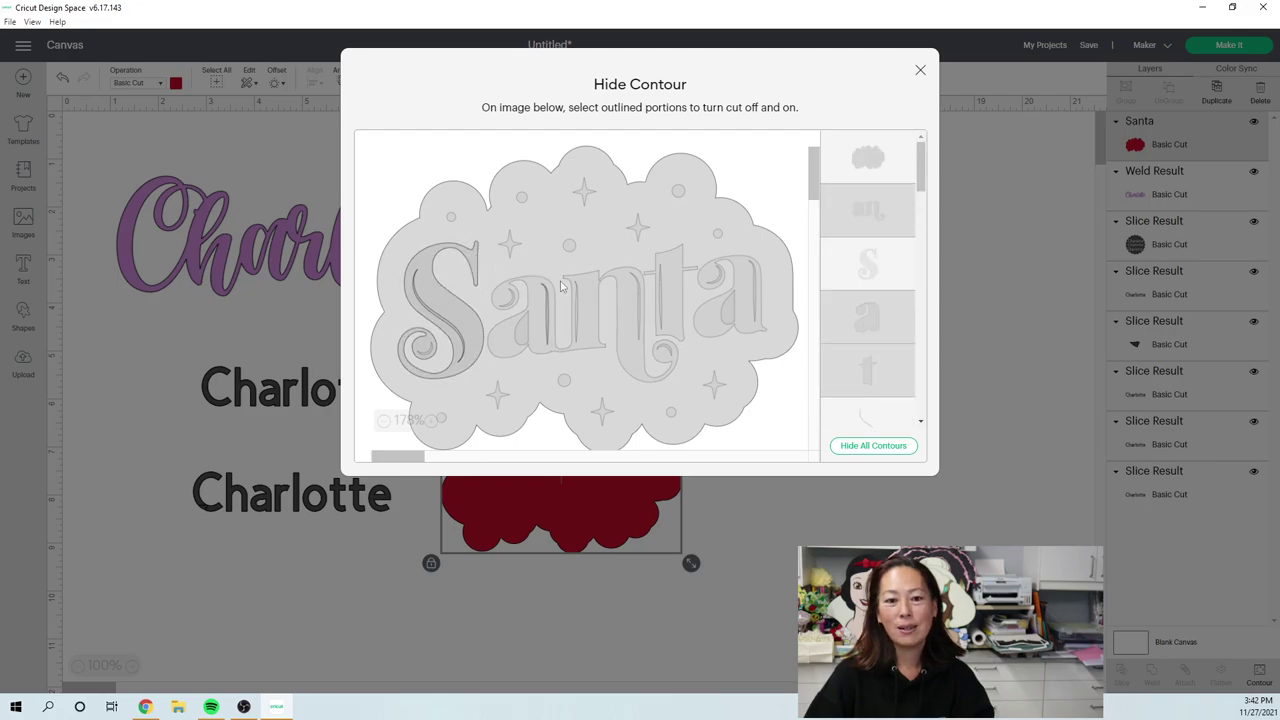
click(870, 318)
click(866, 368)
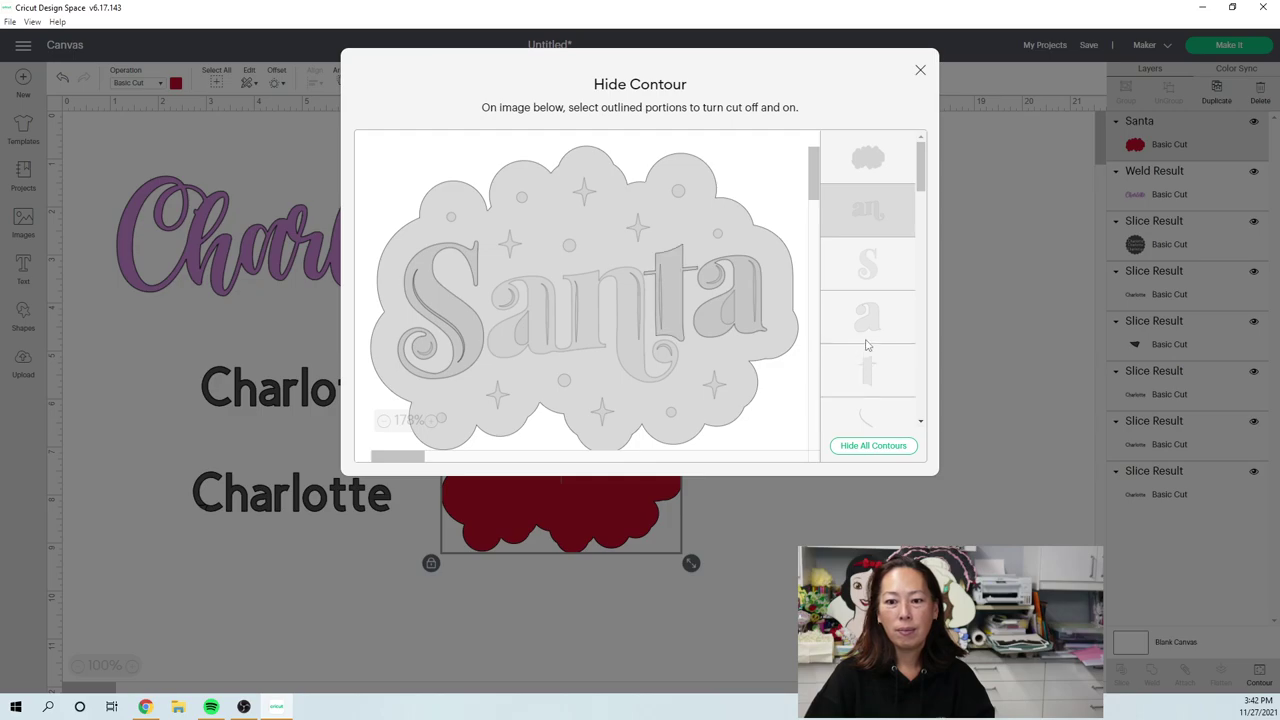
scroll(863, 305, down, 2)
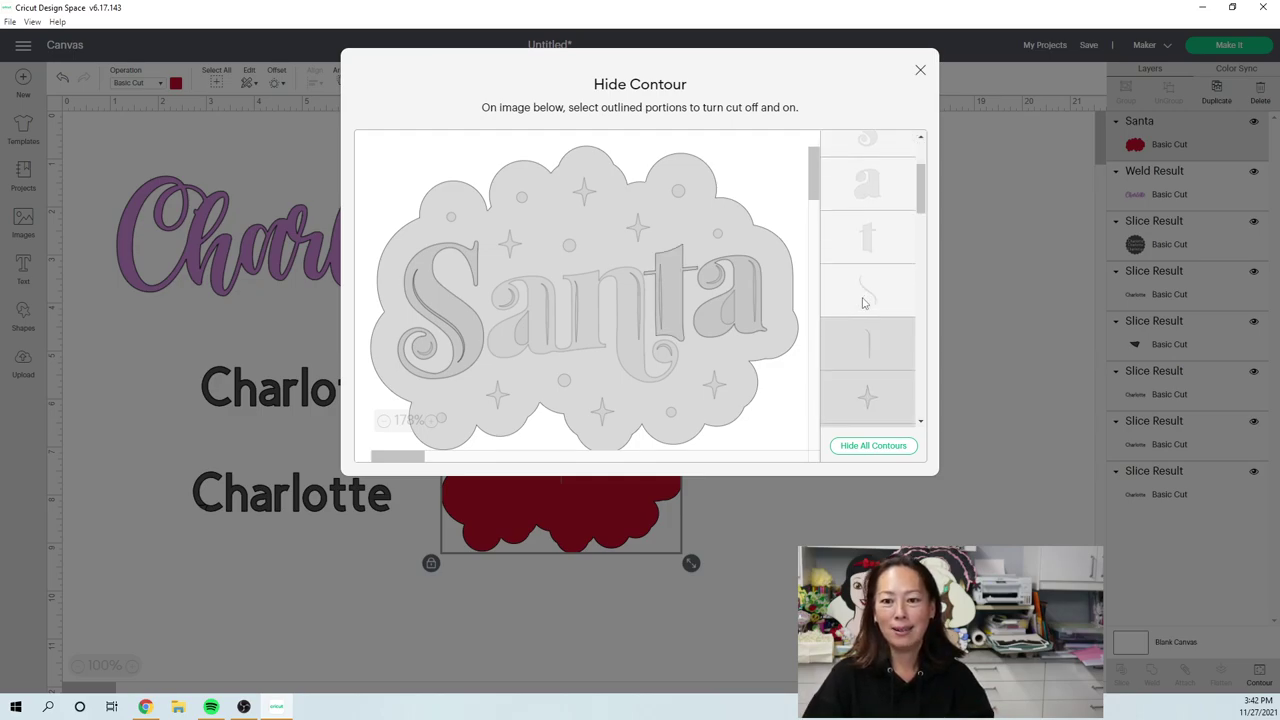
scroll(863, 303, down, 2)
scroll(864, 304, down, 1)
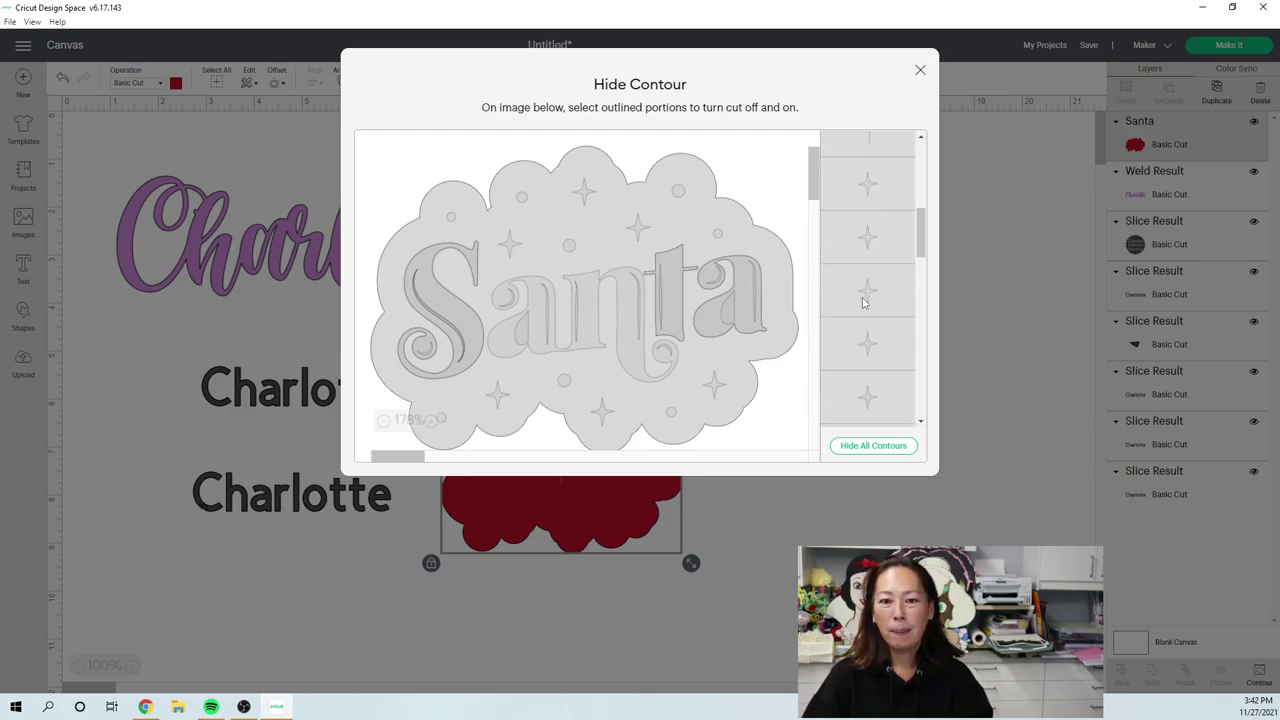
scroll(864, 303, down, 5)
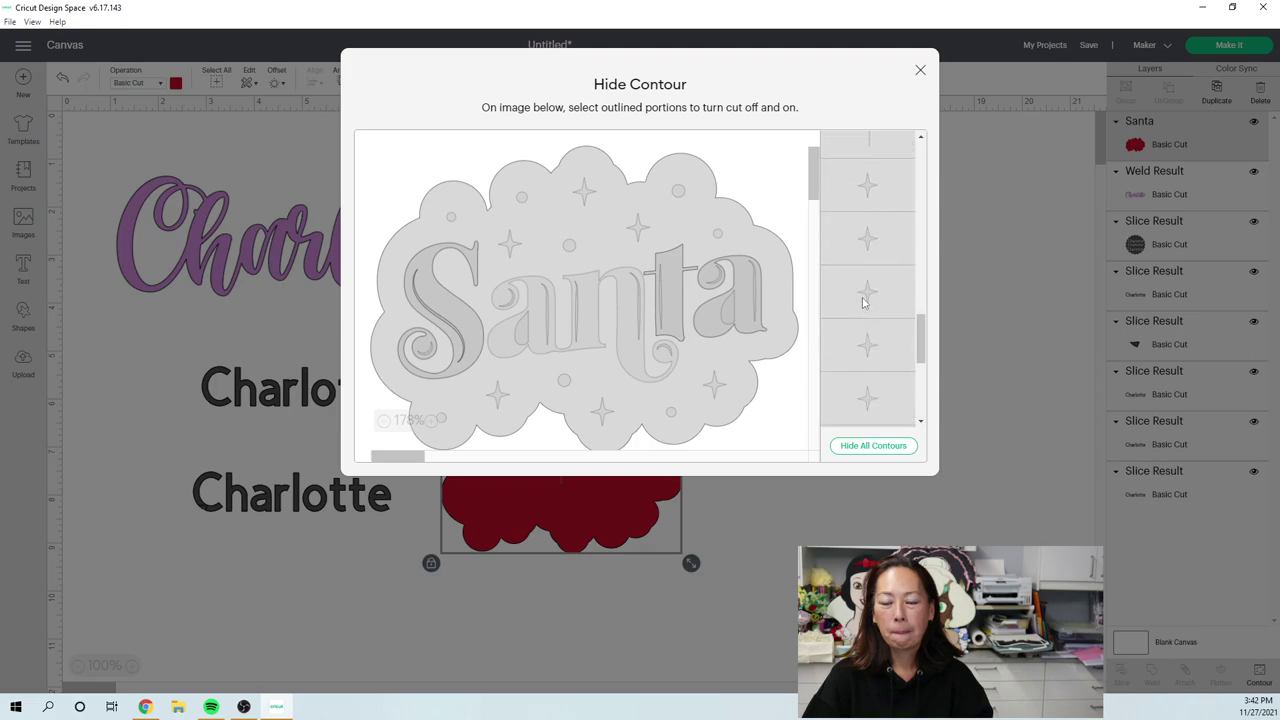
scroll(864, 303, down, 1)
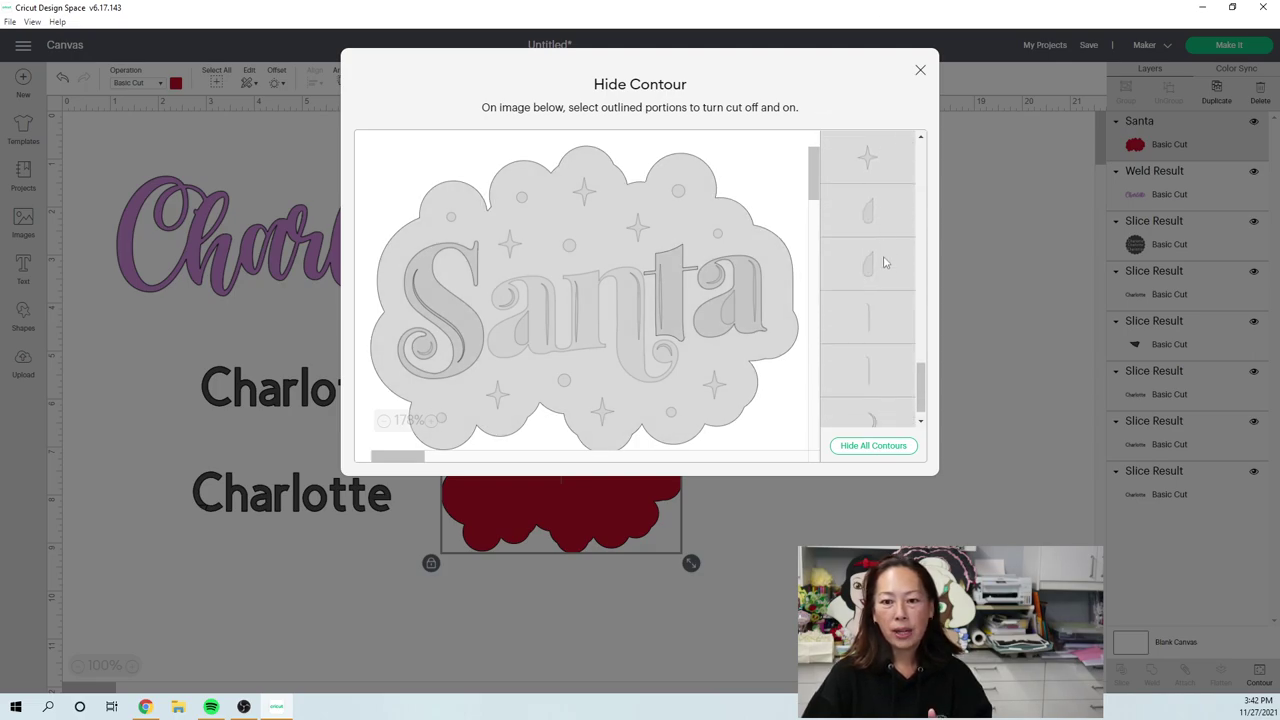
scroll(880, 310, down, 2)
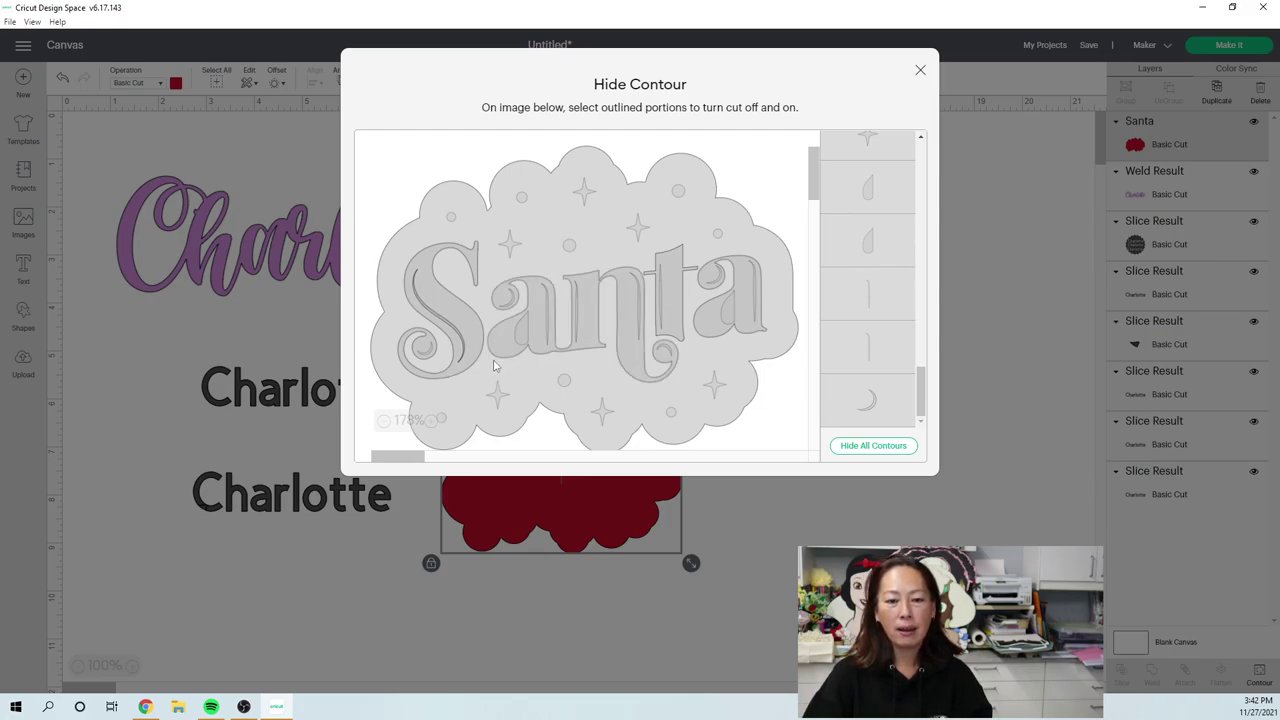
click(921, 72)
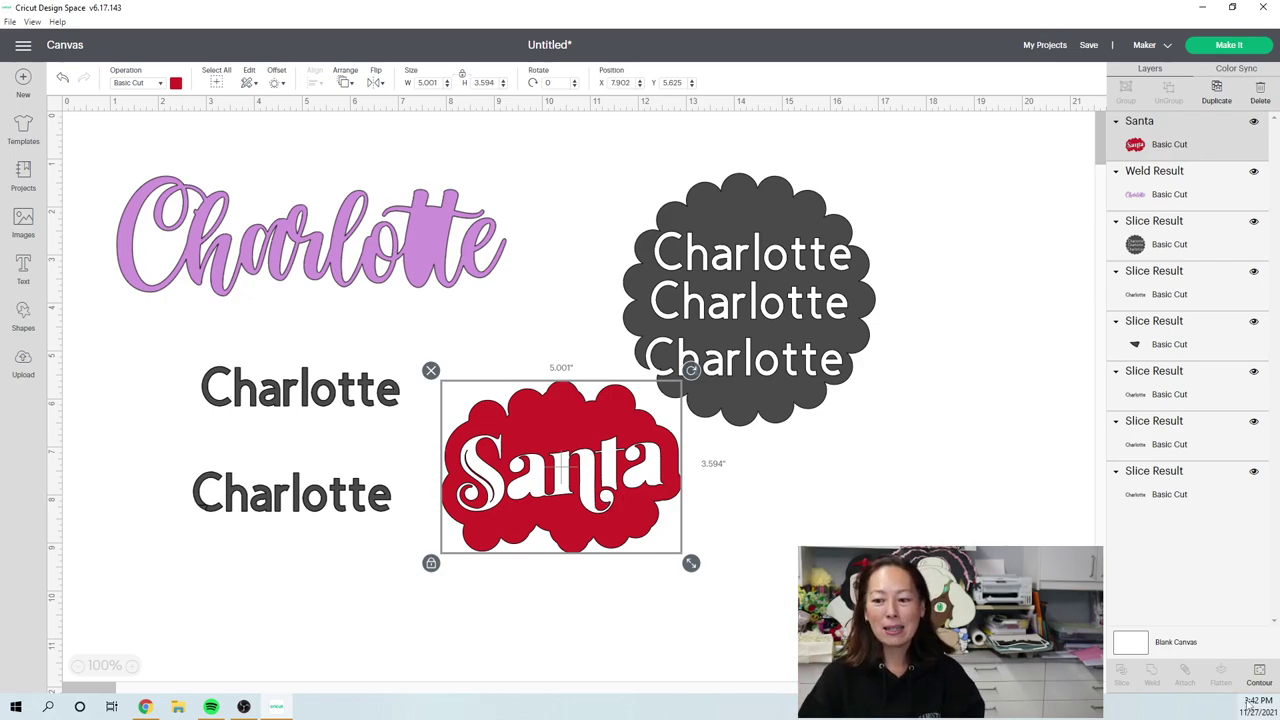
drag(520, 410, 495, 362)
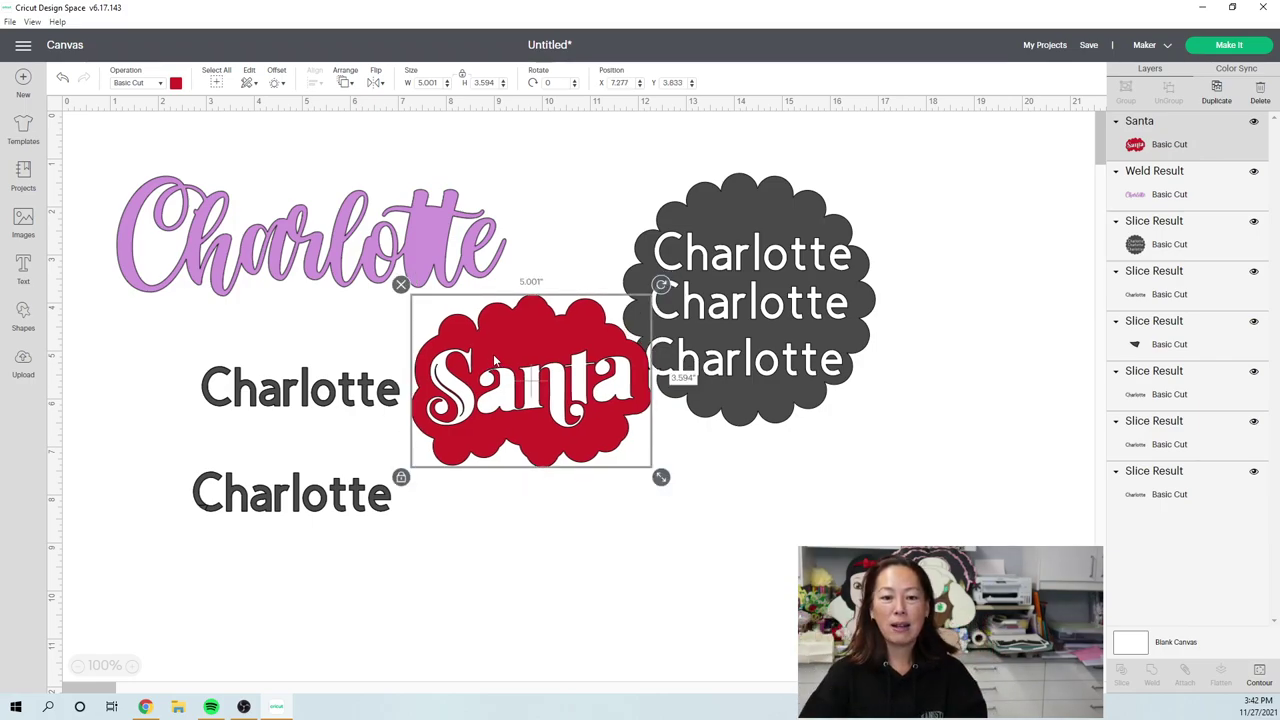
drag(552, 338, 618, 466)
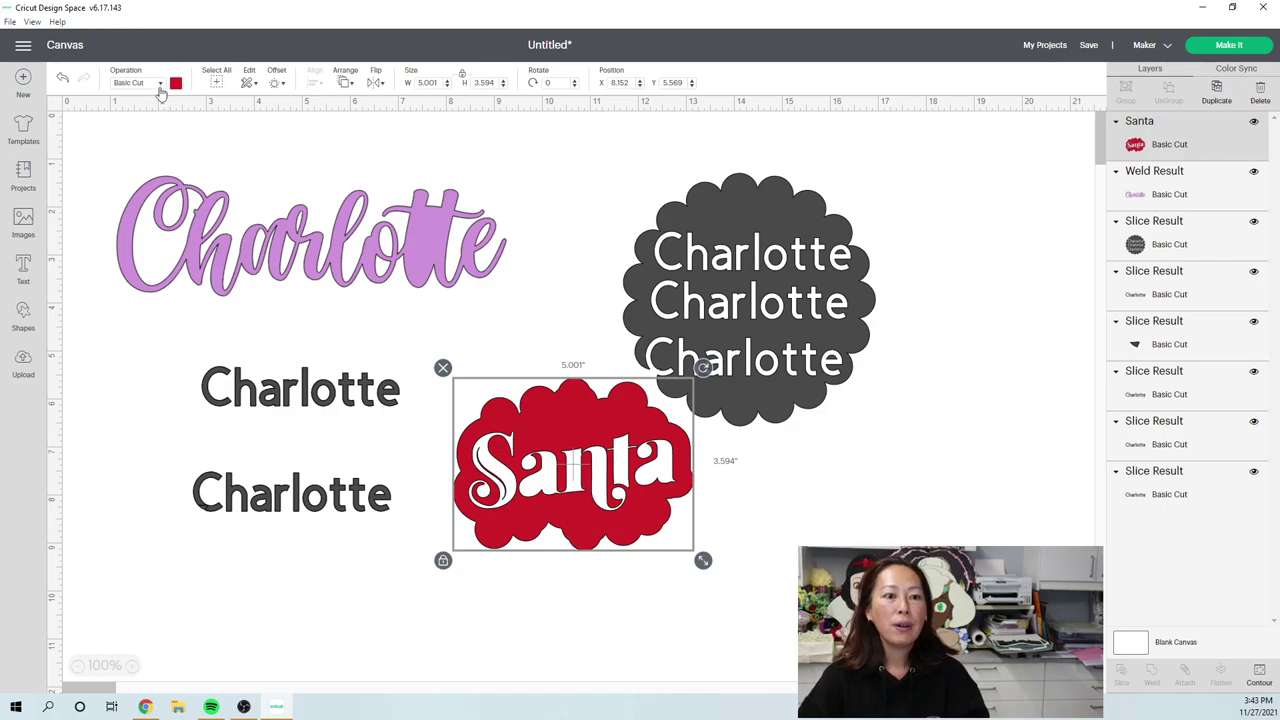
Set the welded script Charlotte's operation to Draw > Pen
click(438, 252)
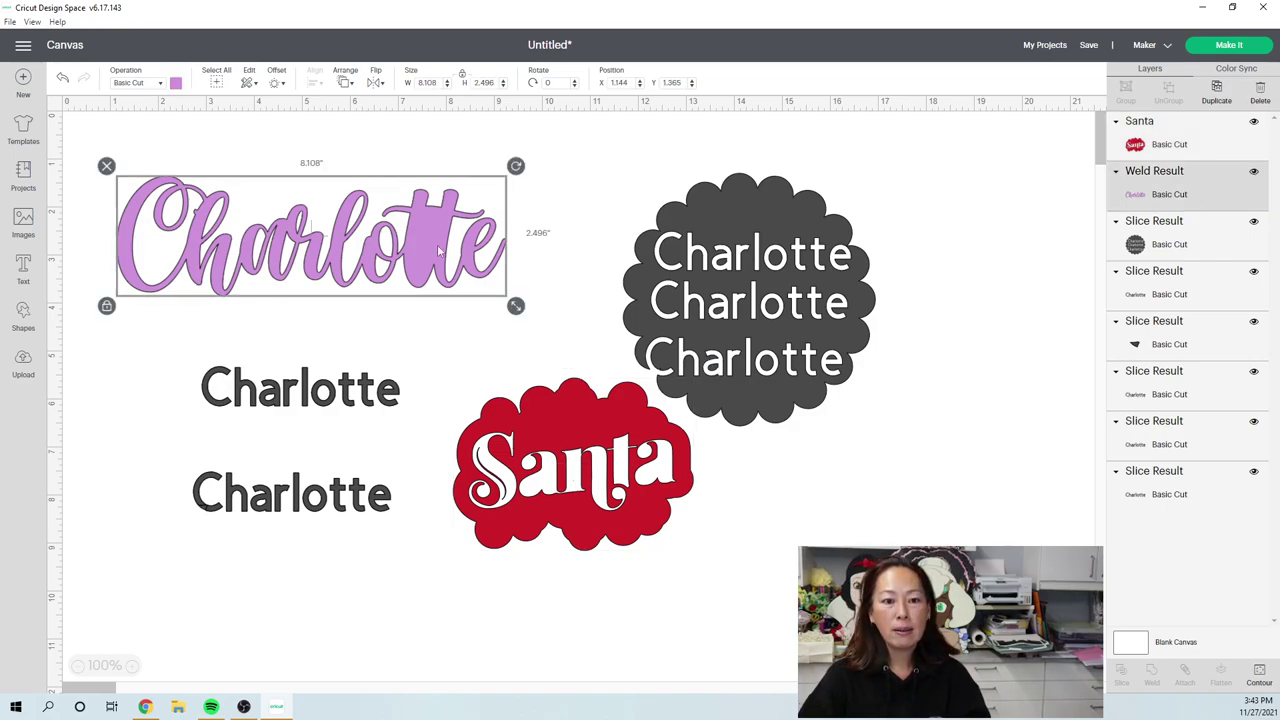
click(160, 84)
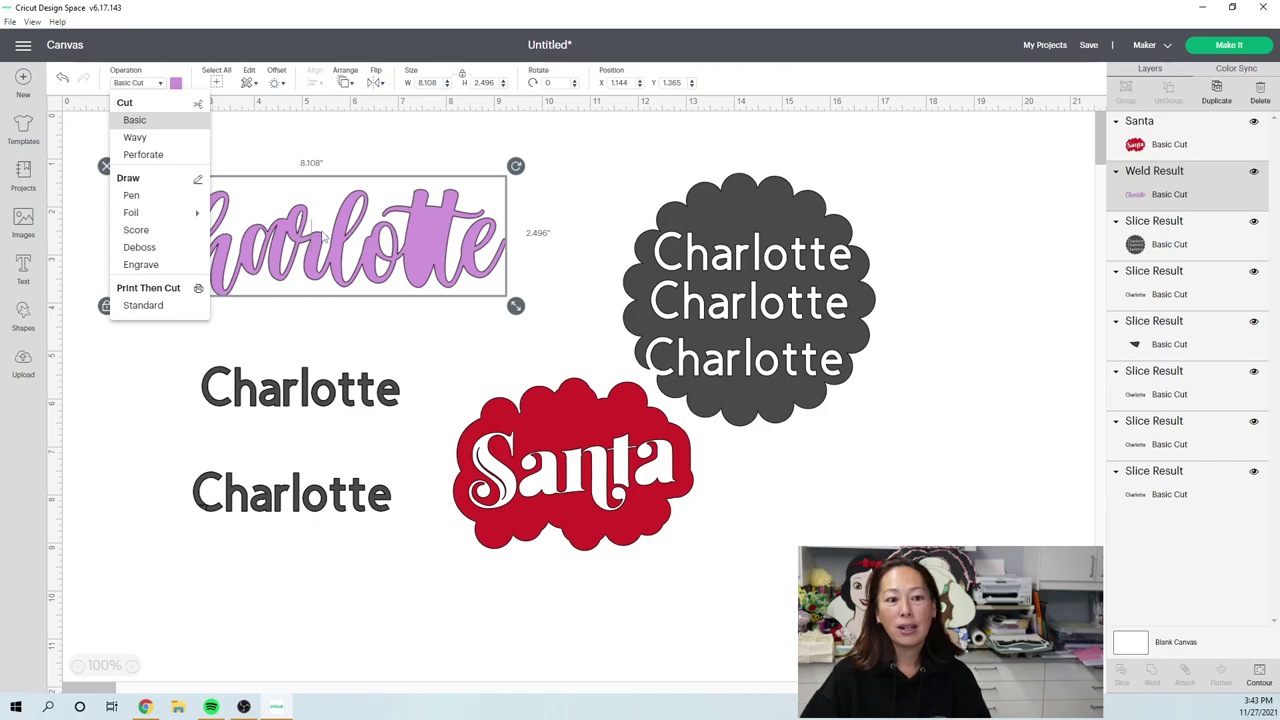
click(140, 198)
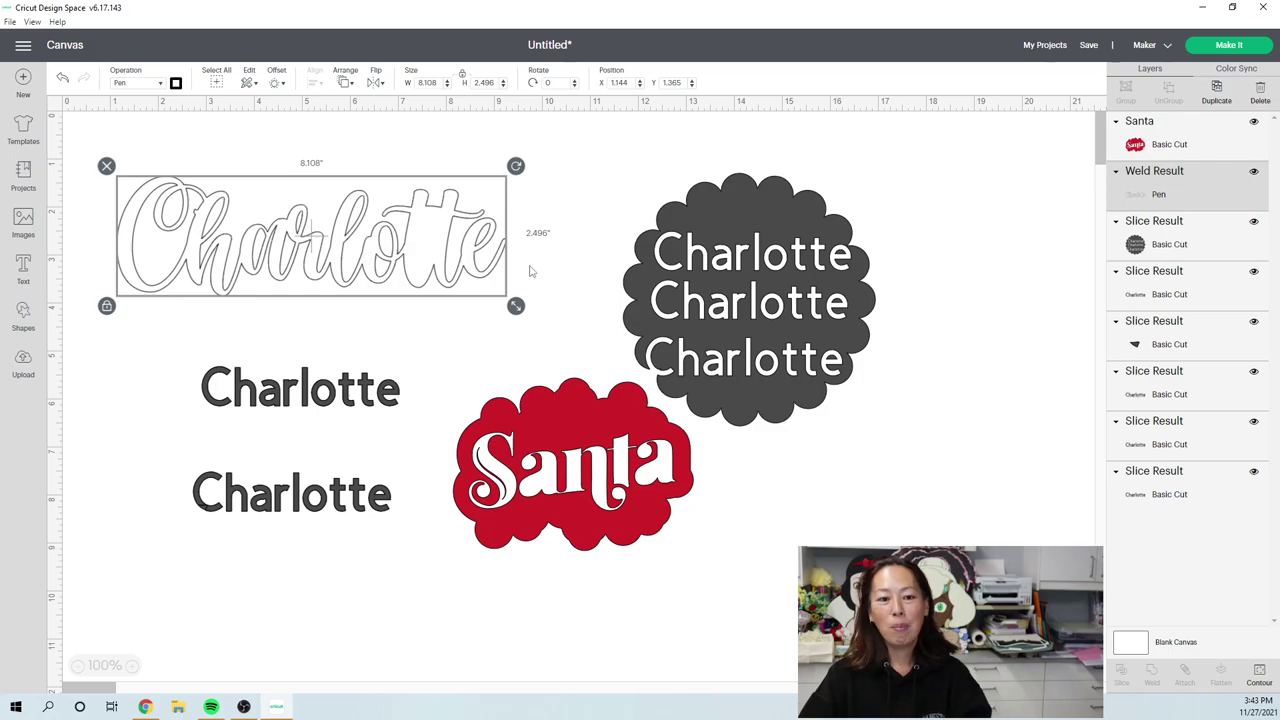
click(252, 84)
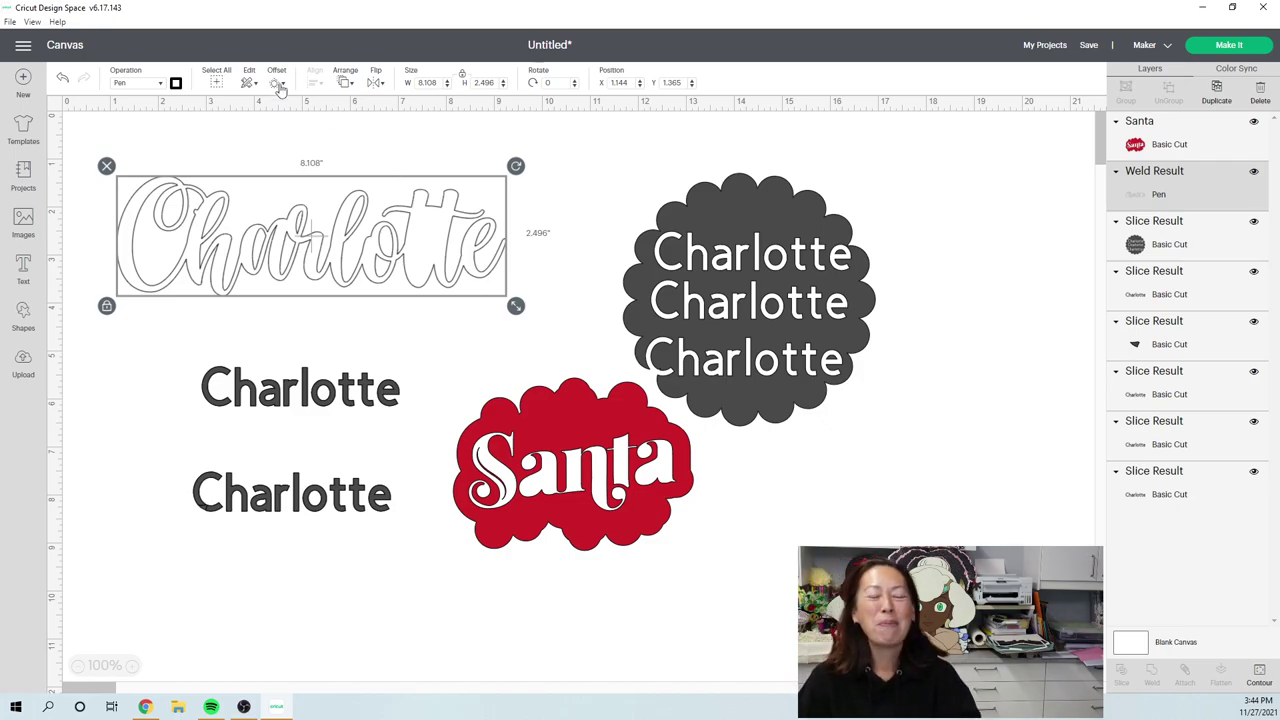
Add and apply a widened offset outline around the upper plain Charlotte text
click(307, 395)
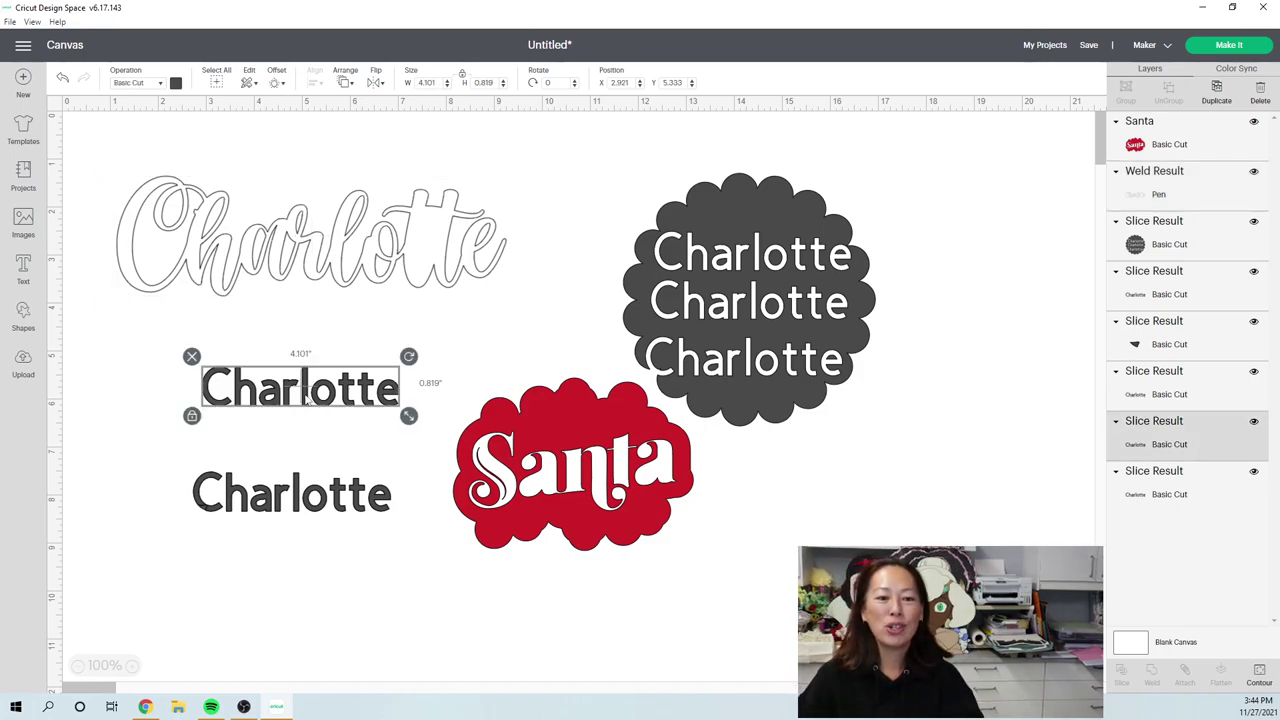
click(284, 88)
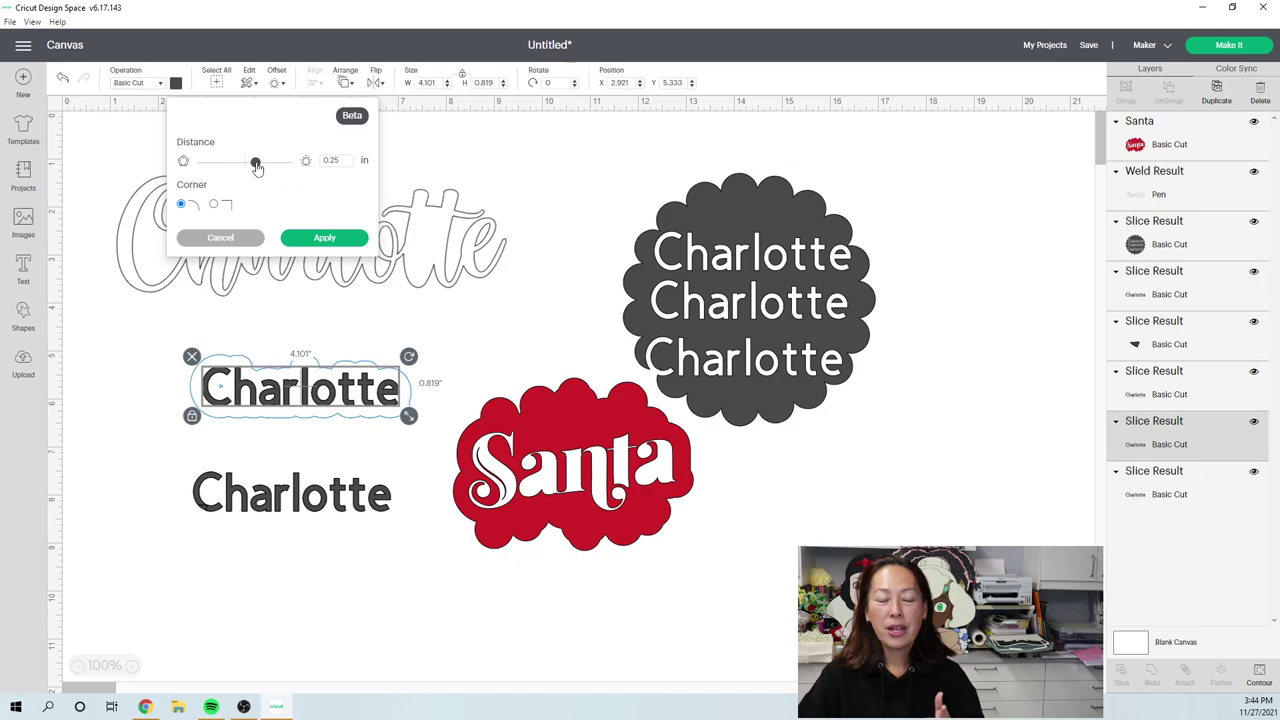
mouse_move(257, 166)
mouse_down()
mouse_move(285, 174)
mouse_move(219, 182)
mouse_move(259, 176)
mouse_up()
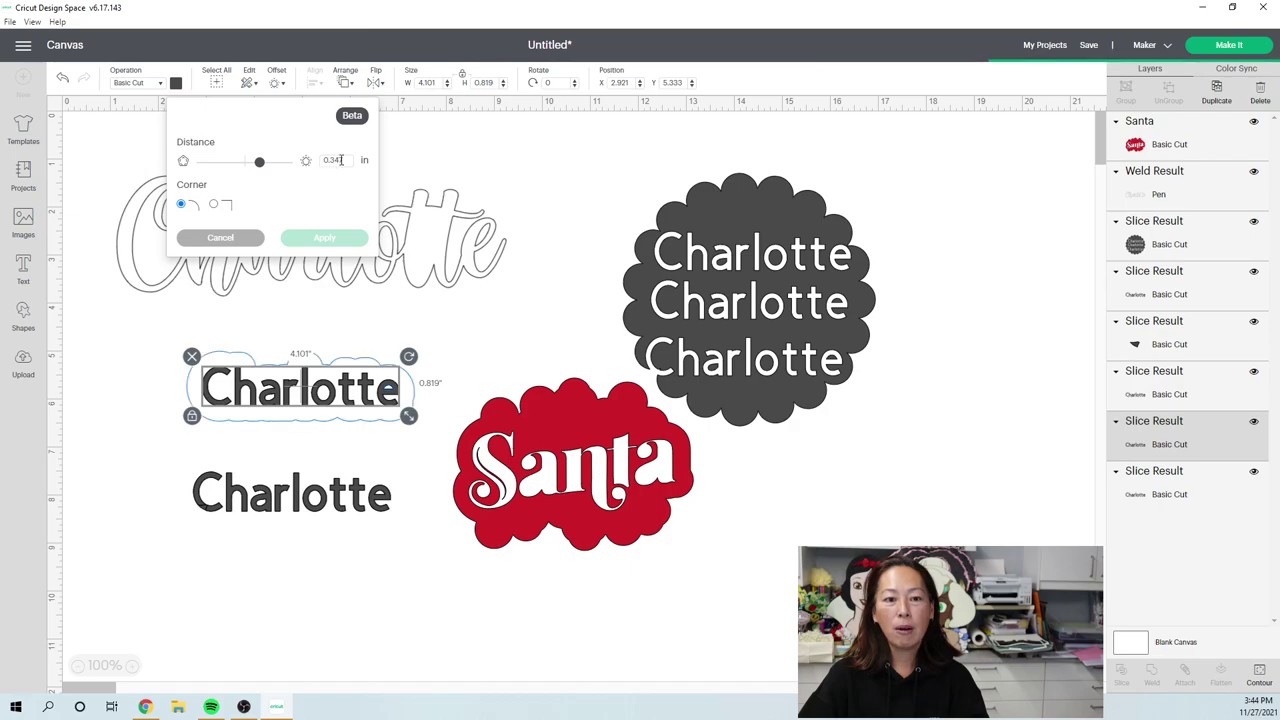
click(334, 242)
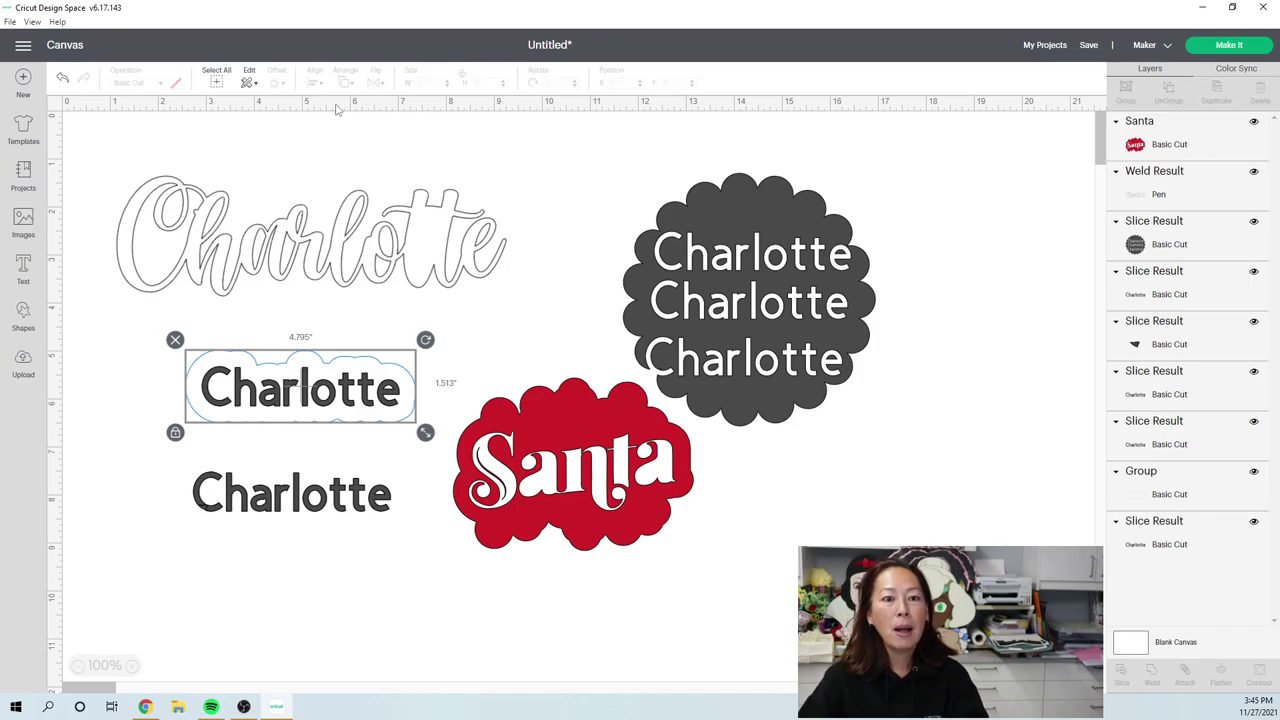
Flip the middle Charlotte horizontally and move the mirrored text above the offset tag
click(420, 218)
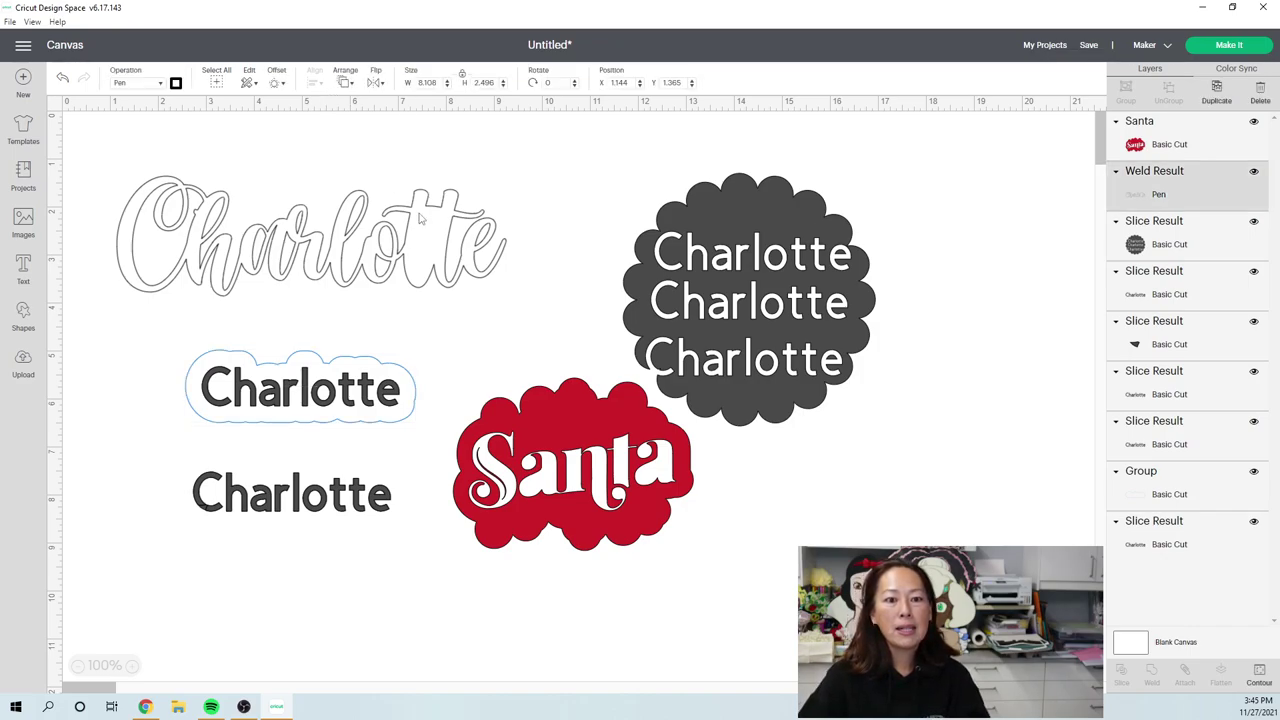
click(343, 385)
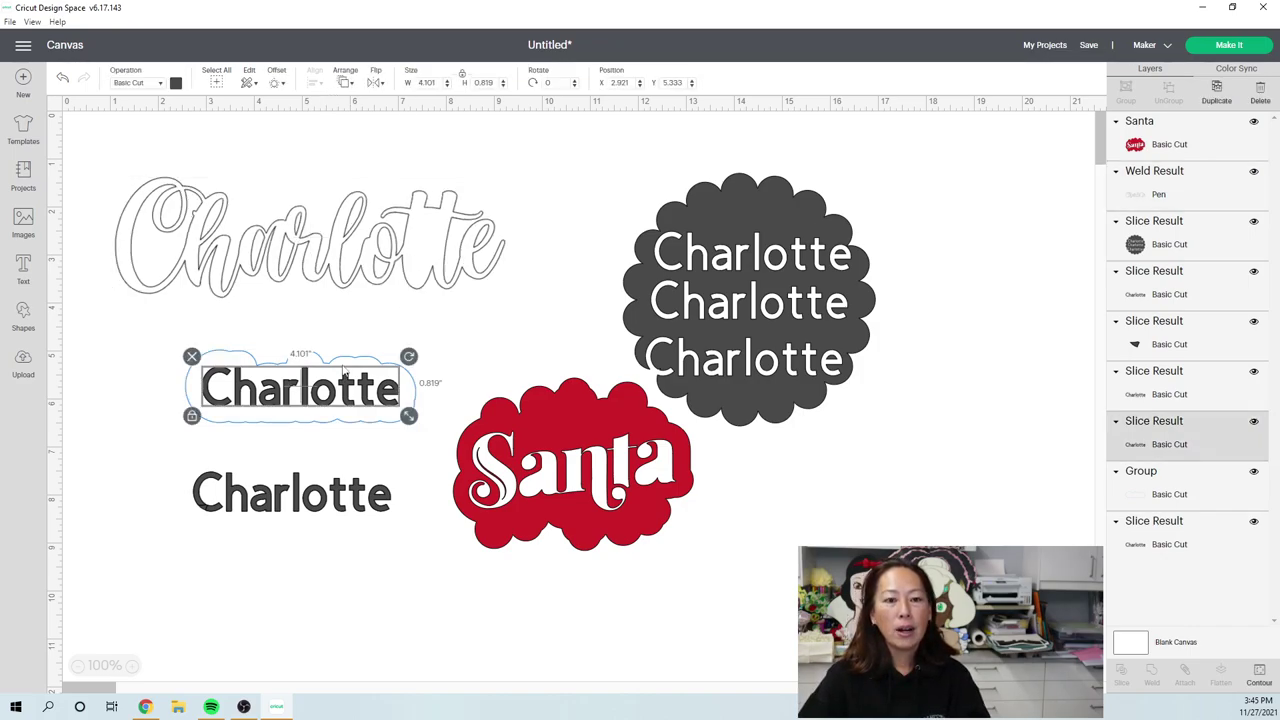
click(345, 84)
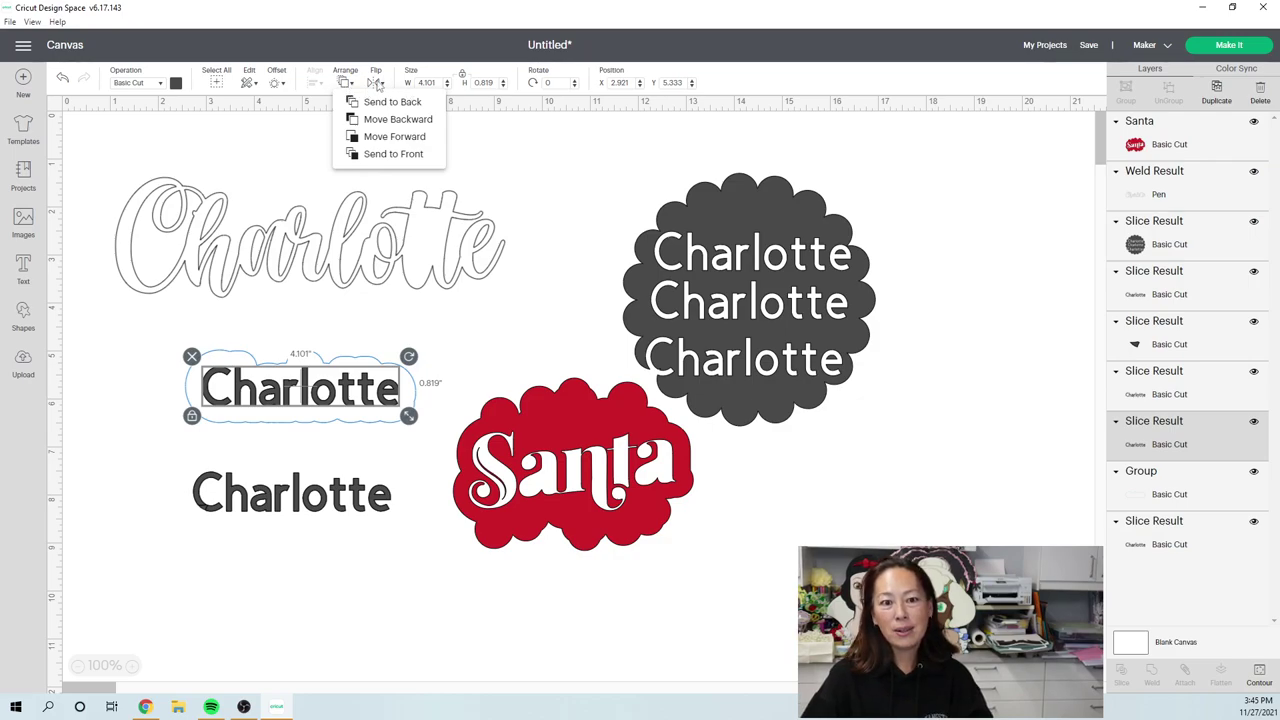
click(379, 85)
click(381, 88)
click(386, 104)
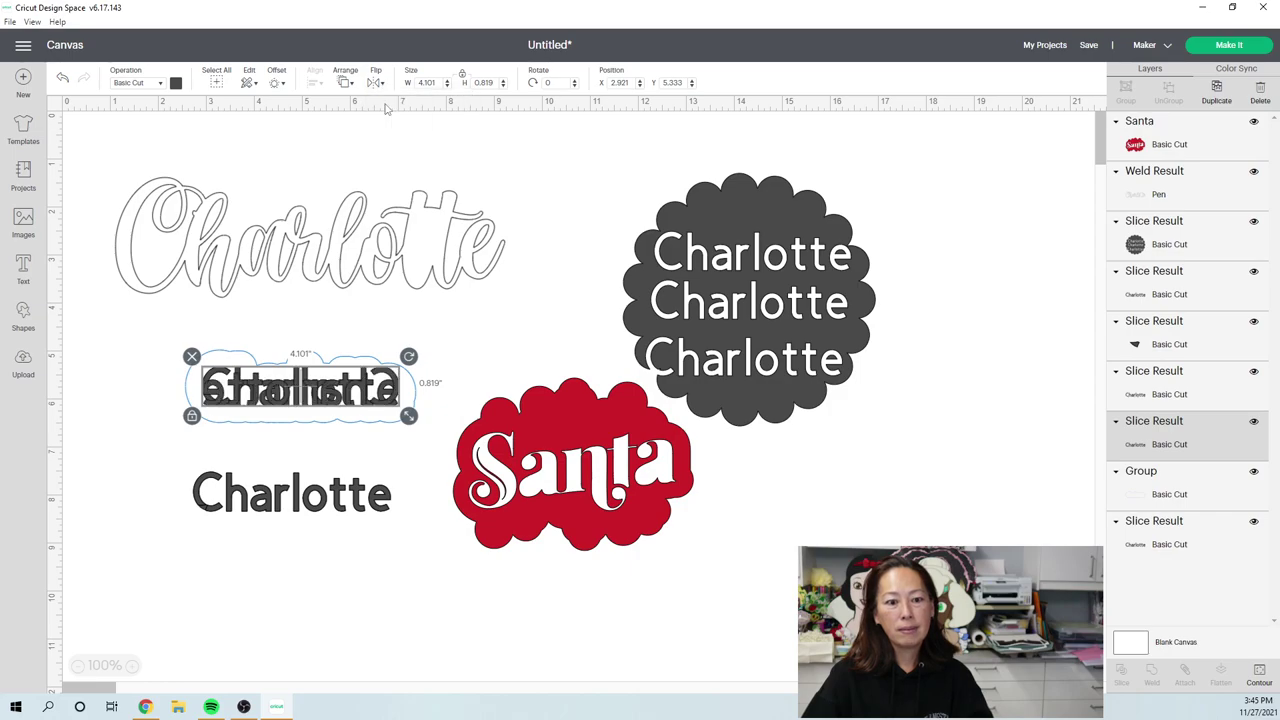
drag(311, 391, 364, 330)
click(565, 136)
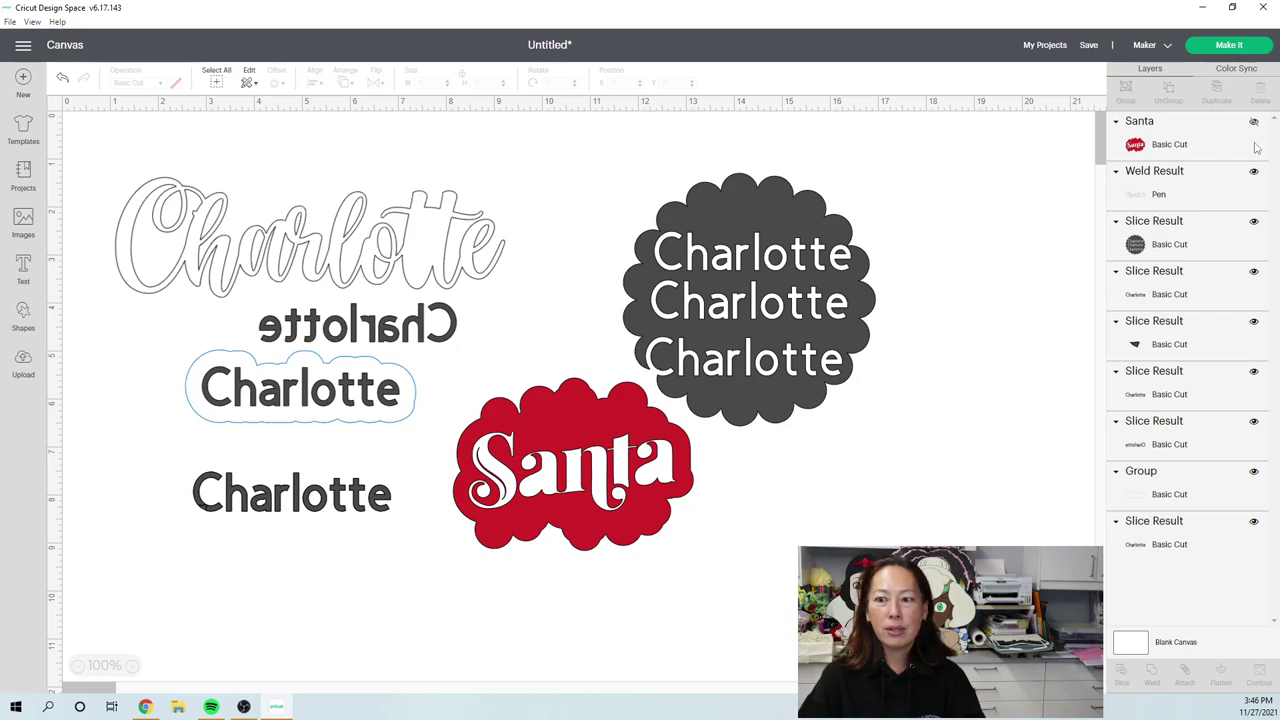
In Color Sync, move the red Santa swatch onto the dark grey colour row
click(1254, 123)
click(1254, 123)
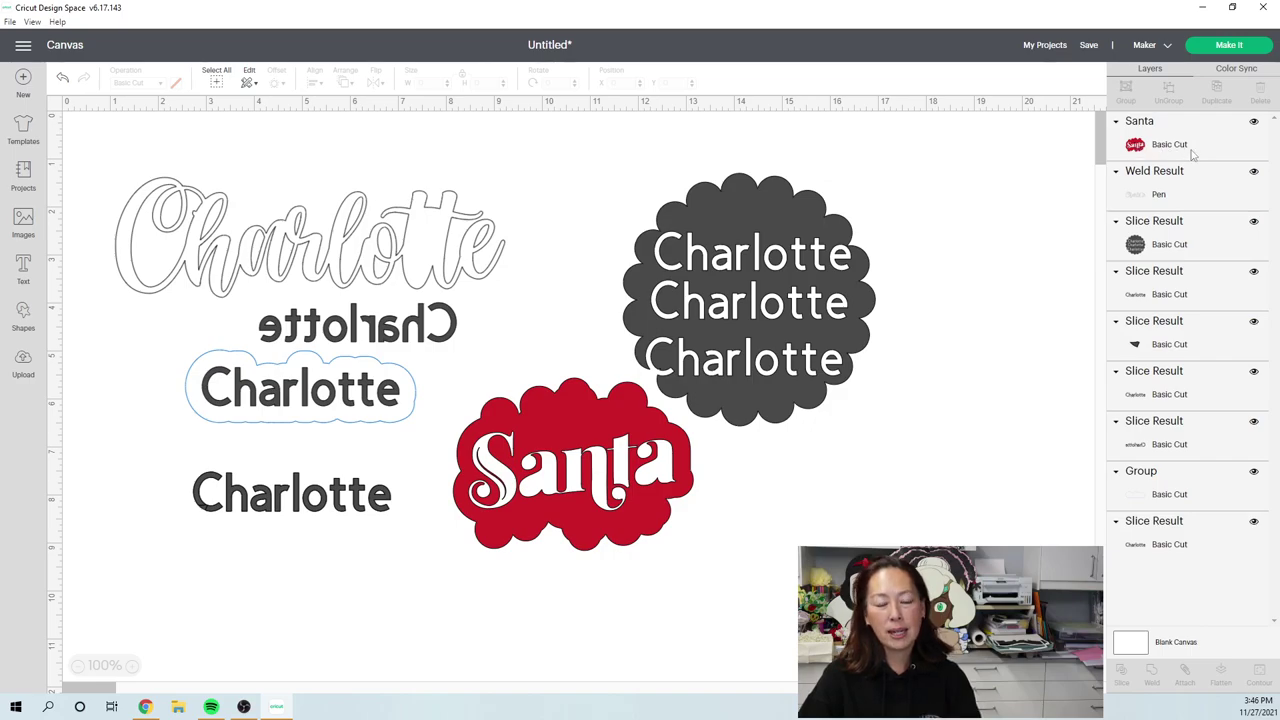
click(1182, 193)
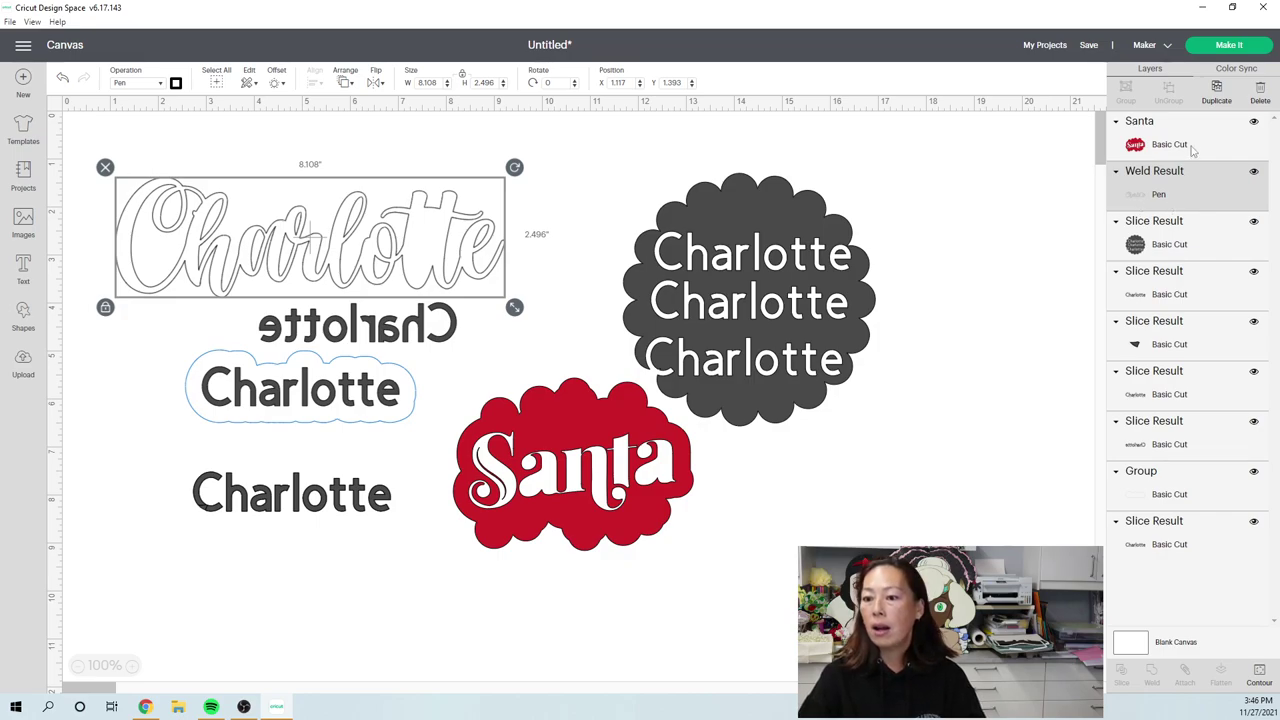
click(1237, 70)
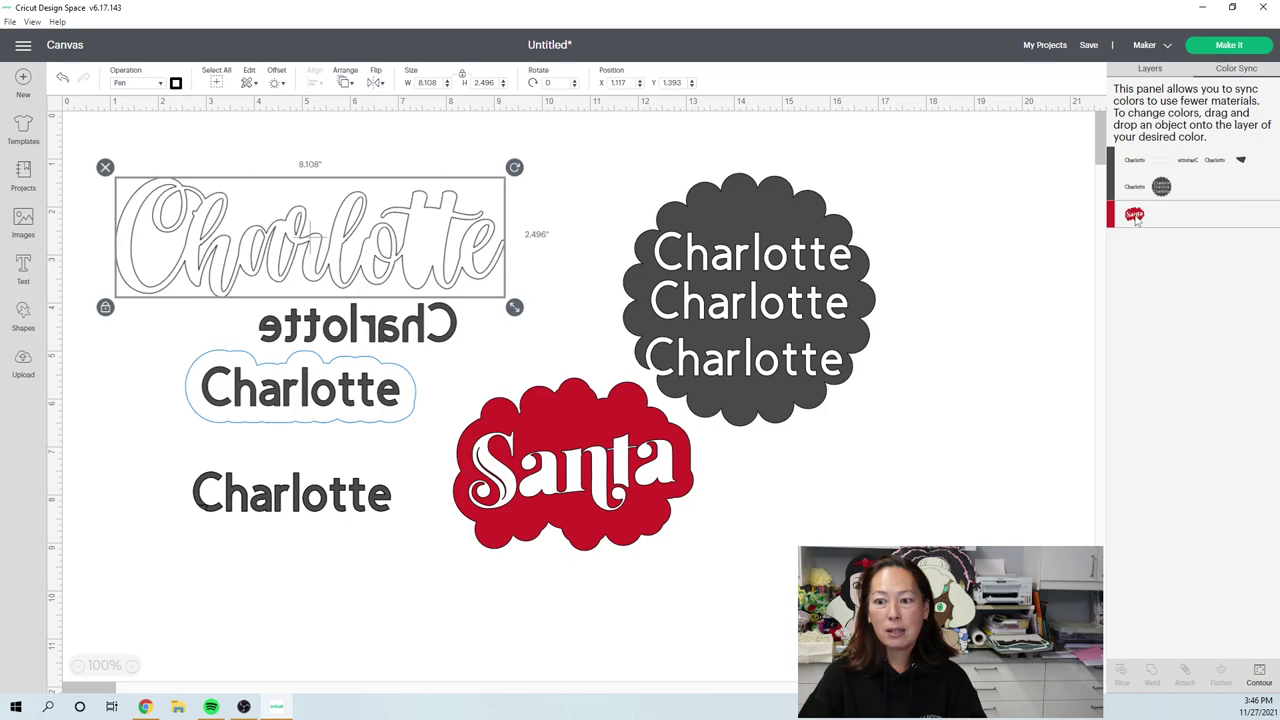
drag(1136, 220, 1170, 192)
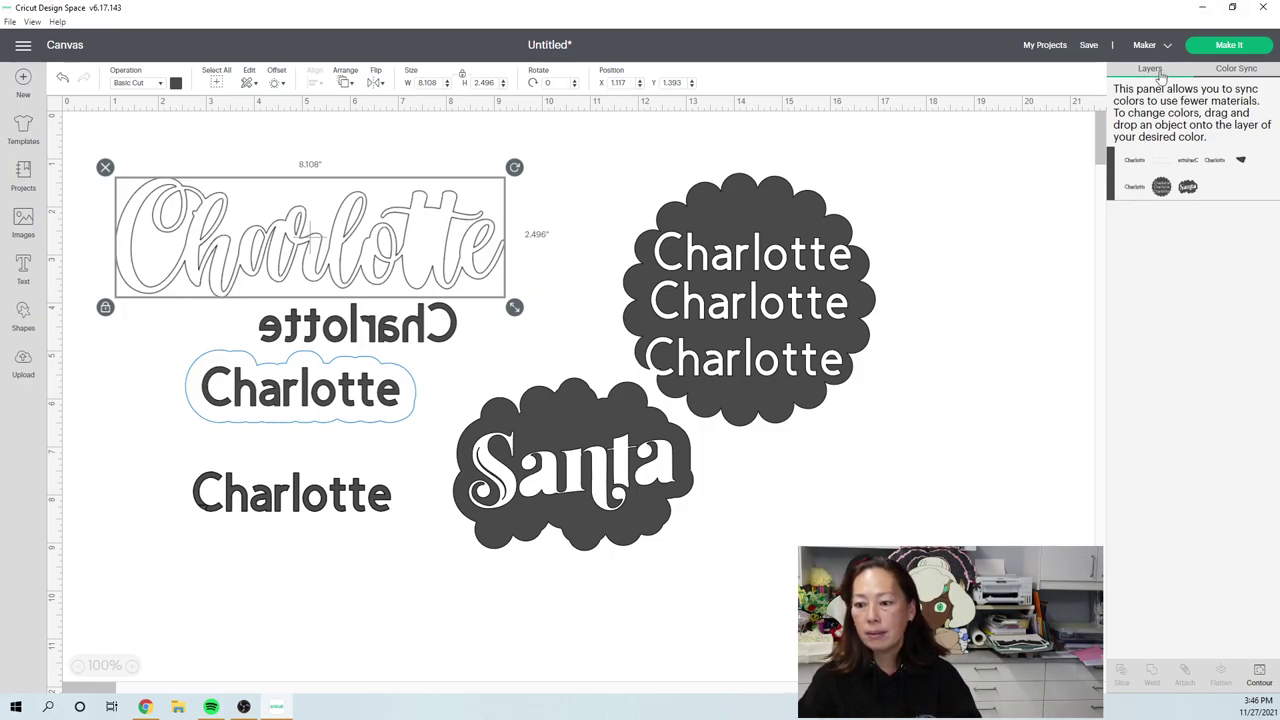
click(1150, 69)
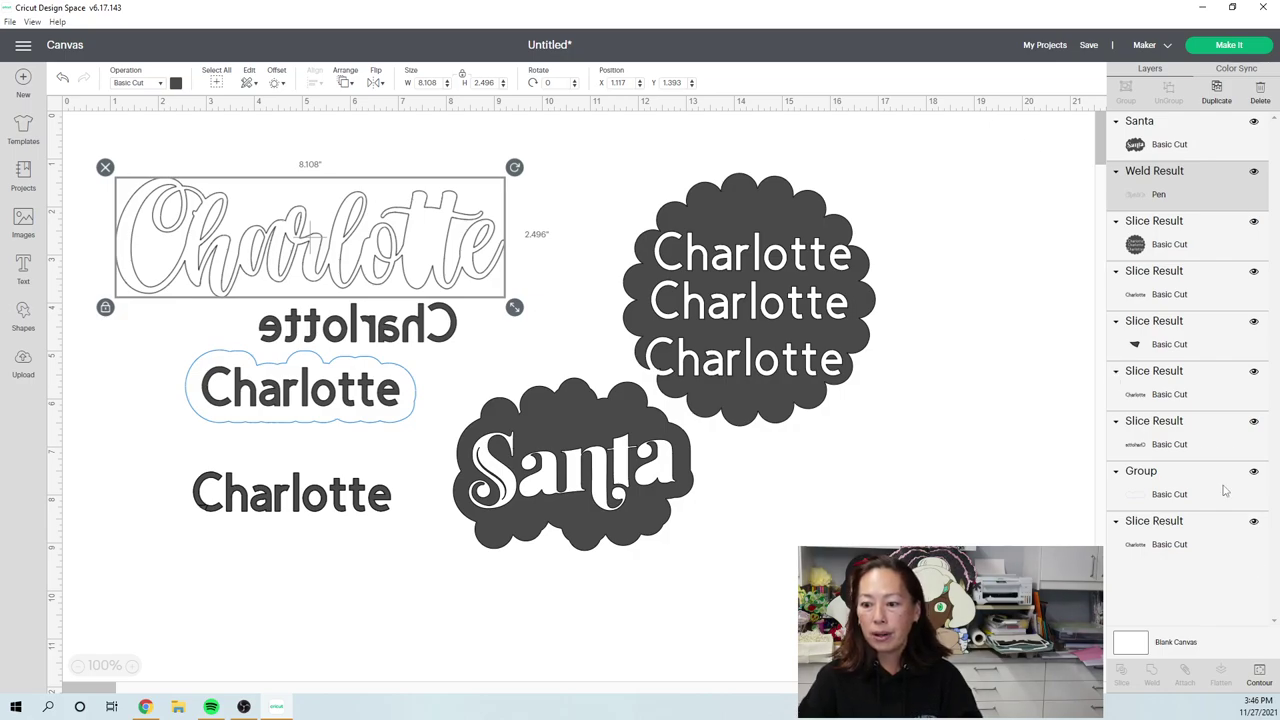
click(828, 526)
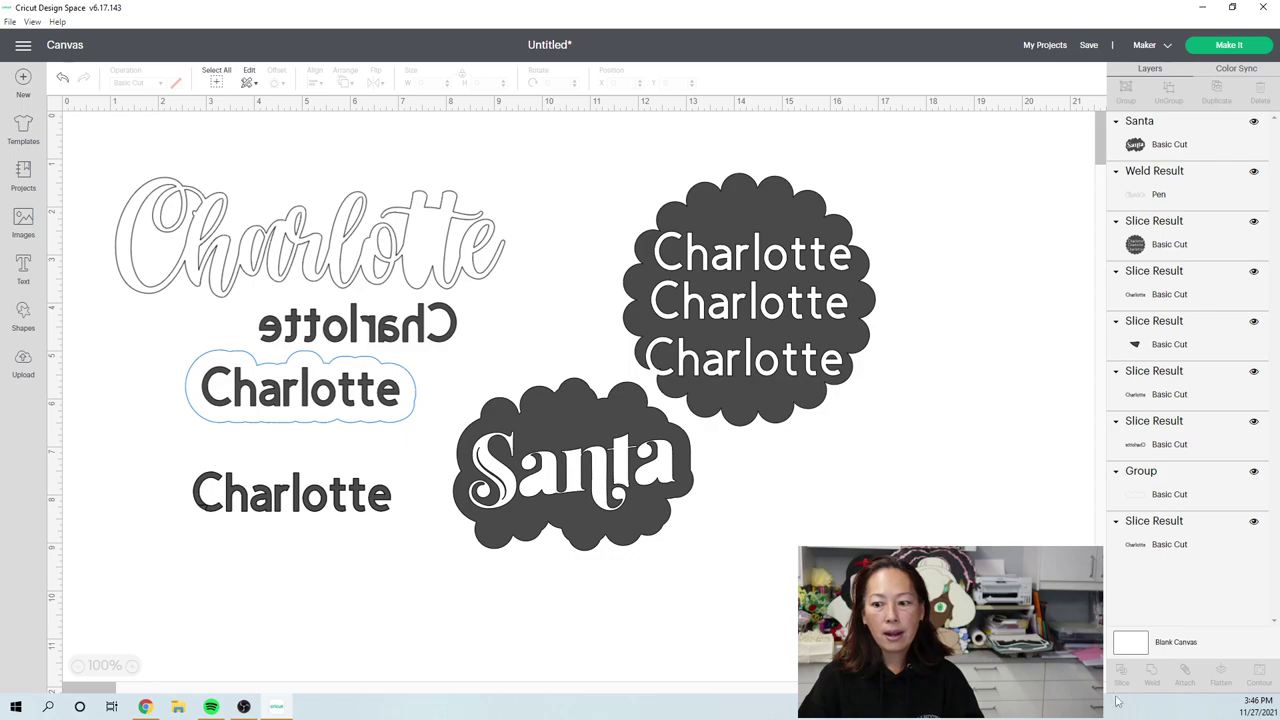
click(323, 232)
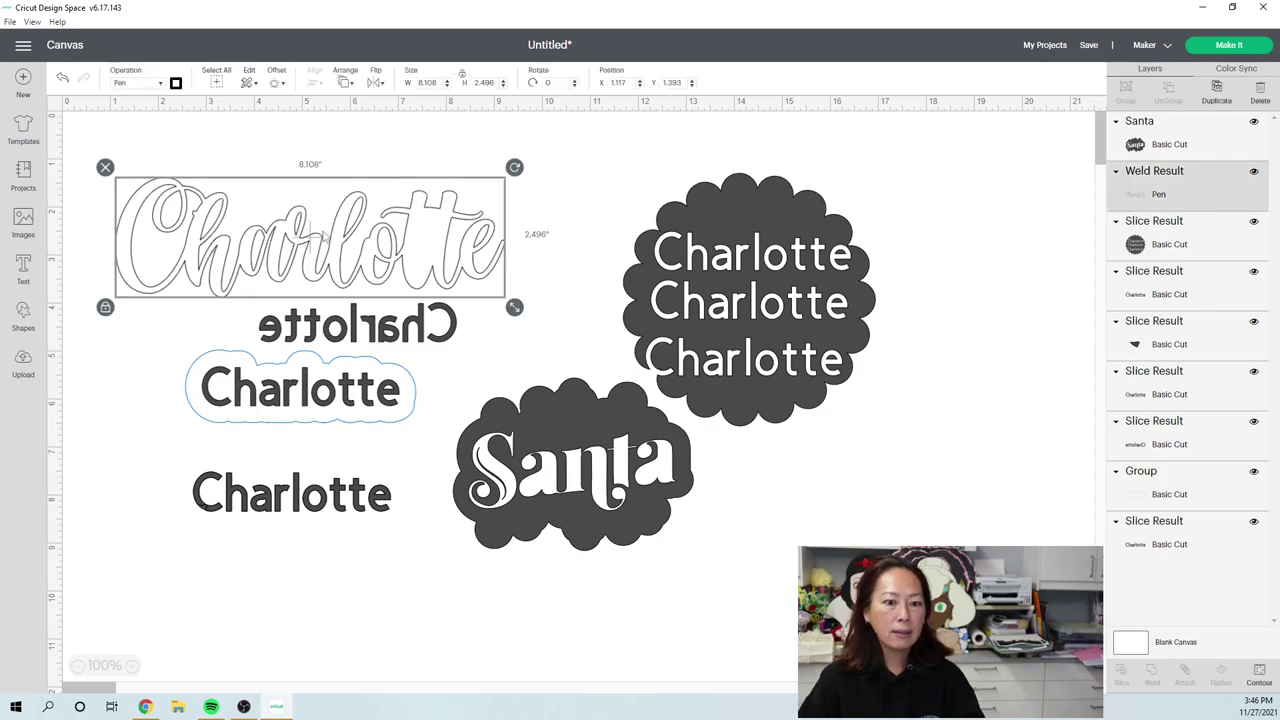
Search images for 'santa' and add the red and green Santa lettering (5.118 x 3.107 in) to the canvas
click(24, 226)
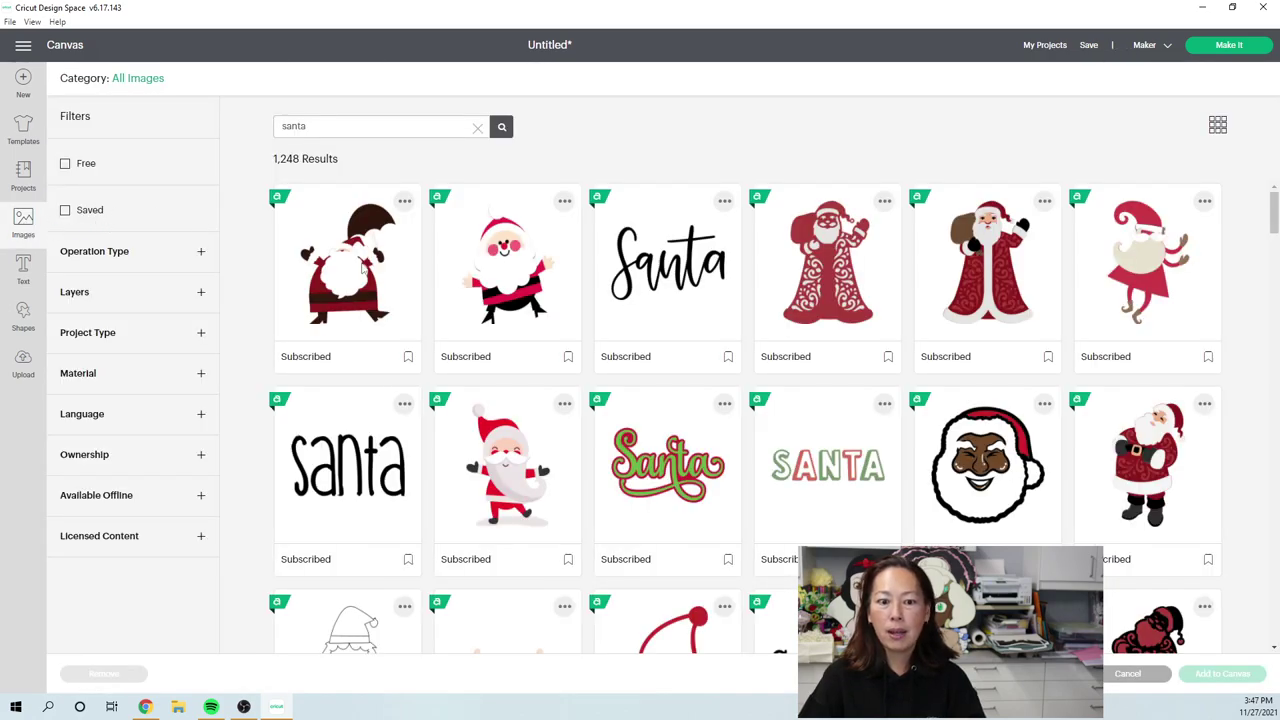
click(668, 466)
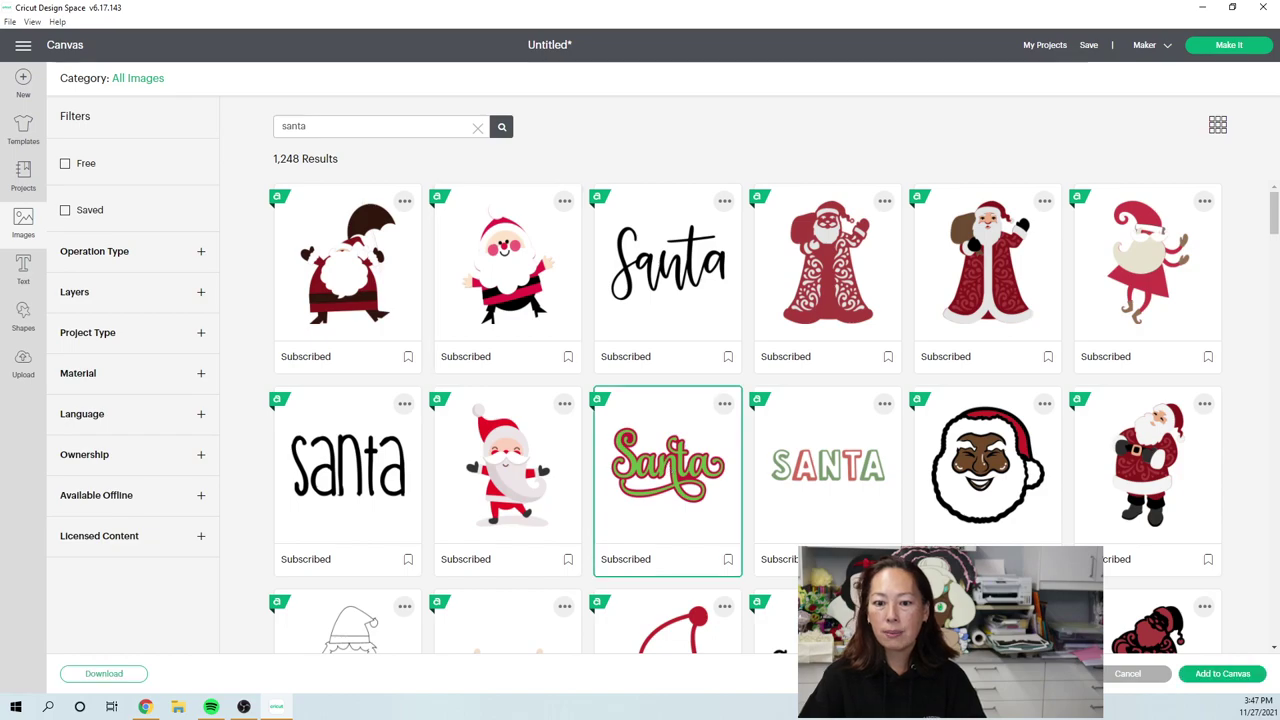
double_click(515, 286)
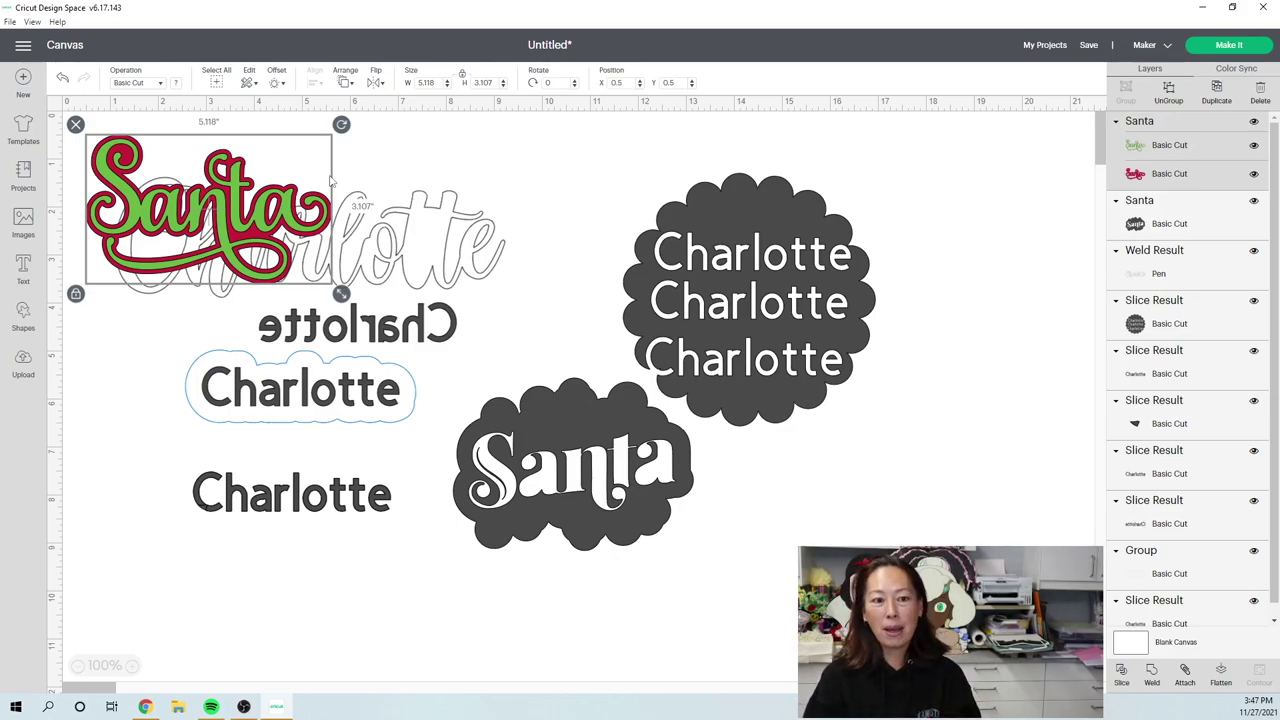
Move the Santa aside and shift the scalloped triple-Charlotte shape left over the outline Charlotte
drag(213, 205, 872, 535)
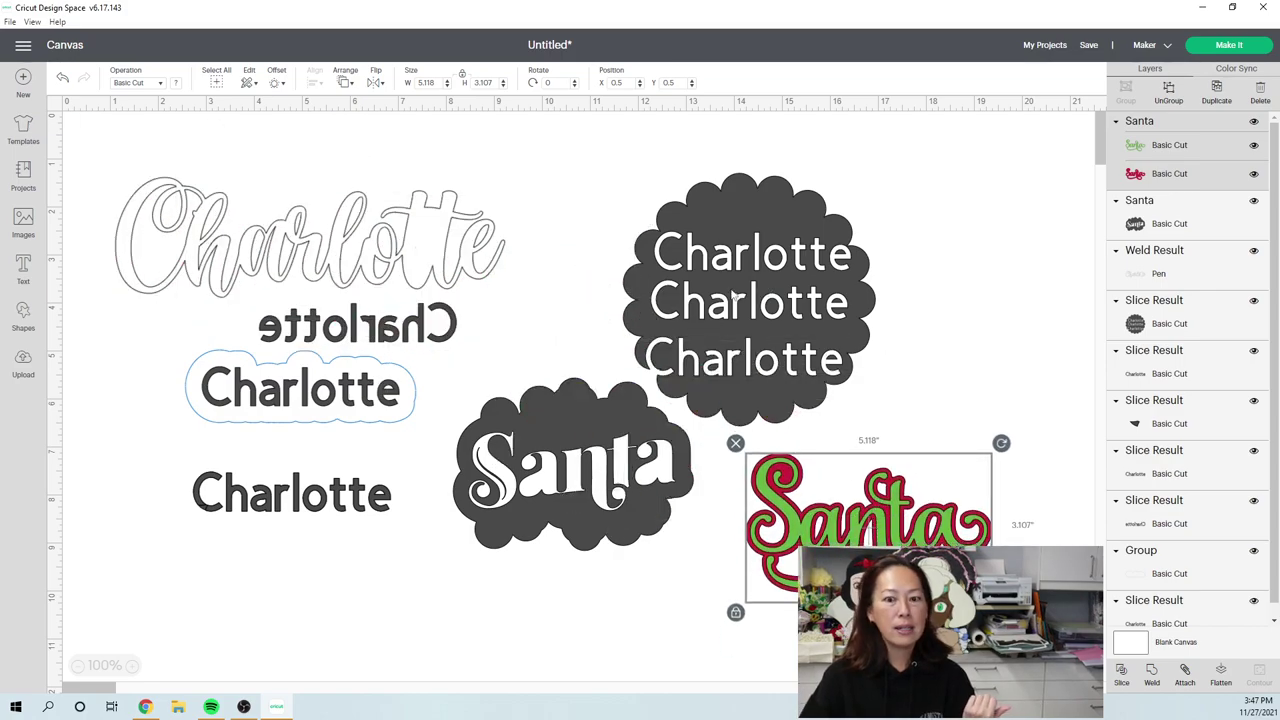
click(618, 254)
drag(618, 254, 76, 337)
Place the Santa at the upper right, flatten it into one Print Then Cut image, and proceed to Make It
click(836, 488)
drag(836, 488, 744, 184)
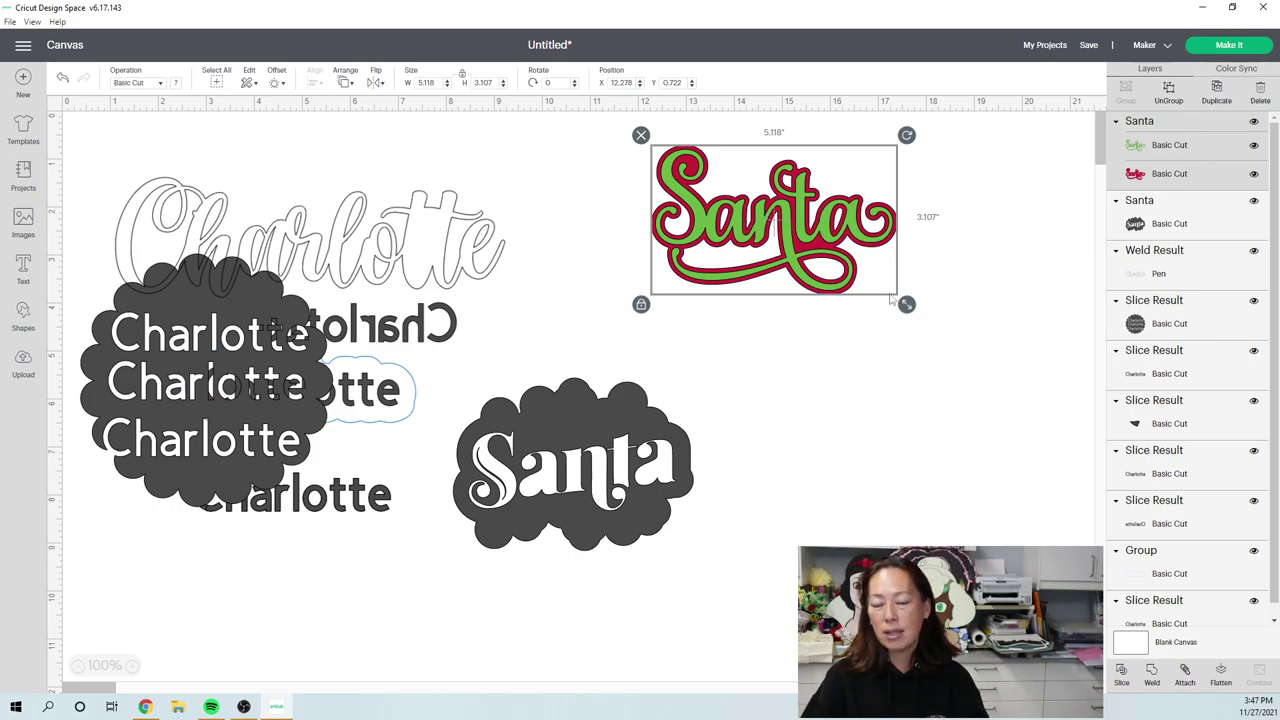
click(1221, 677)
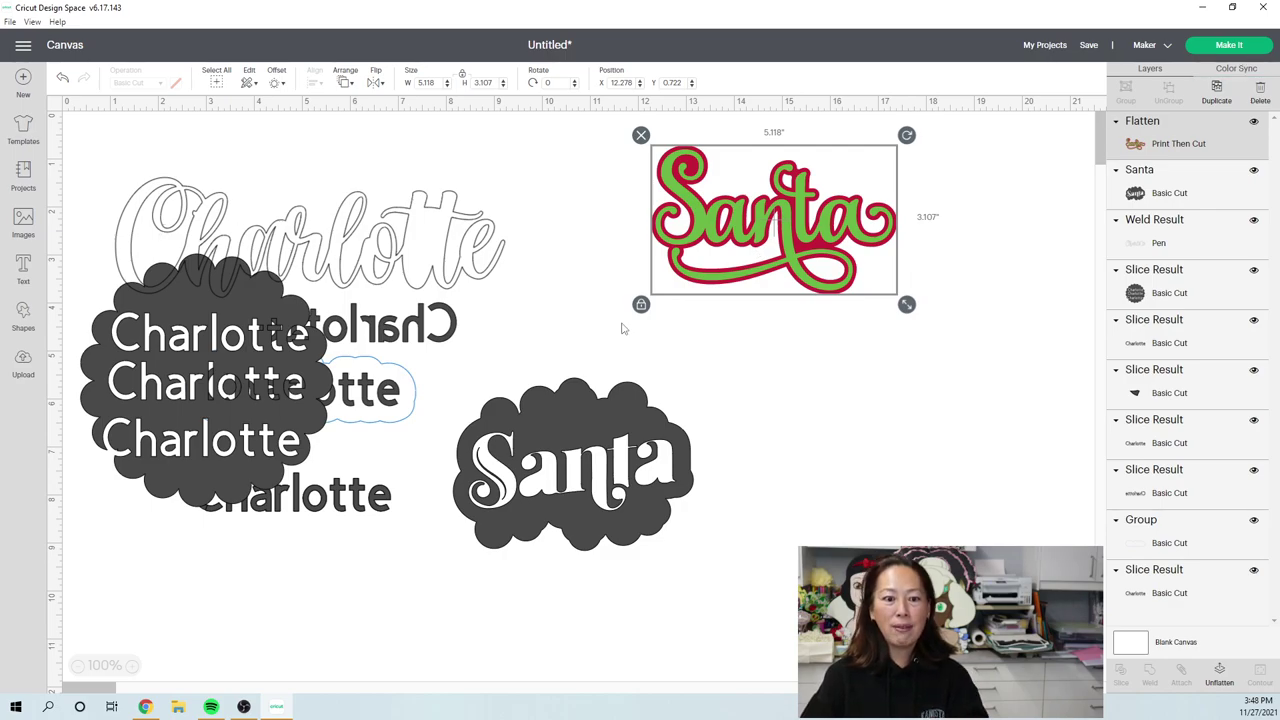
click(1245, 45)
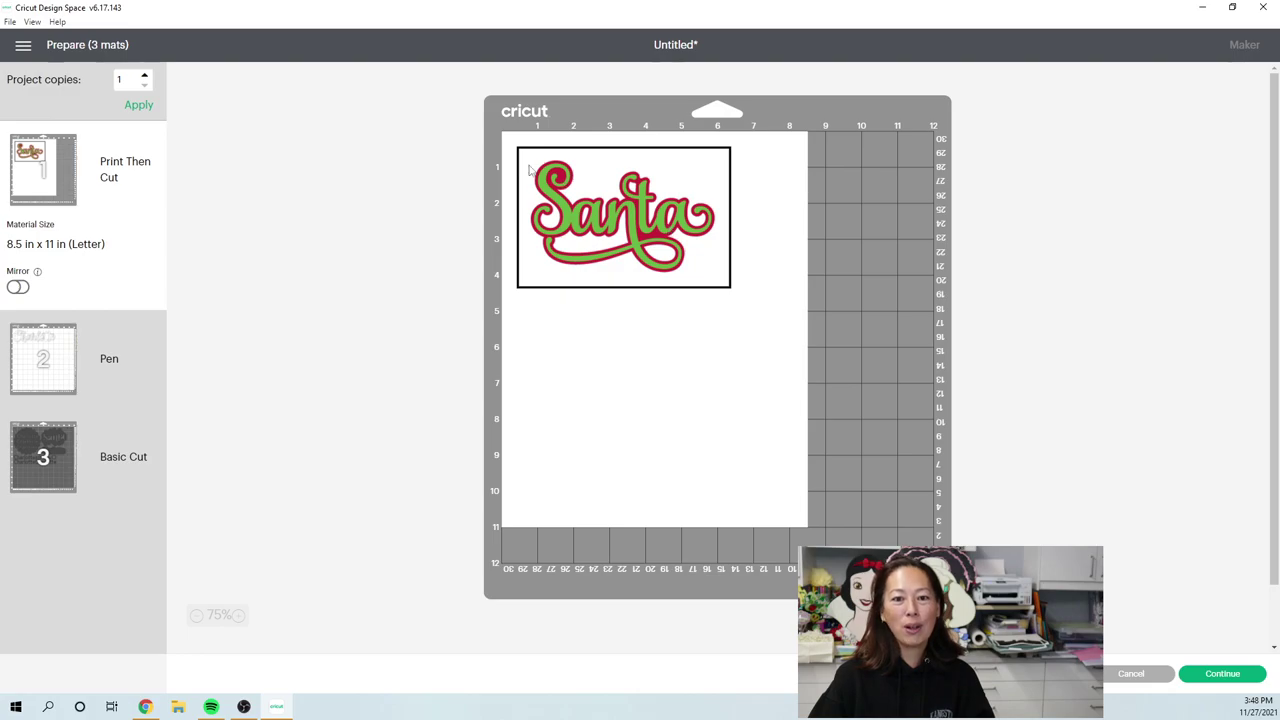
Preview mat 2, the Pen mat, showing the script Charlotte outline
click(50, 365)
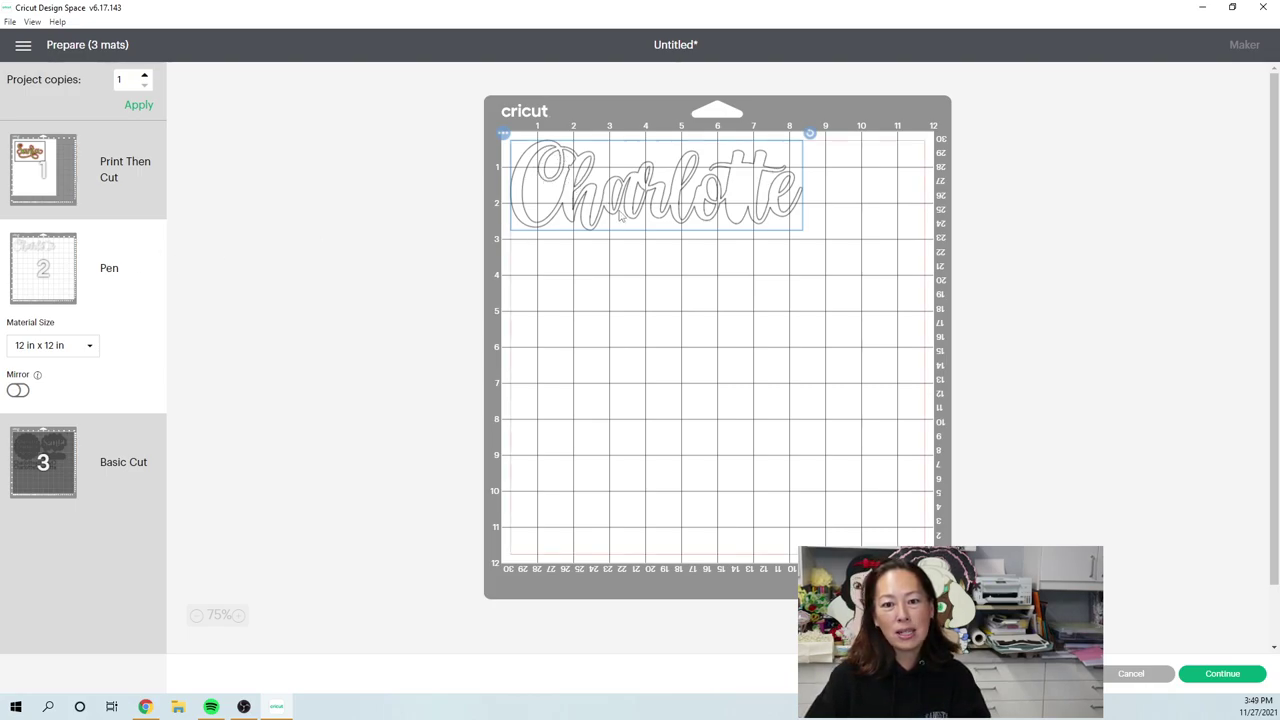
Preview mat 3, the Basic Cut mat, with the scalloped badges, Santa shapes and Charlotte names
click(70, 485)
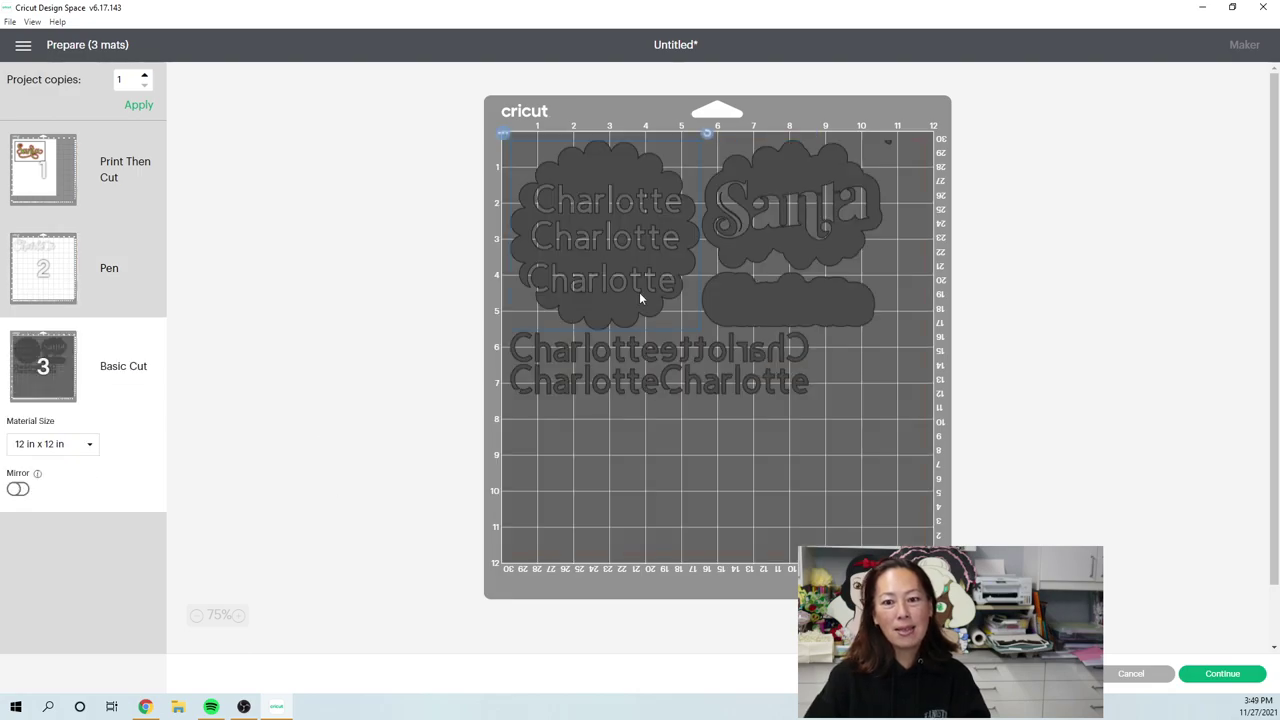